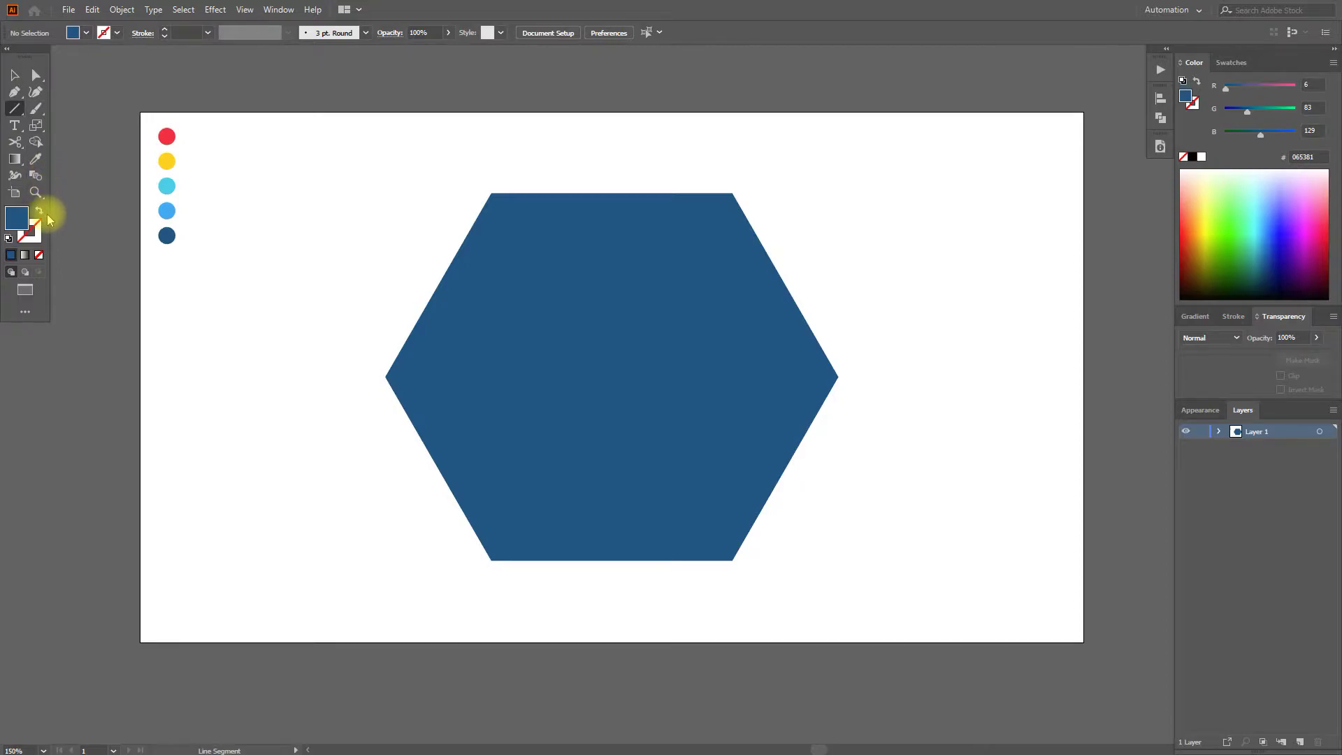
# - Draw an unfilled black horizontal line about 476 px long along the hexagon's top edge and duplicate it along the bottom edge
pyautogui.click(39, 212)
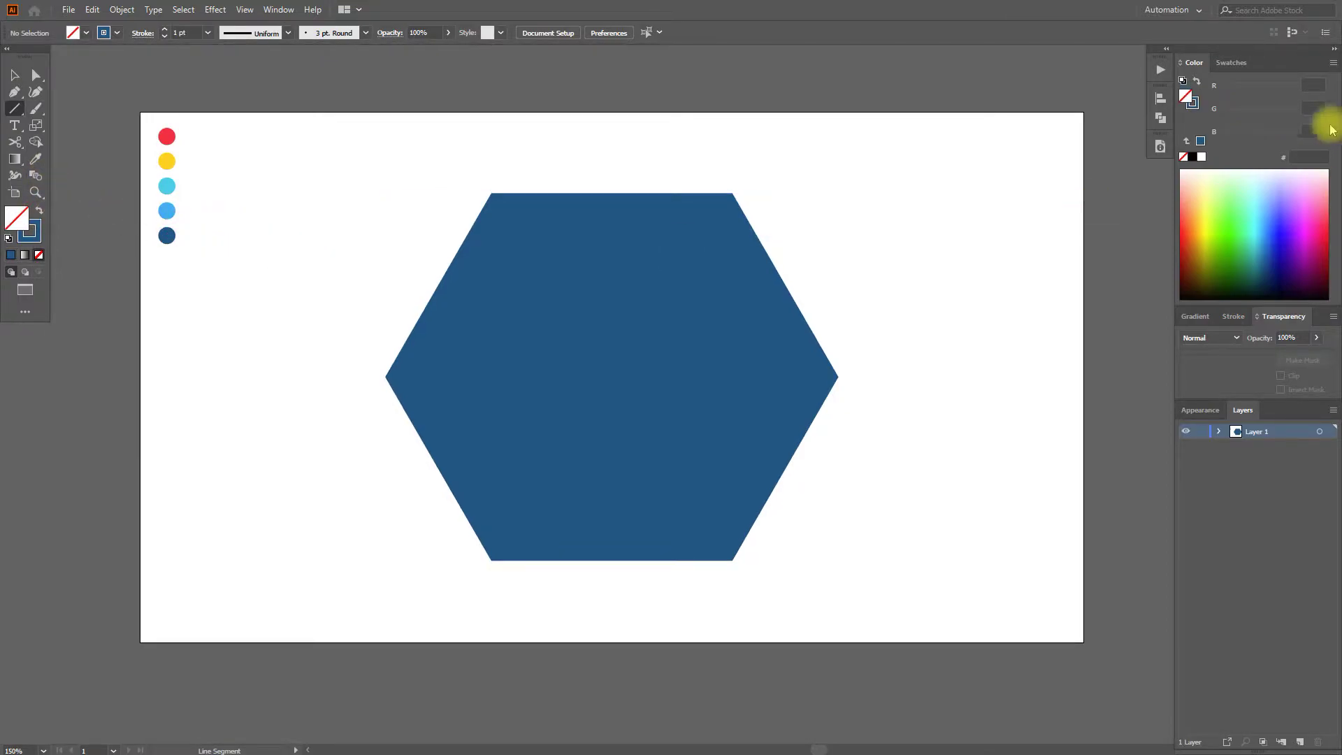
pyautogui.click(1192, 102)
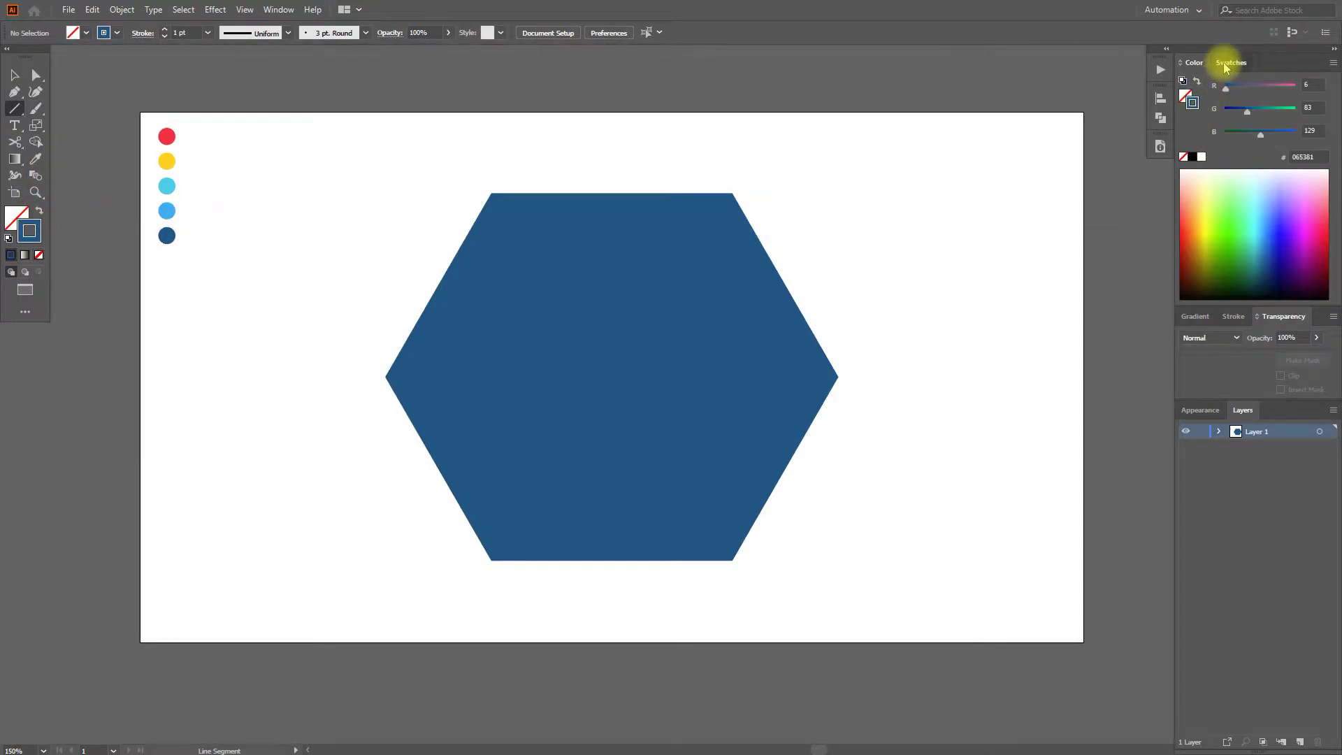
pyautogui.click(1228, 63)
pyautogui.click(1212, 105)
pyautogui.moveTo(175, 170)
pyautogui.mouseDown()
pyautogui.moveTo(598, 174)
pyautogui.moveTo(414, 176)
pyautogui.mouseUp()
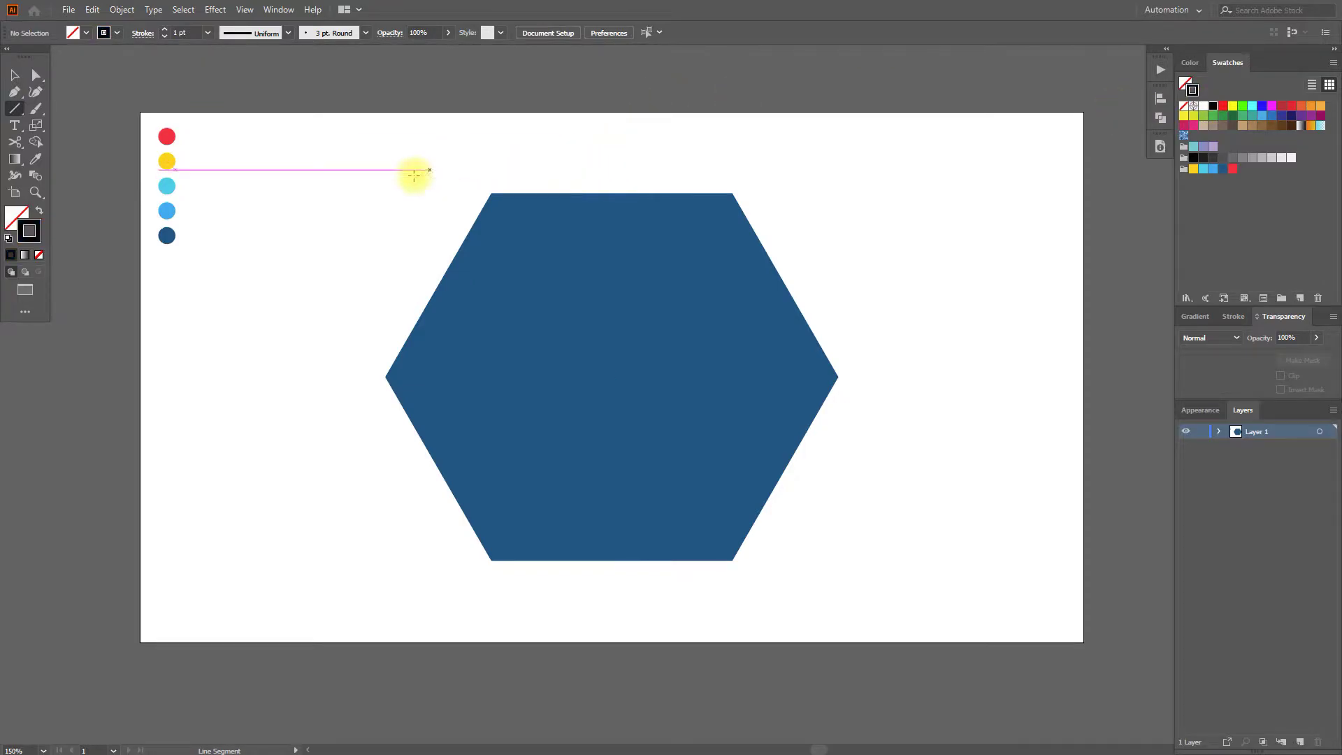
pyautogui.moveTo(336, 192); pyautogui.dragTo(893, 193)
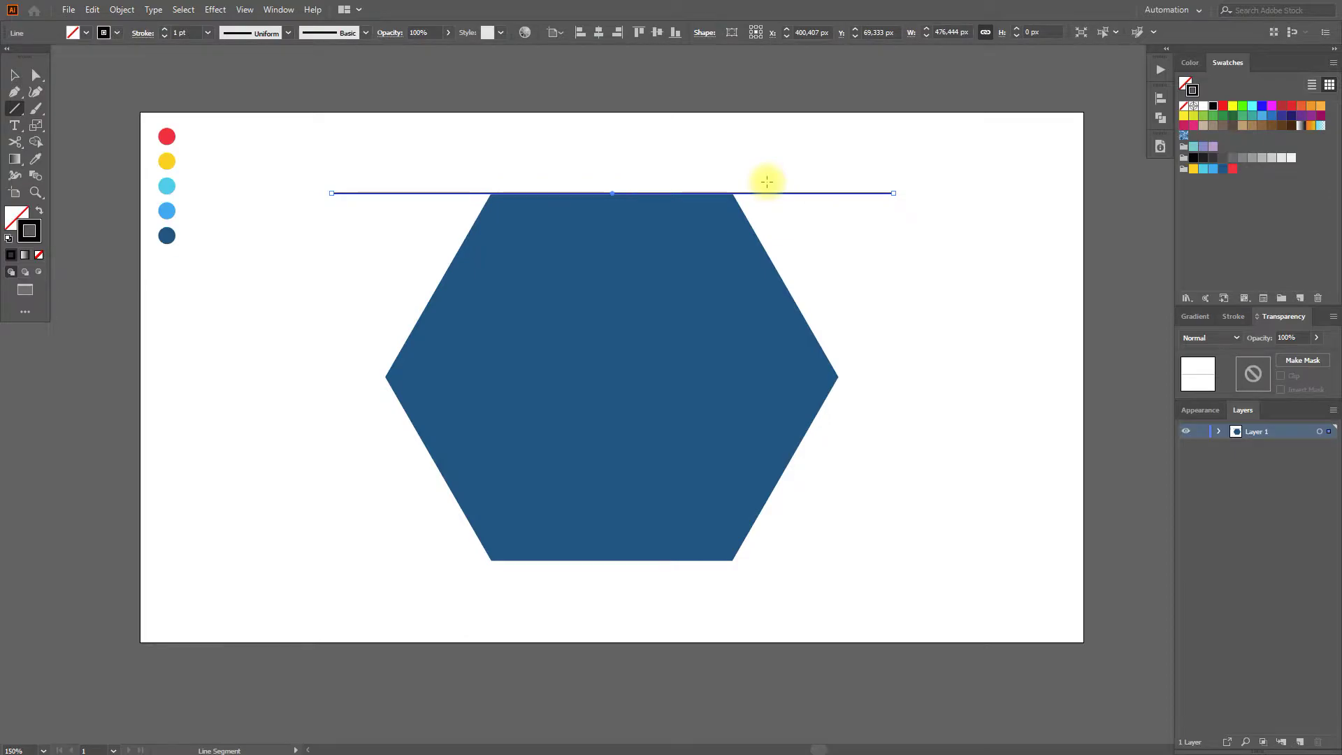
pyautogui.press('v')
pyautogui.moveTo(772, 192); pyautogui.dragTo(741, 558)
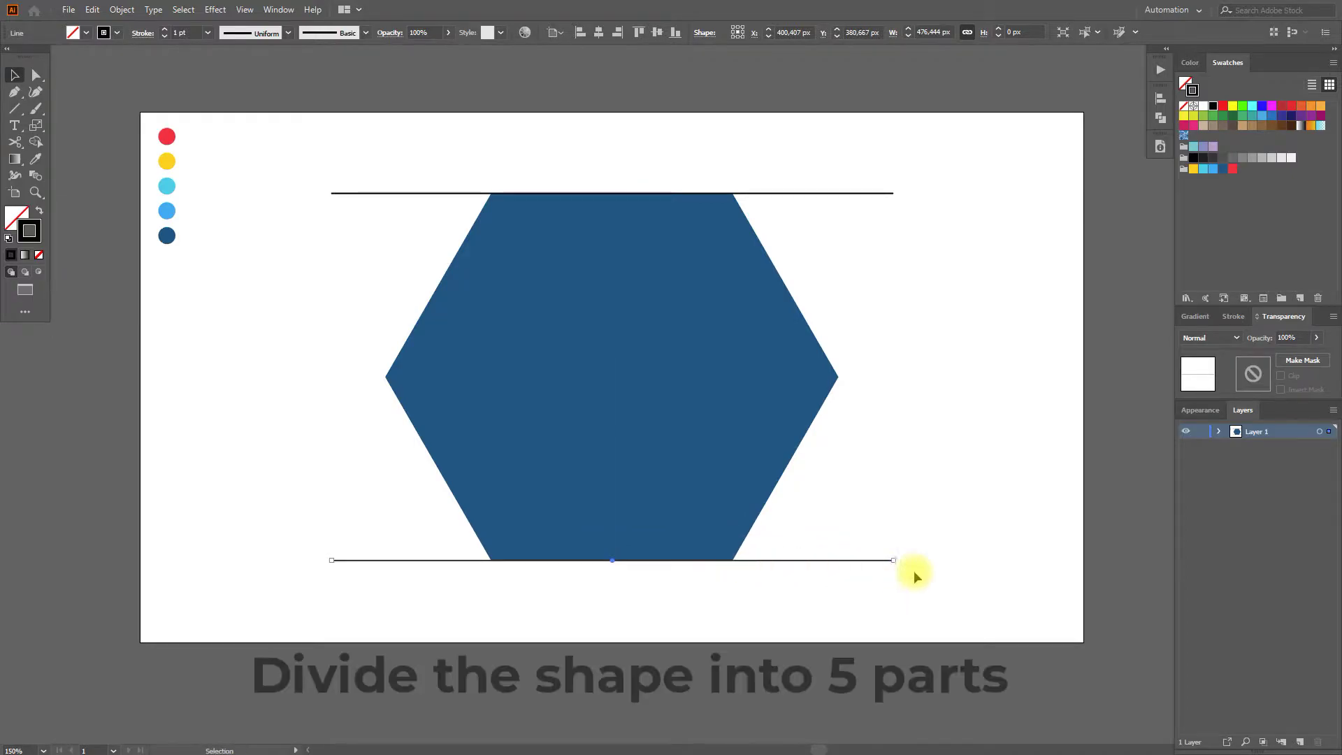
# - Blend the top and bottom lines using Specified Steps spacing set to 4
pyautogui.moveTo(998, 590); pyautogui.dragTo(877, 125)
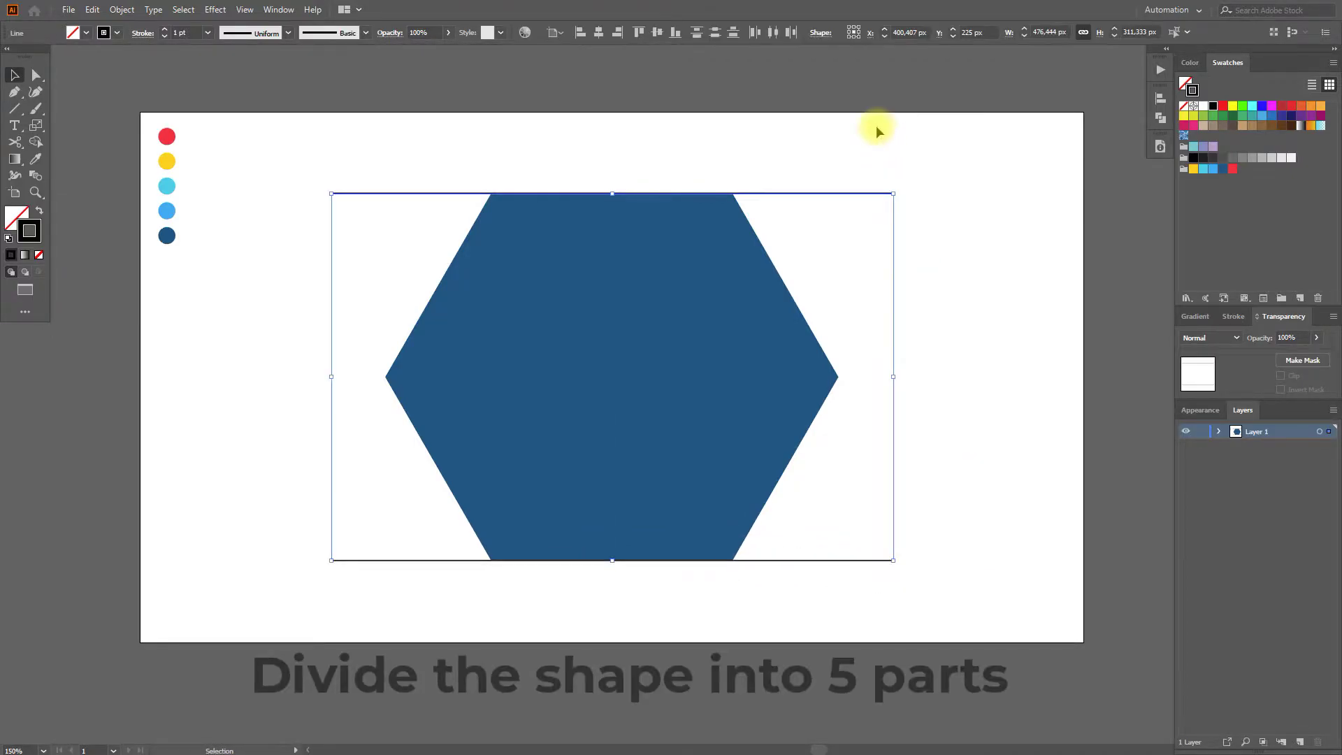
pyautogui.click(122, 9)
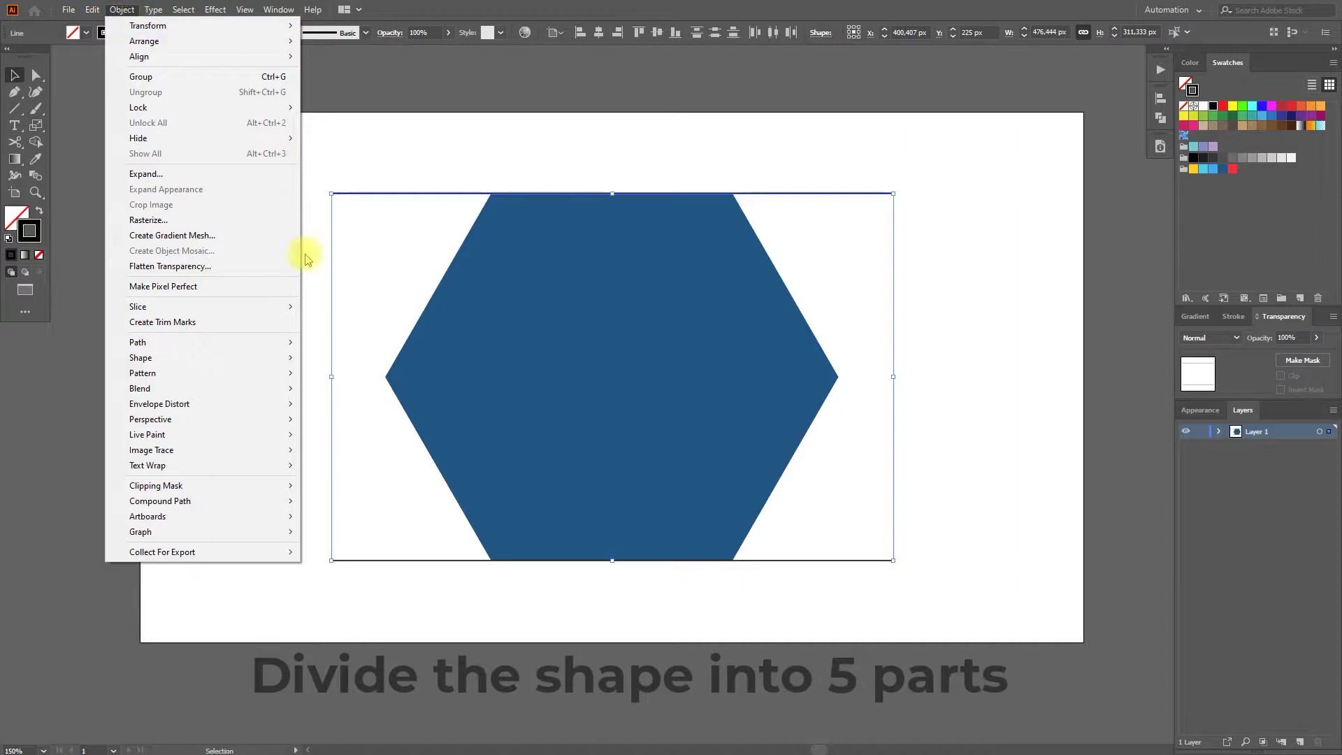
pyautogui.moveTo(276, 390)
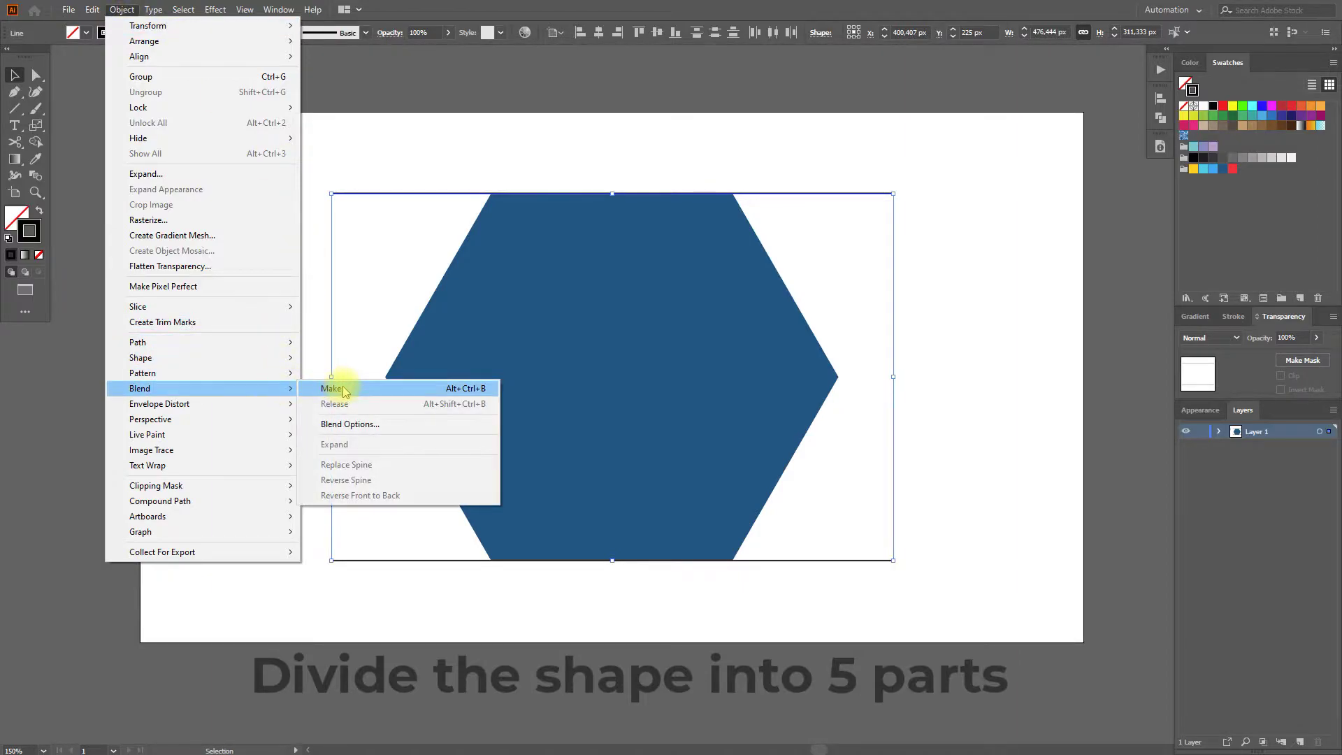
pyautogui.click(332, 388)
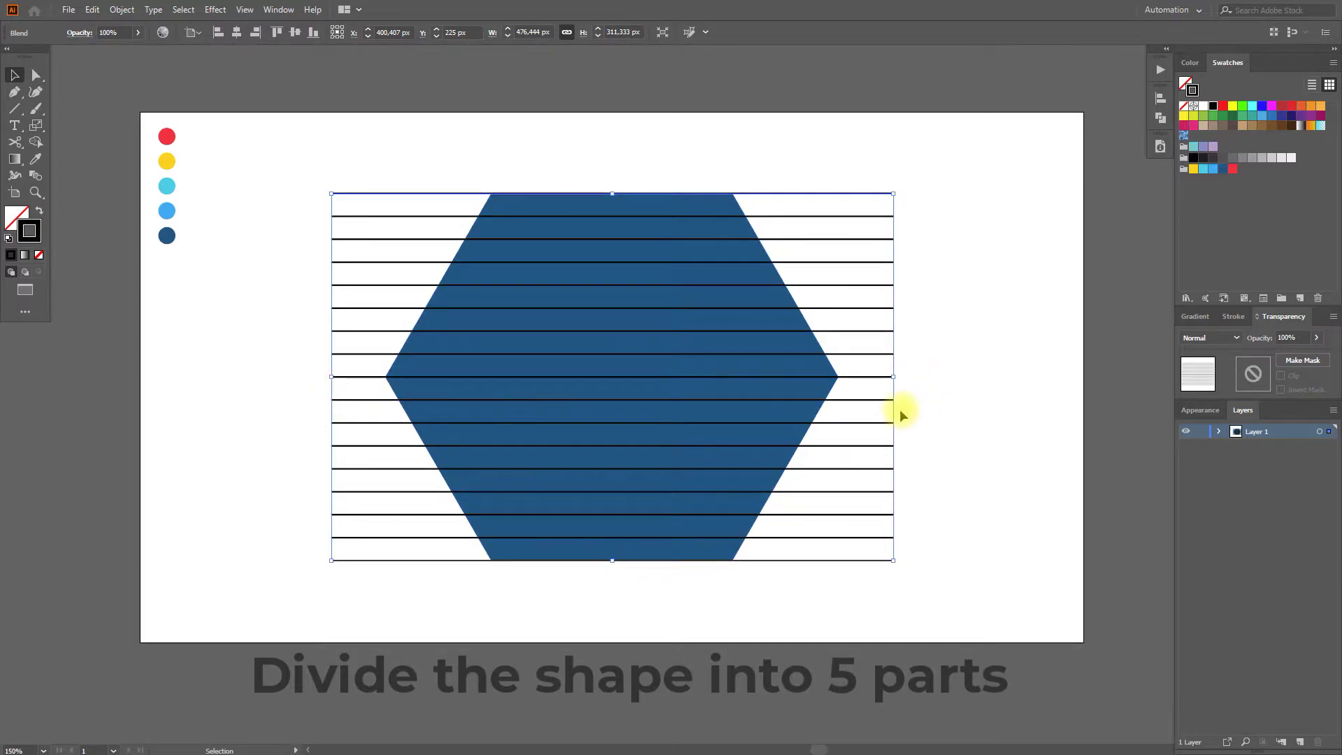
pyautogui.press('w')
pyautogui.press('Return')
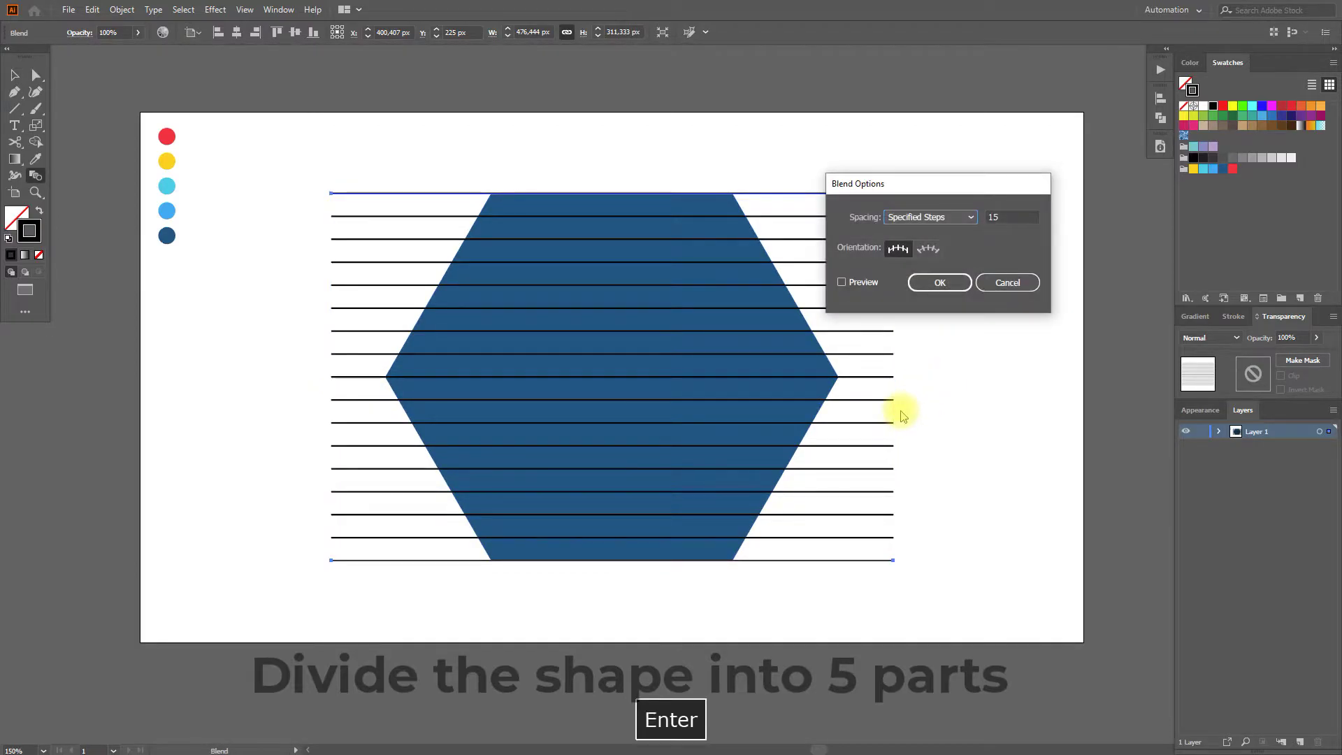
pyautogui.click(994, 216)
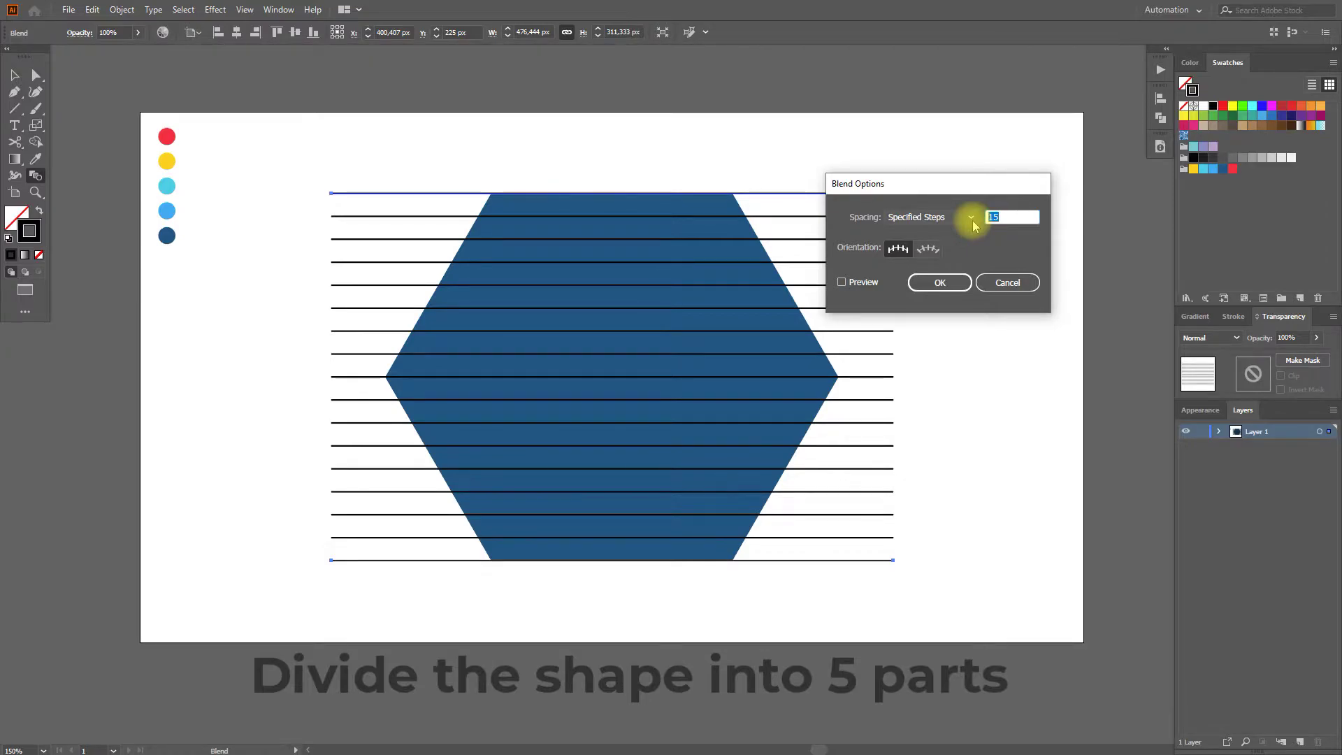
pyautogui.write('4')
pyautogui.click(860, 281)
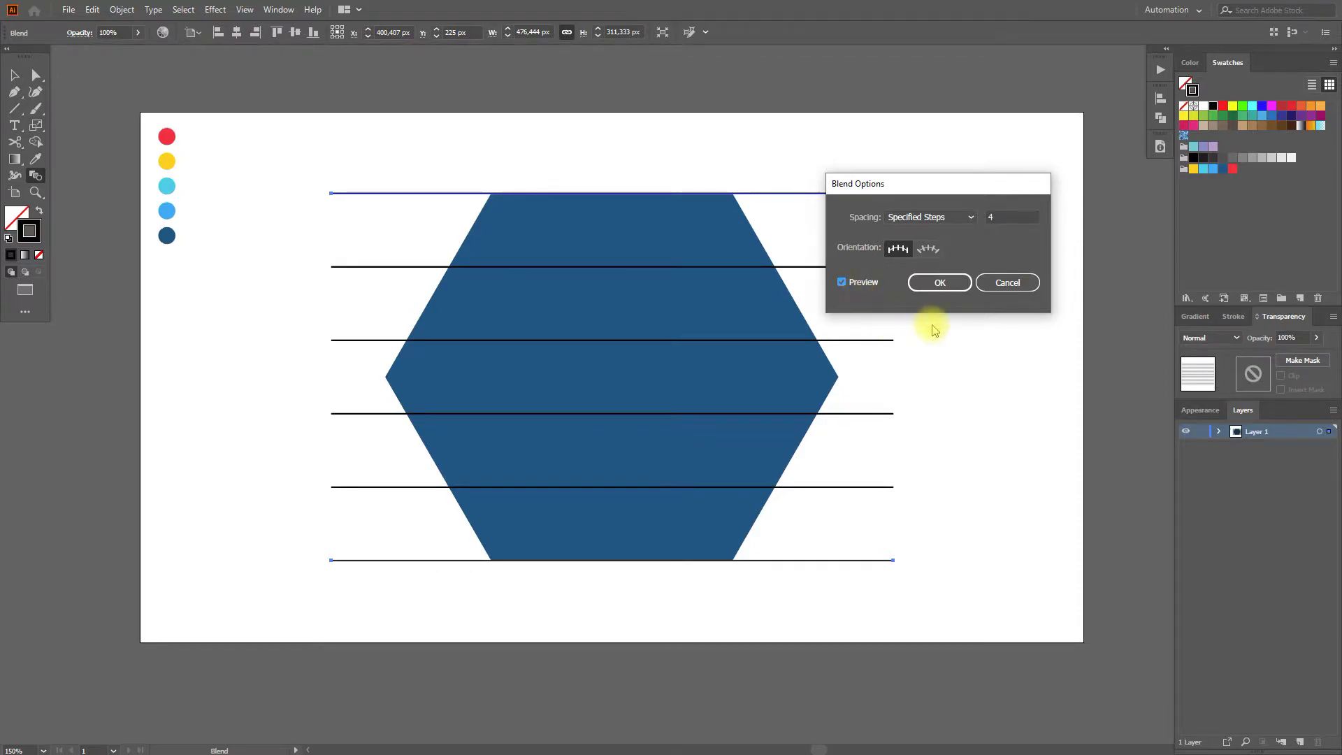
pyautogui.click(946, 286)
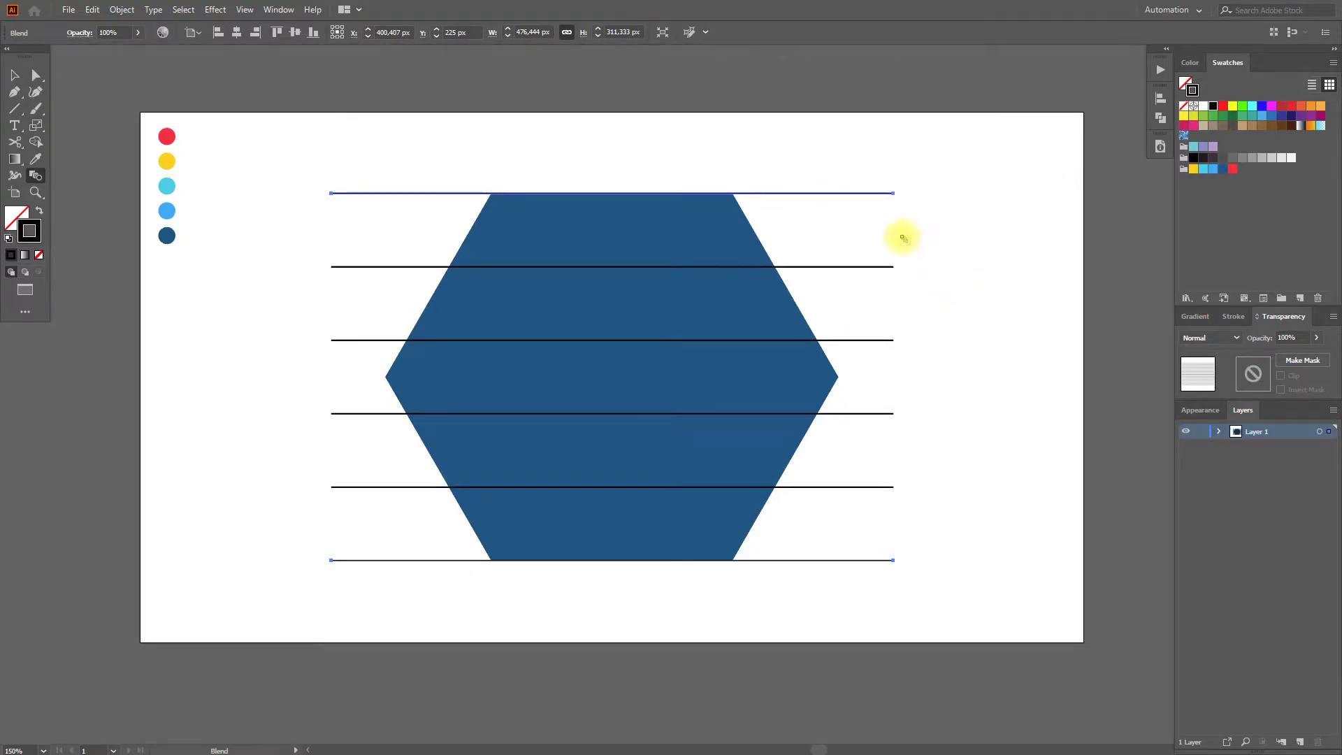
# - Expand the blended lines into separate paths and ungroup them
pyautogui.click(15, 75)
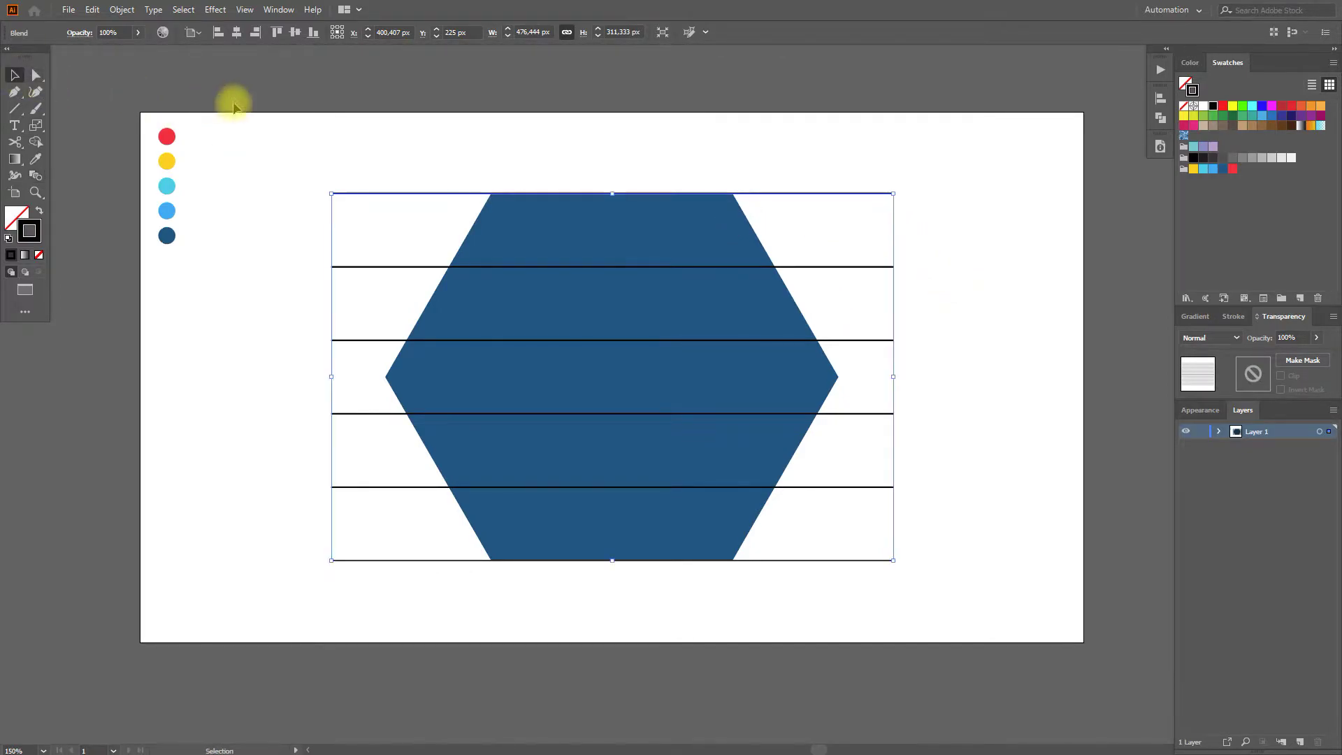
pyautogui.click(323, 129)
pyautogui.click(356, 192)
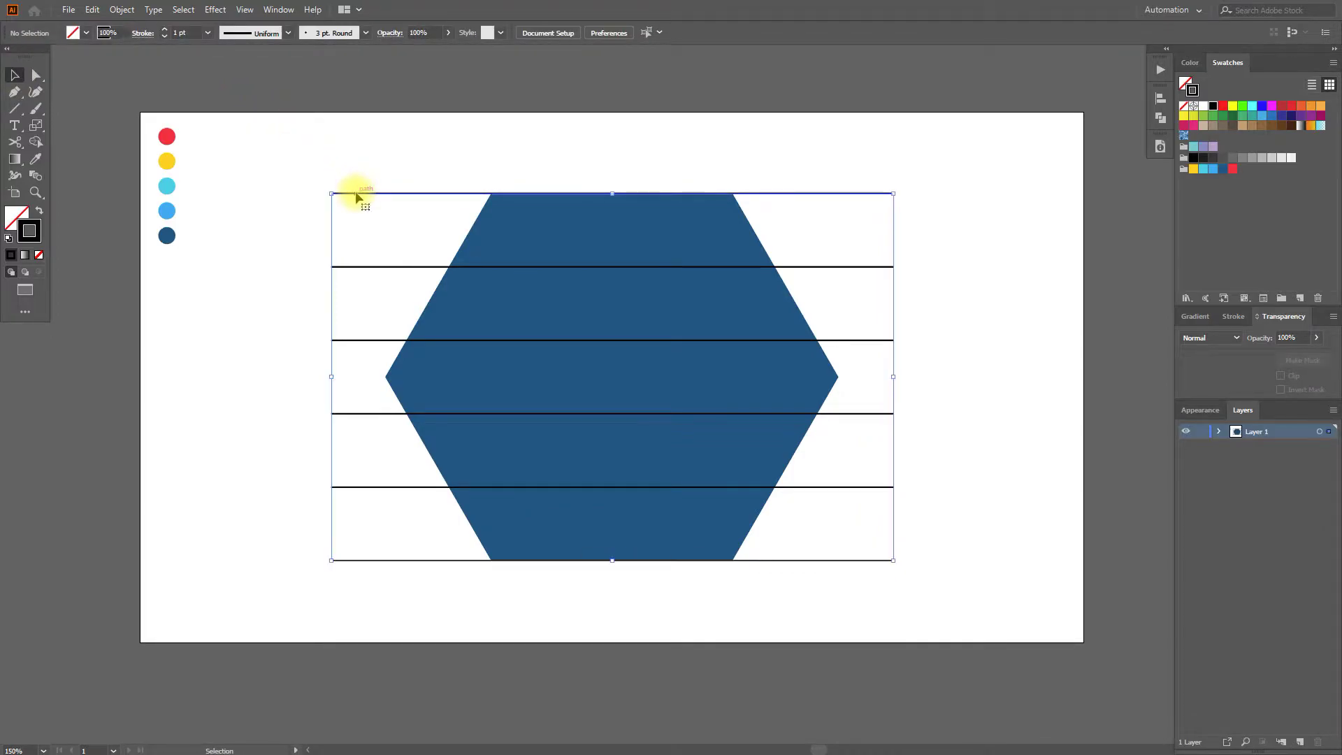
pyautogui.click(122, 10)
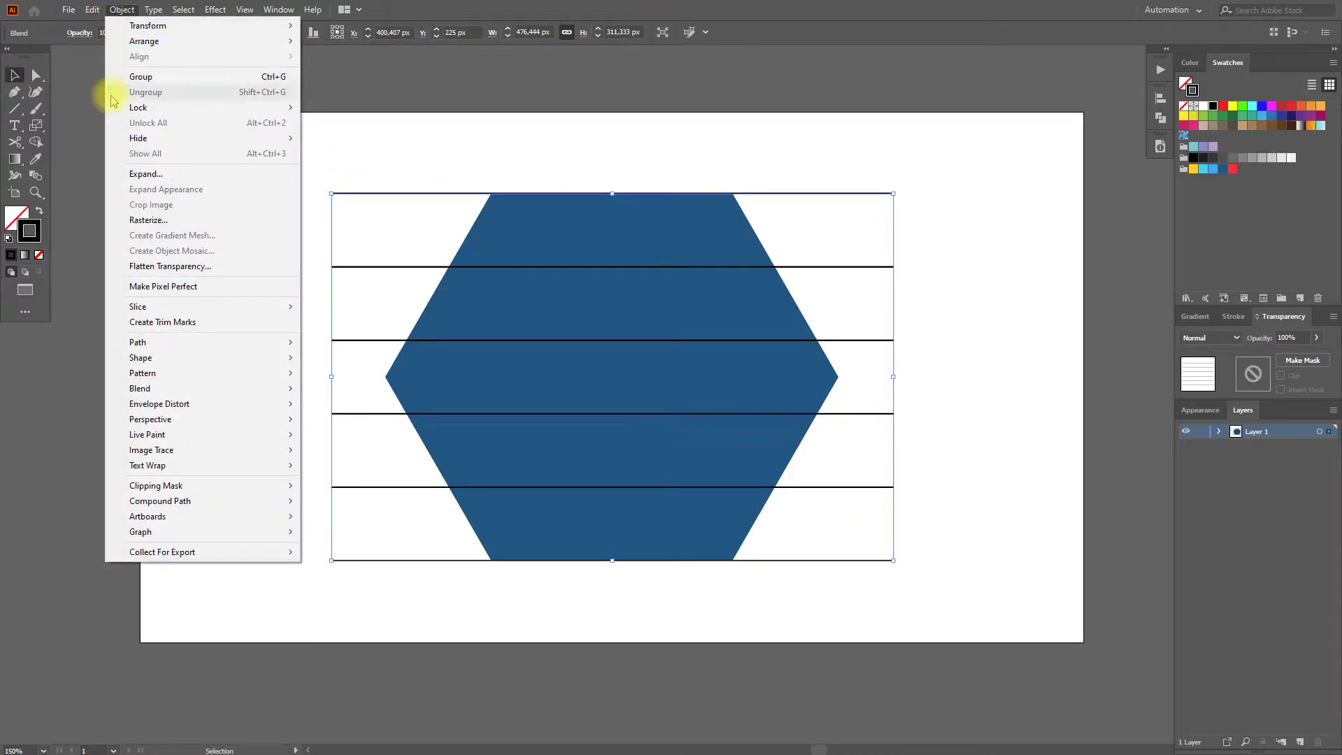
pyautogui.click(161, 178)
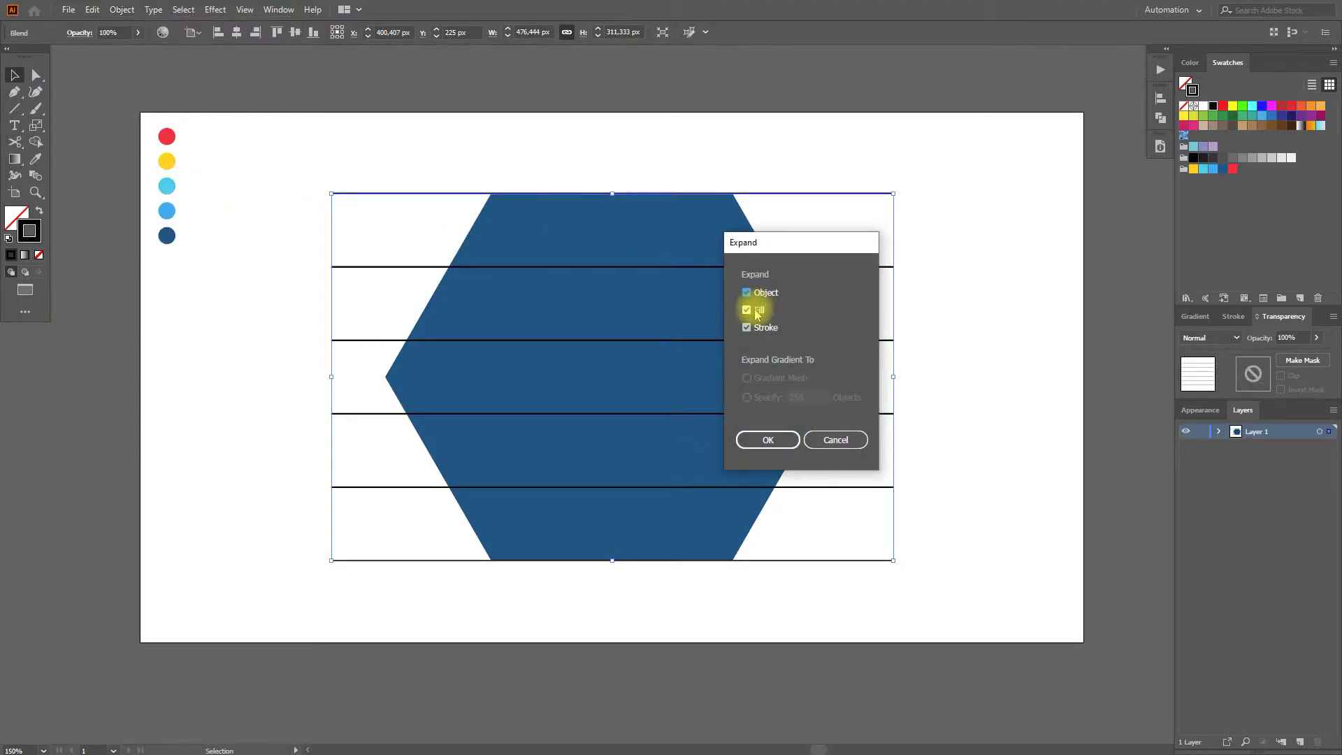
pyautogui.click(770, 440)
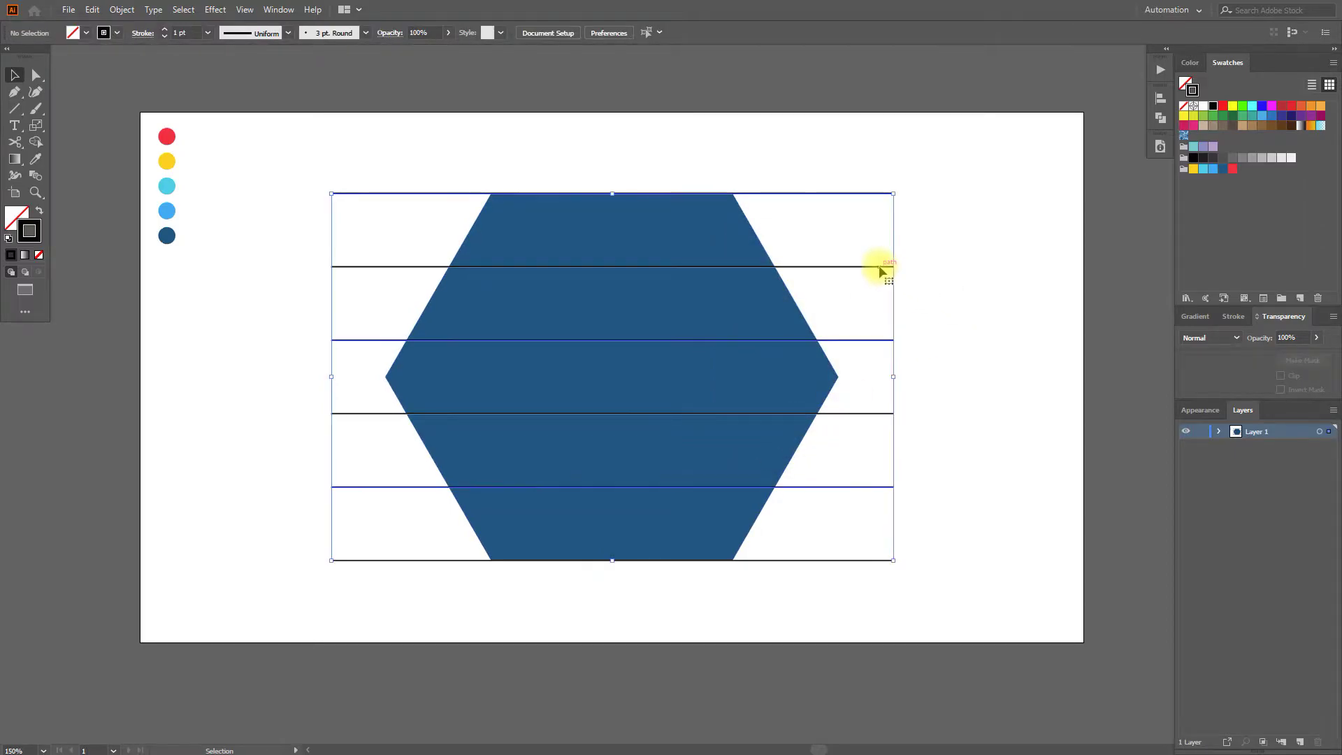
pyautogui.rightClick(878, 266)
pyautogui.click(918, 383)
pyautogui.click(944, 365)
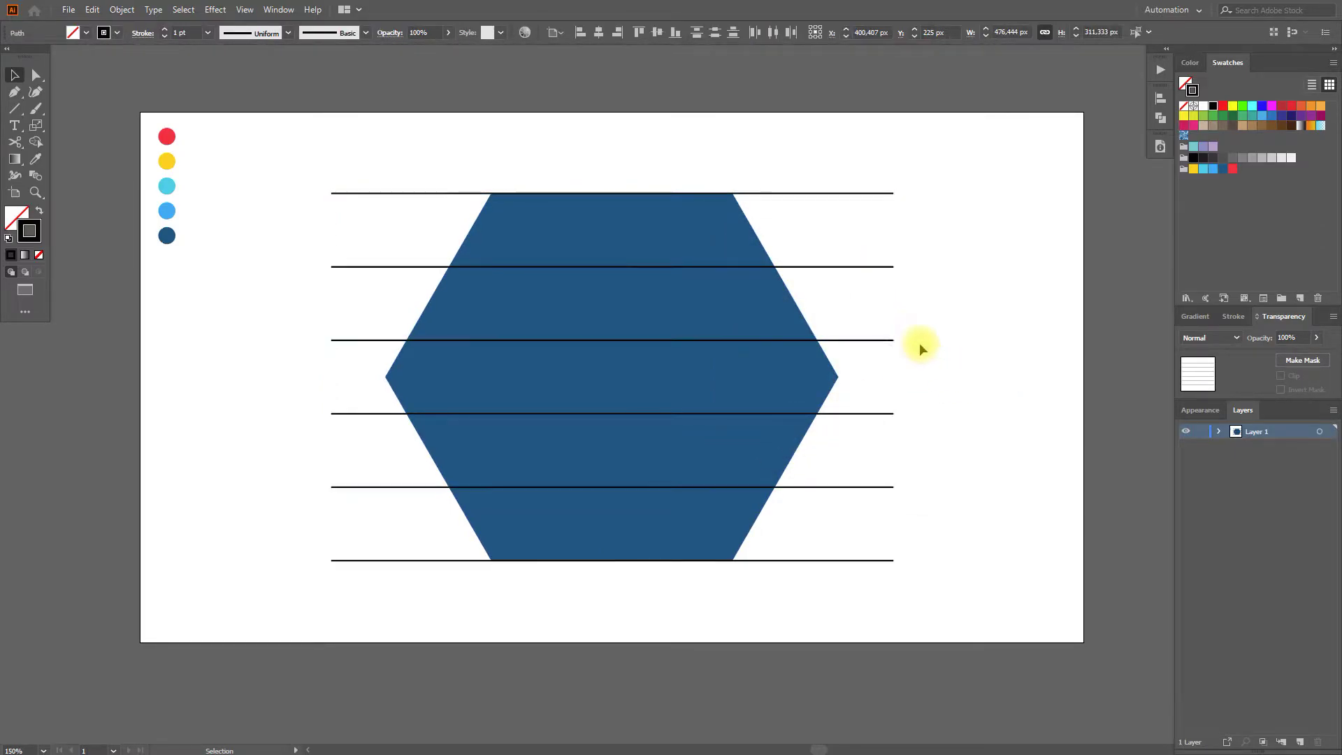
# - Delete the lines lying on the hexagon's top and bottom edges
pyautogui.click(882, 194)
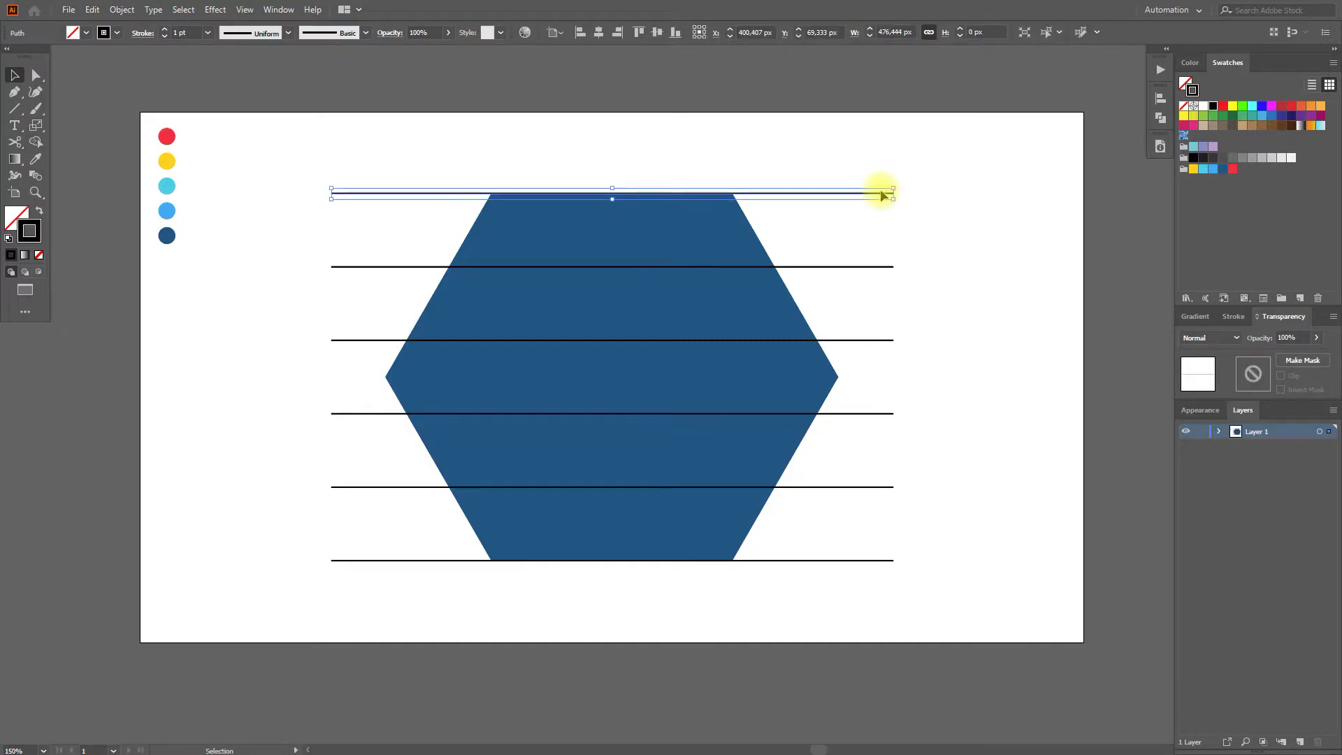
pyautogui.press('Delete')
pyautogui.click(857, 560)
pyautogui.press('Delete')
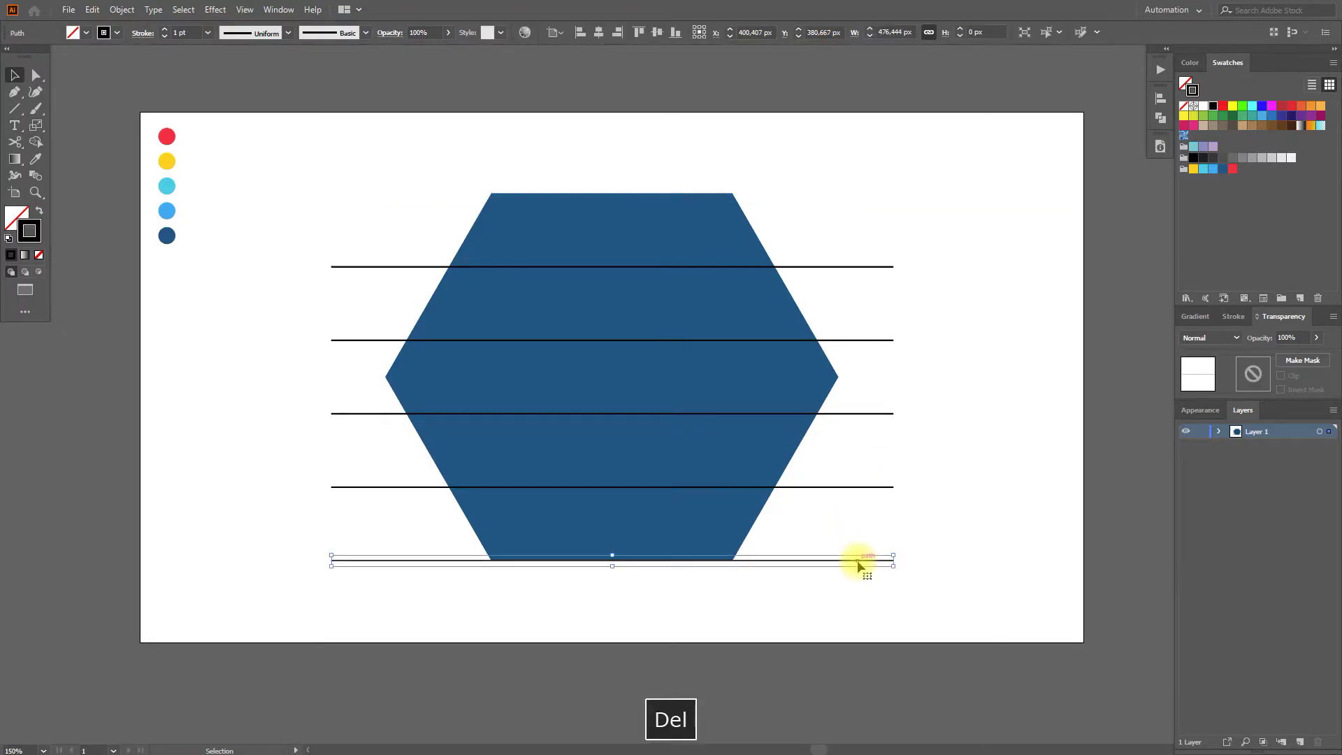
# - Divide the hexagon along the four remaining lines with Pathfinder and ungroup the resulting bands
pyautogui.moveTo(901, 595); pyautogui.dragTo(331, 157)
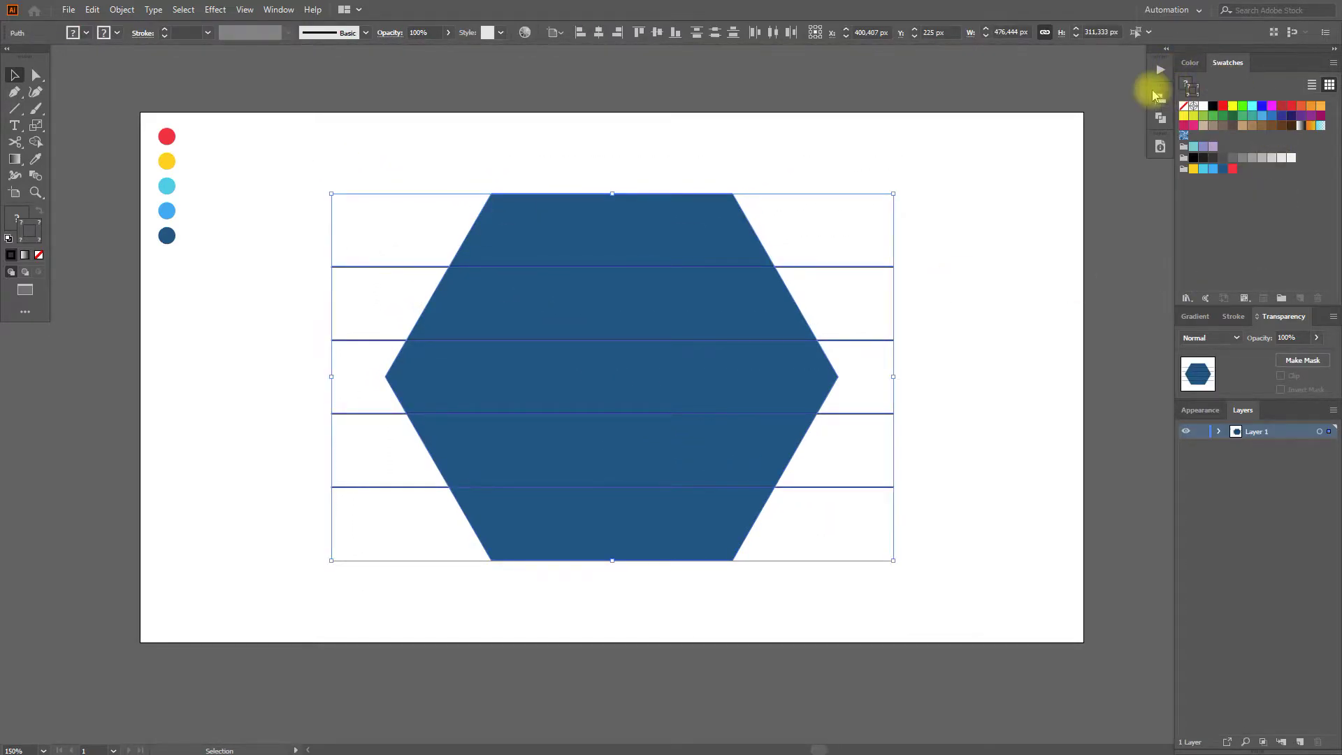
pyautogui.click(1160, 120)
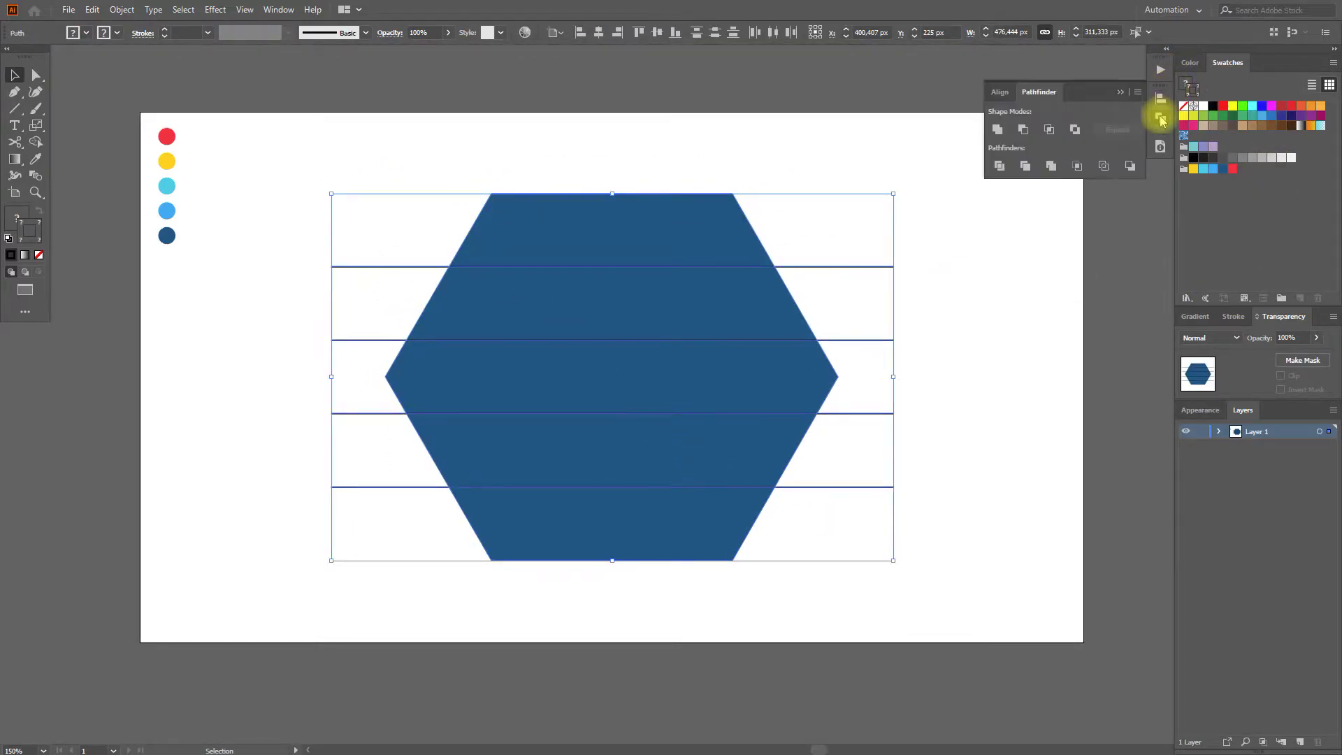
pyautogui.click(997, 167)
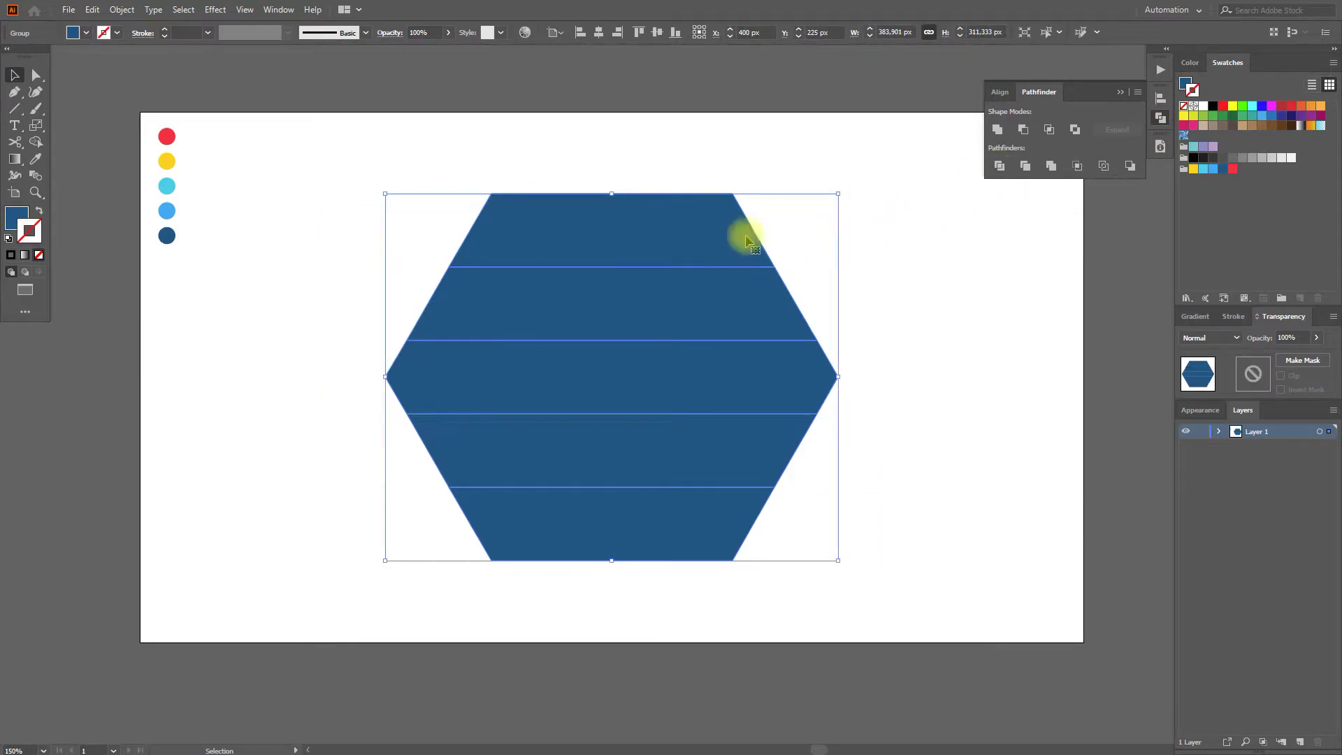
pyautogui.rightClick(660, 233)
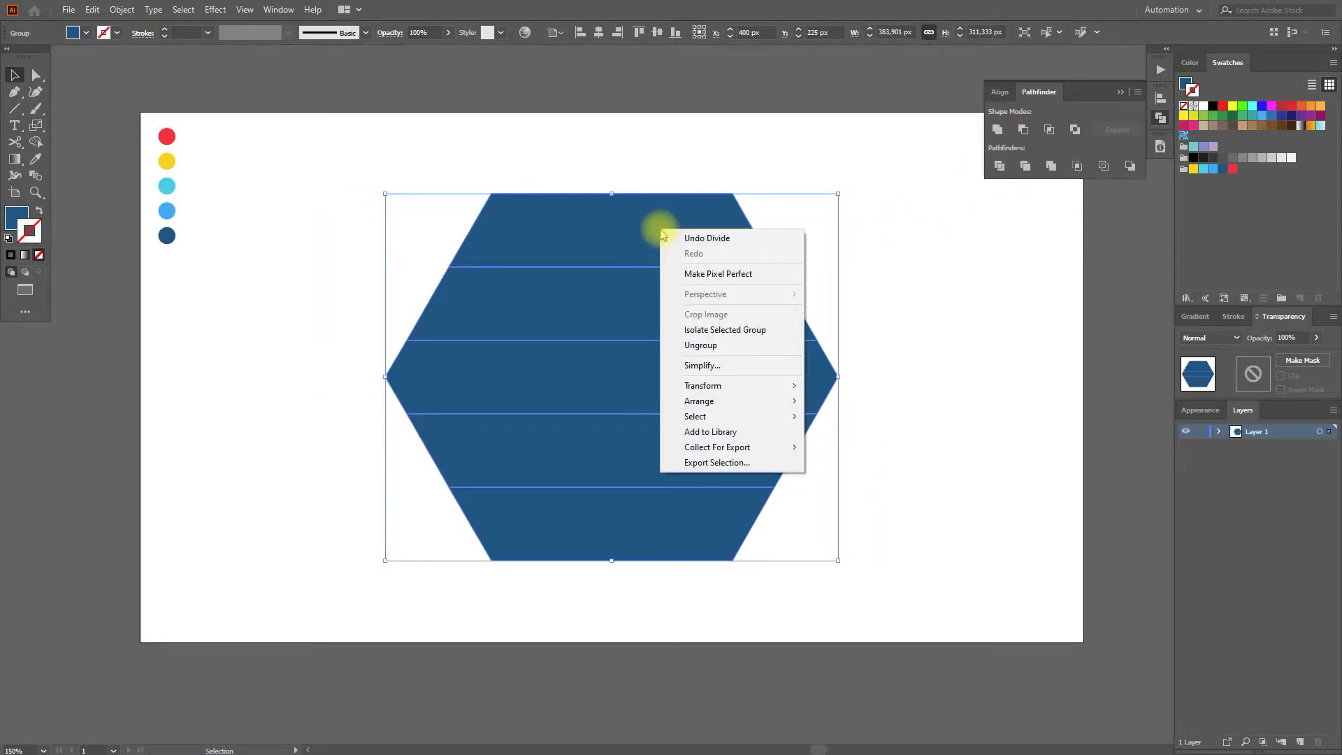
pyautogui.click(692, 343)
pyautogui.click(930, 425)
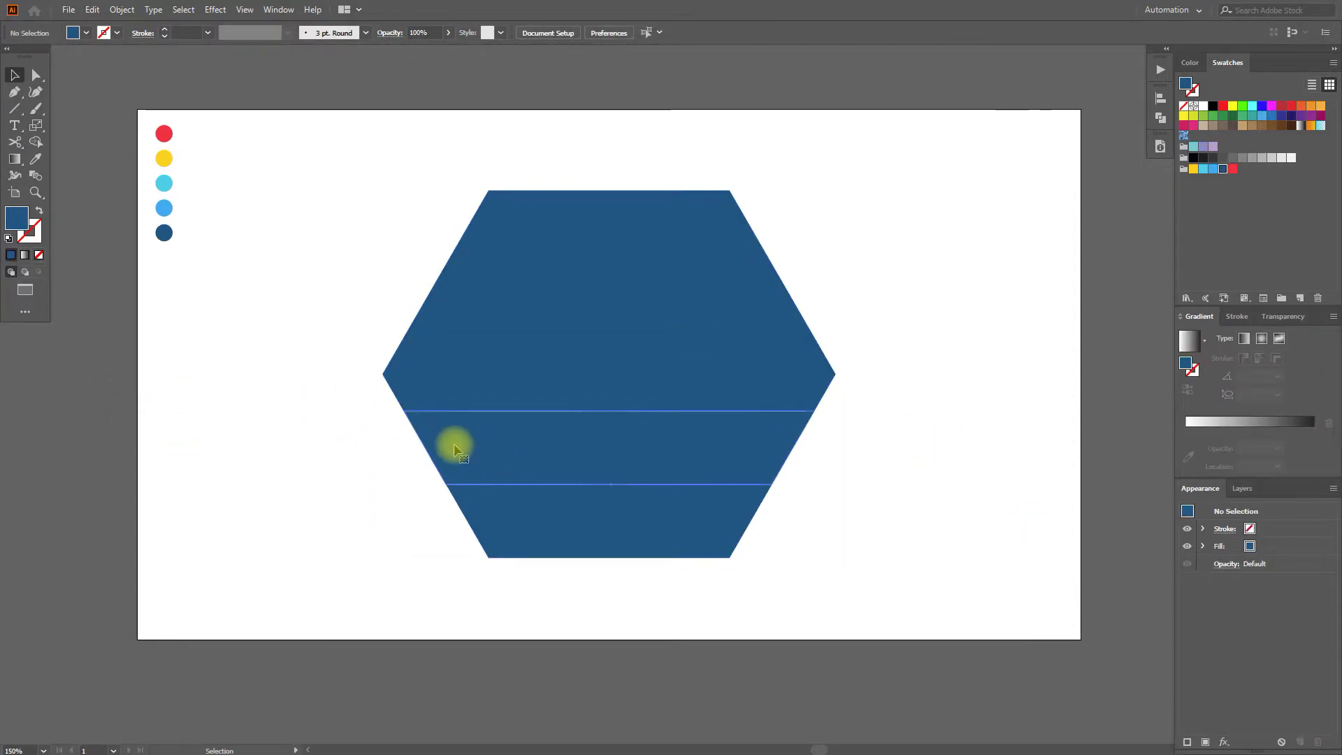
# - Colour the fourth band light blue and the middle band turquoise by sampling the palette circles with the Eyedropper
pyautogui.click(452, 444)
pyautogui.click(35, 158)
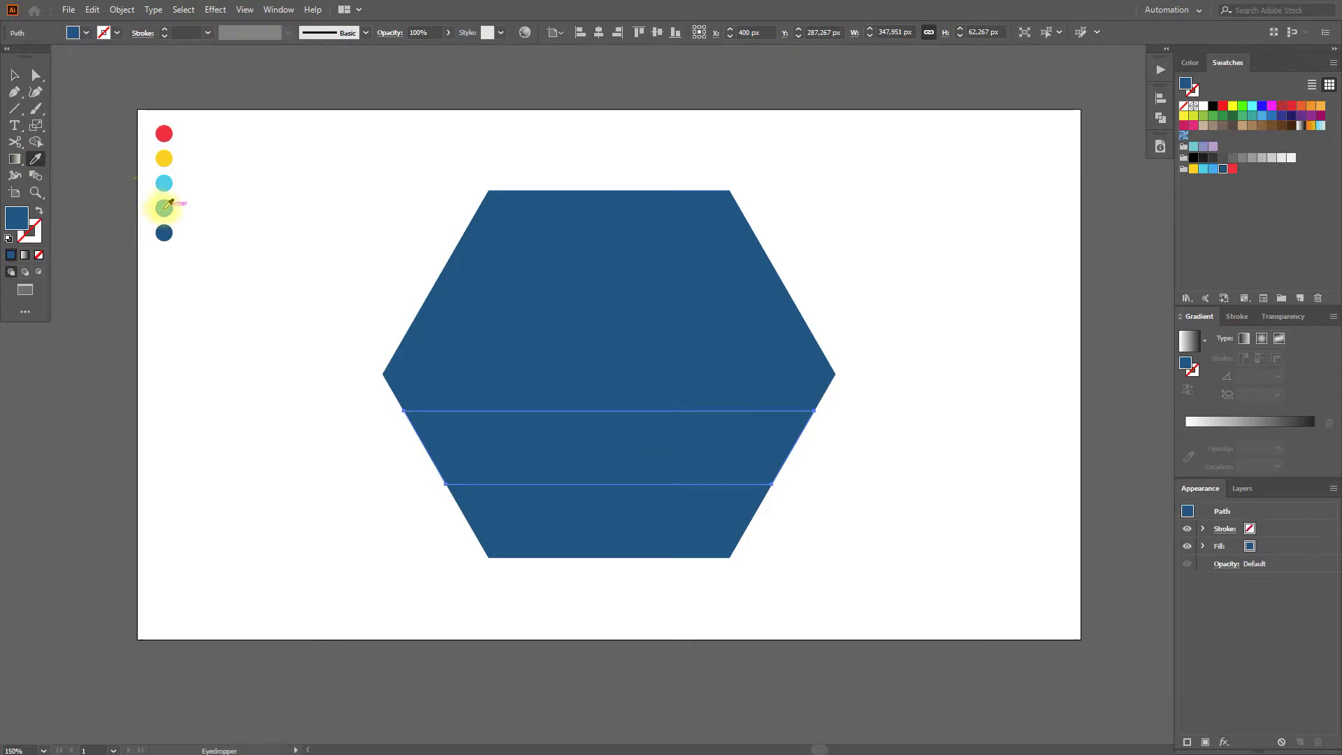
pyautogui.click(164, 207)
pyautogui.click(14, 75)
pyautogui.click(447, 380)
pyautogui.click(35, 159)
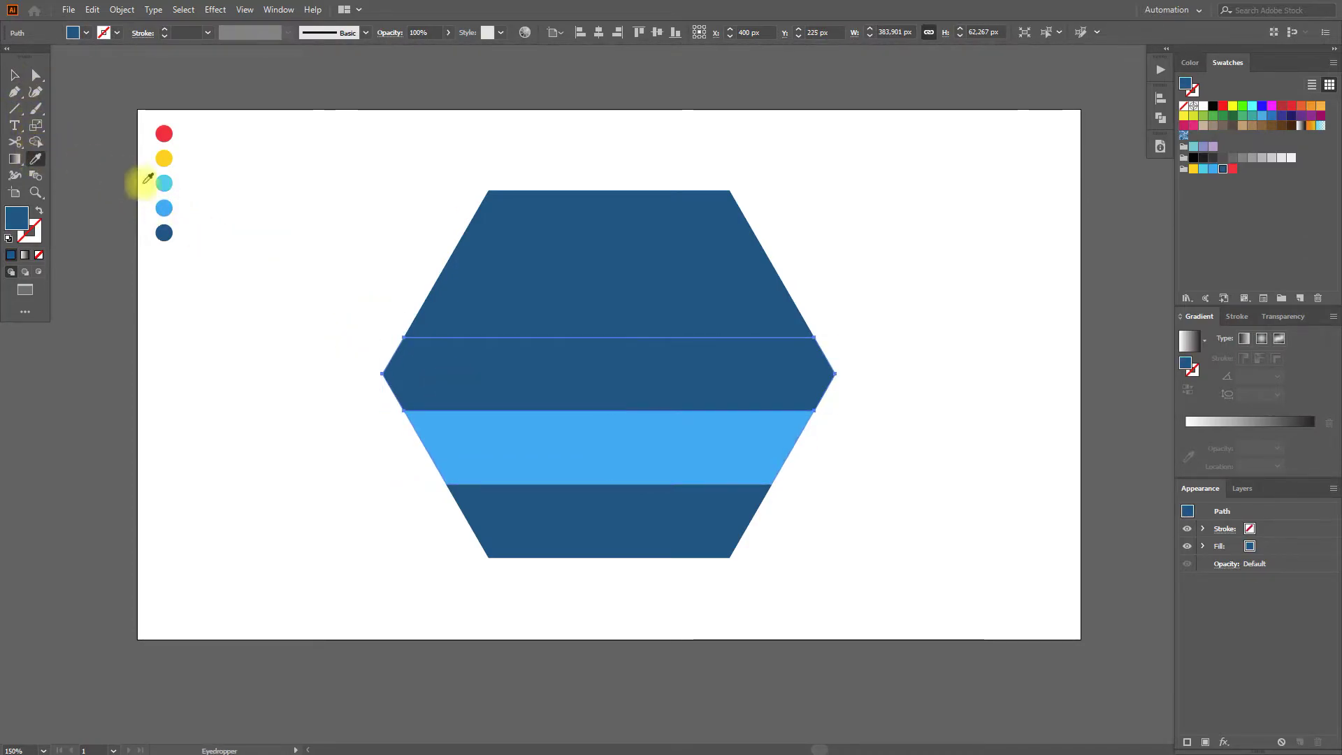
pyautogui.click(164, 183)
pyautogui.click(14, 75)
# - Colour the second band yellow and the top band red by sampling the matching palette circles
pyautogui.click(458, 299)
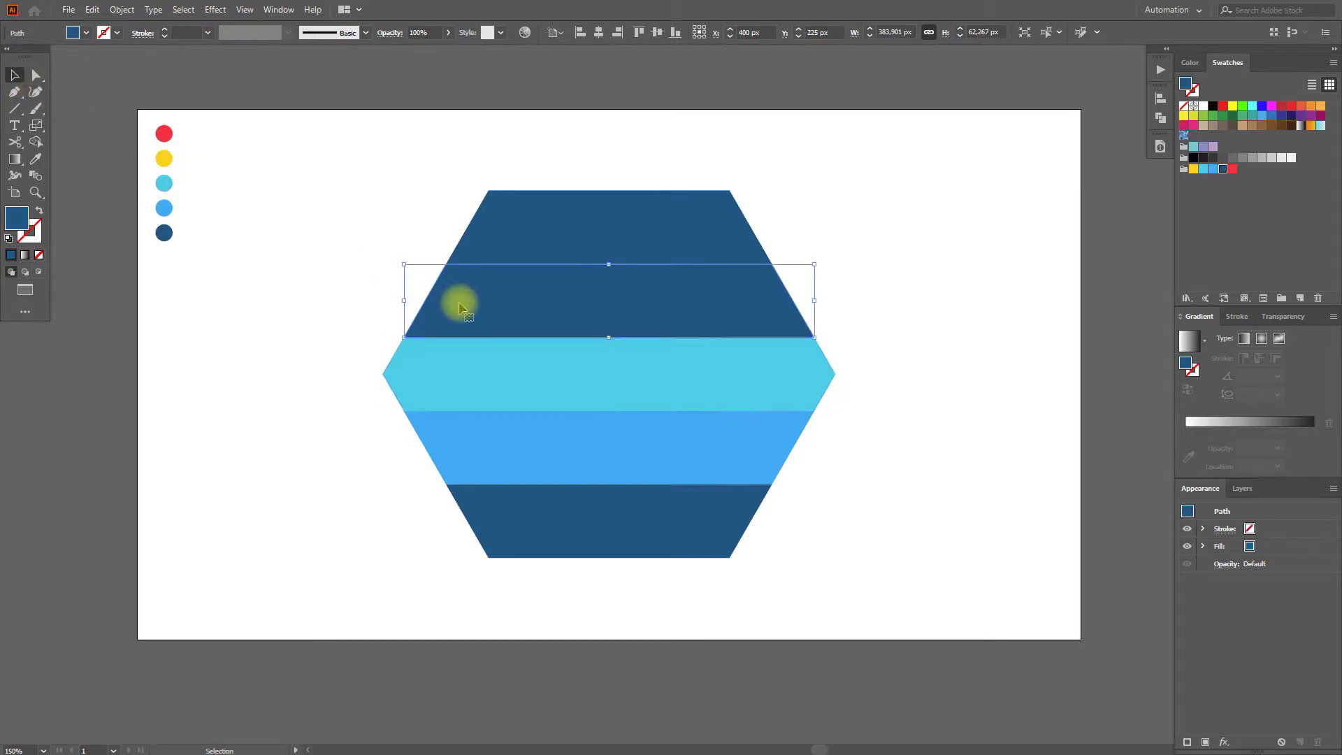
pyautogui.click(35, 158)
pyautogui.click(164, 158)
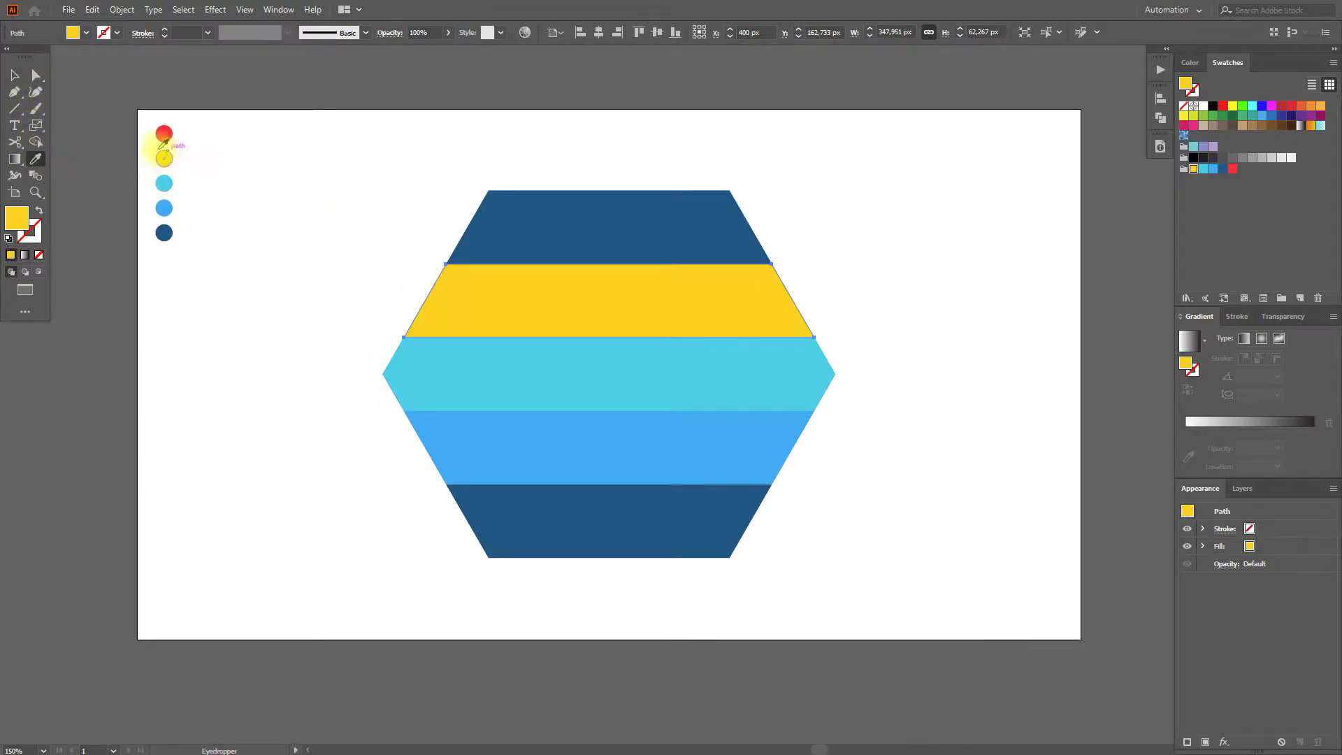
pyautogui.click(524, 233)
pyautogui.click(34, 158)
pyautogui.click(163, 134)
pyautogui.click(15, 75)
pyautogui.click(206, 127)
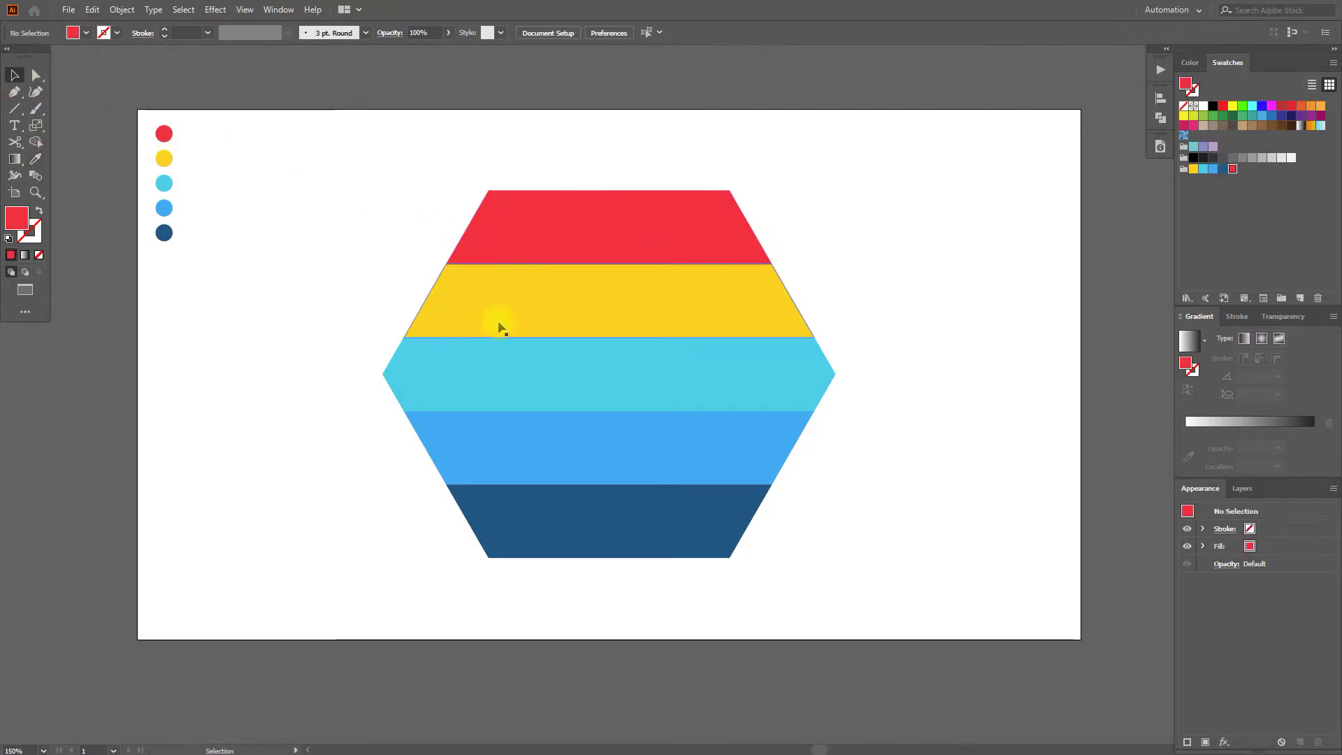
# - Shift the yellow and light blue bands together about 43 px to the left
pyautogui.click(497, 310)
pyautogui.keyDown('shift'); pyautogui.click(743, 452); pyautogui.keyUp('shift')
pyautogui.moveTo(771, 443); pyautogui.dragTo(726, 444)
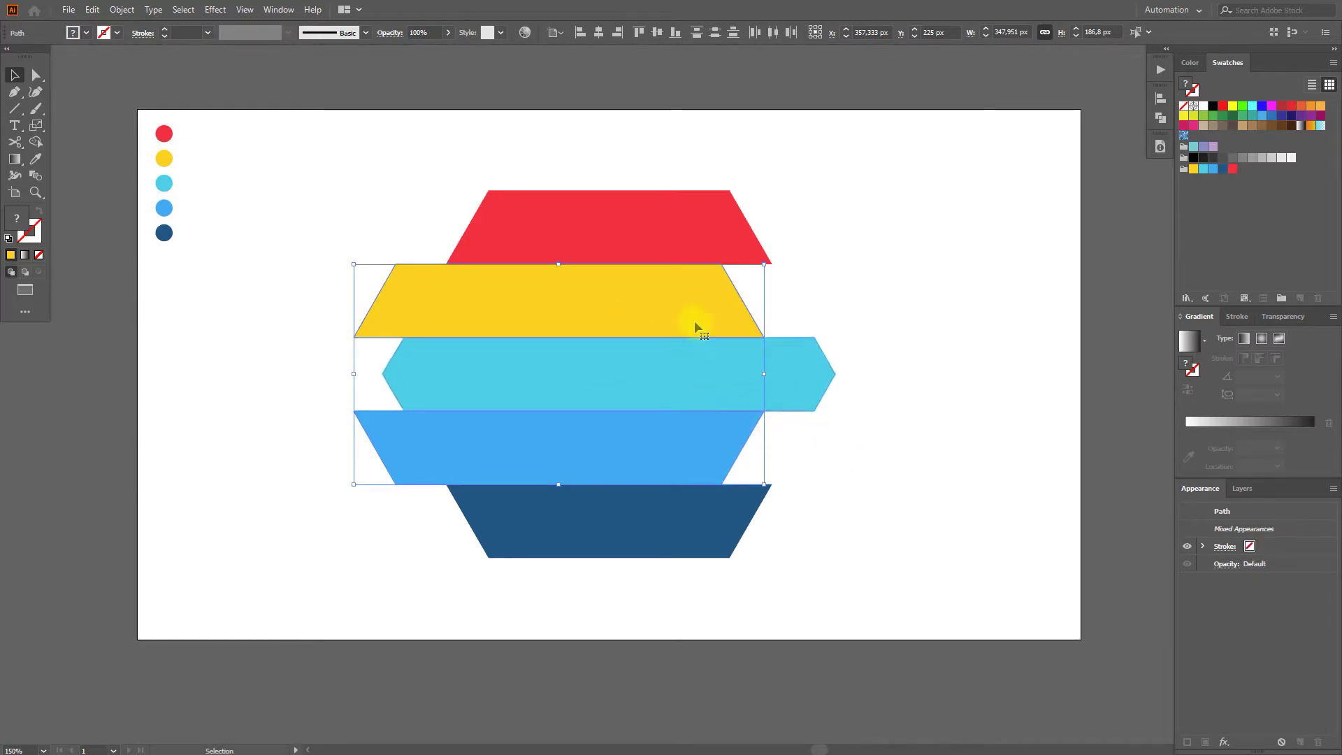
pyautogui.click(958, 449)
pyautogui.press('space')
pyautogui.moveTo(929, 455); pyautogui.dragTo(1009, 463)
# - Nudge the yellow and light blue bands together slightly back to the right
pyautogui.click(753, 341)
pyautogui.keyDown('shift'); pyautogui.click(726, 438); pyautogui.keyUp('shift')
pyautogui.scroll(1, 815, 440)
pyautogui.moveTo(794, 444); pyautogui.dragTo(804, 443)
pyautogui.click(1024, 489)
pyautogui.press('space')
pyautogui.moveTo(1024, 489); pyautogui.dragTo(988, 522)
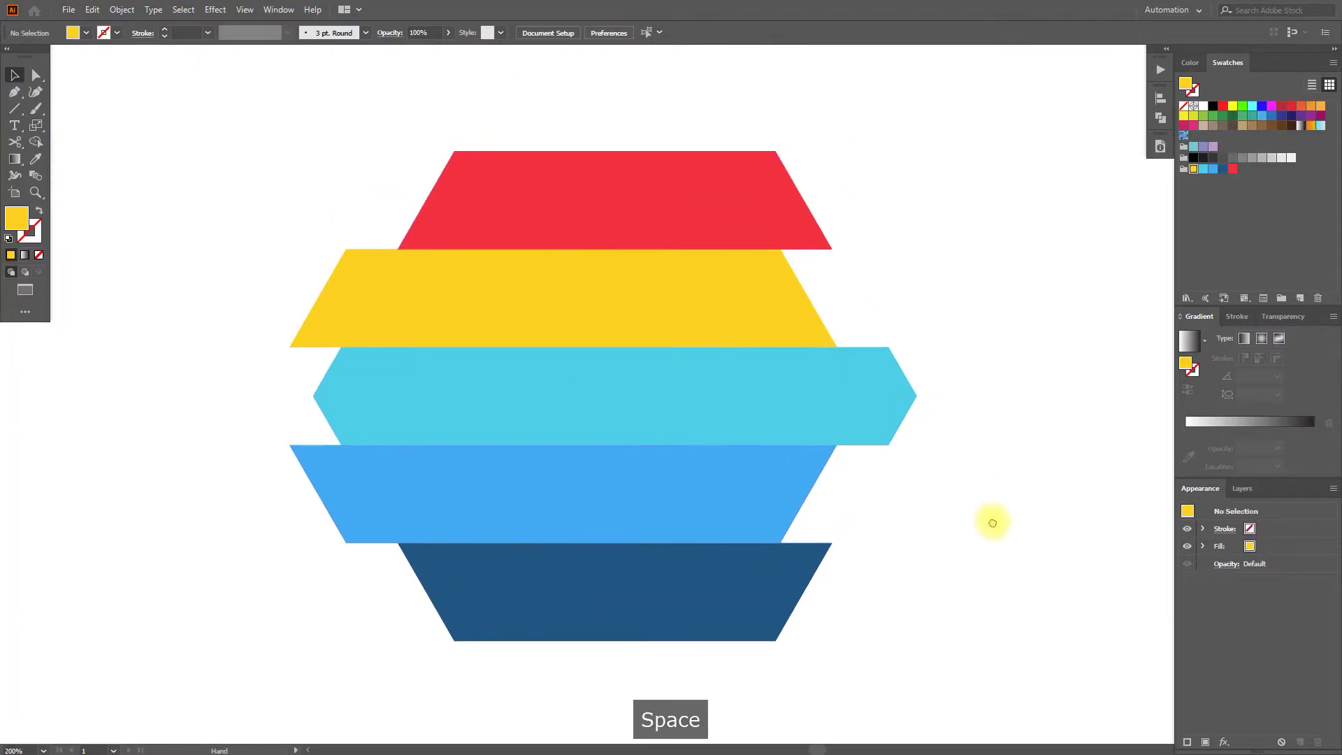
# - Copy the red top band and paste the duplicate directly in front of it
pyautogui.click(673, 189)
pyautogui.click(94, 10)
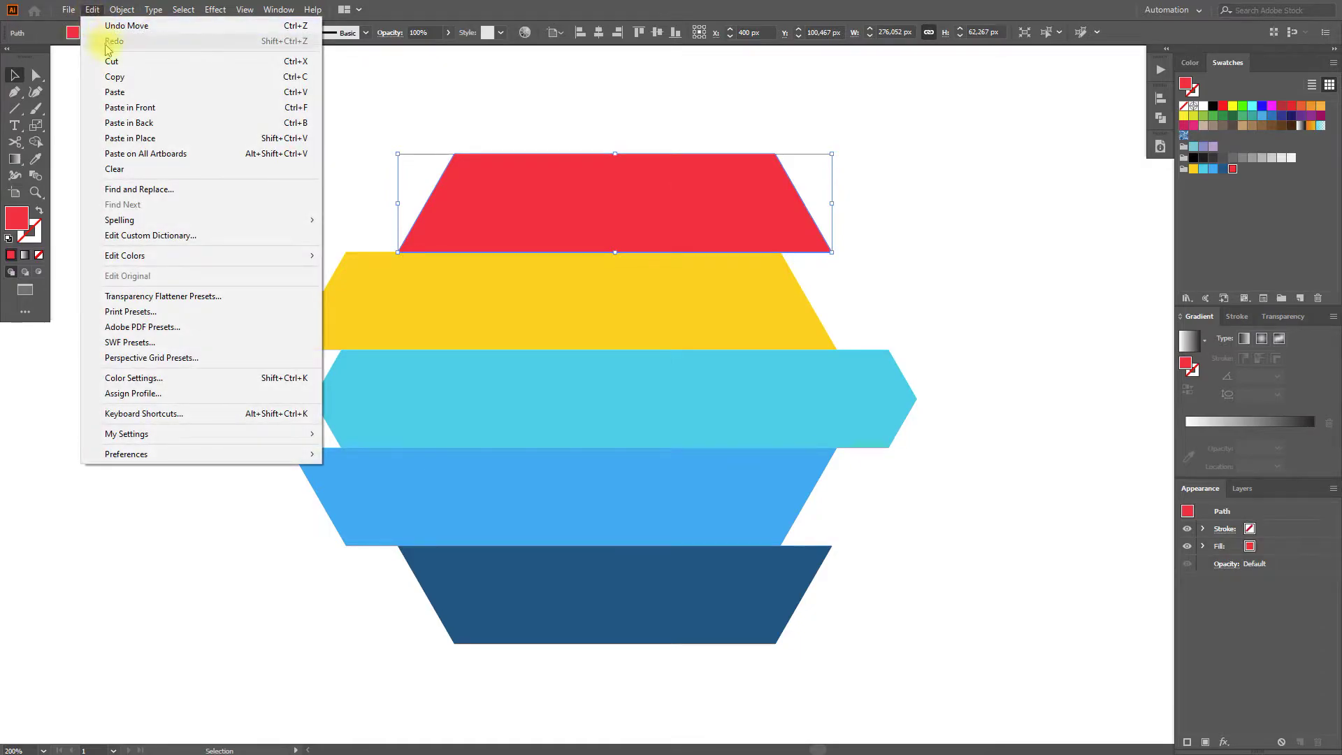
pyautogui.click(116, 79)
pyautogui.click(93, 10)
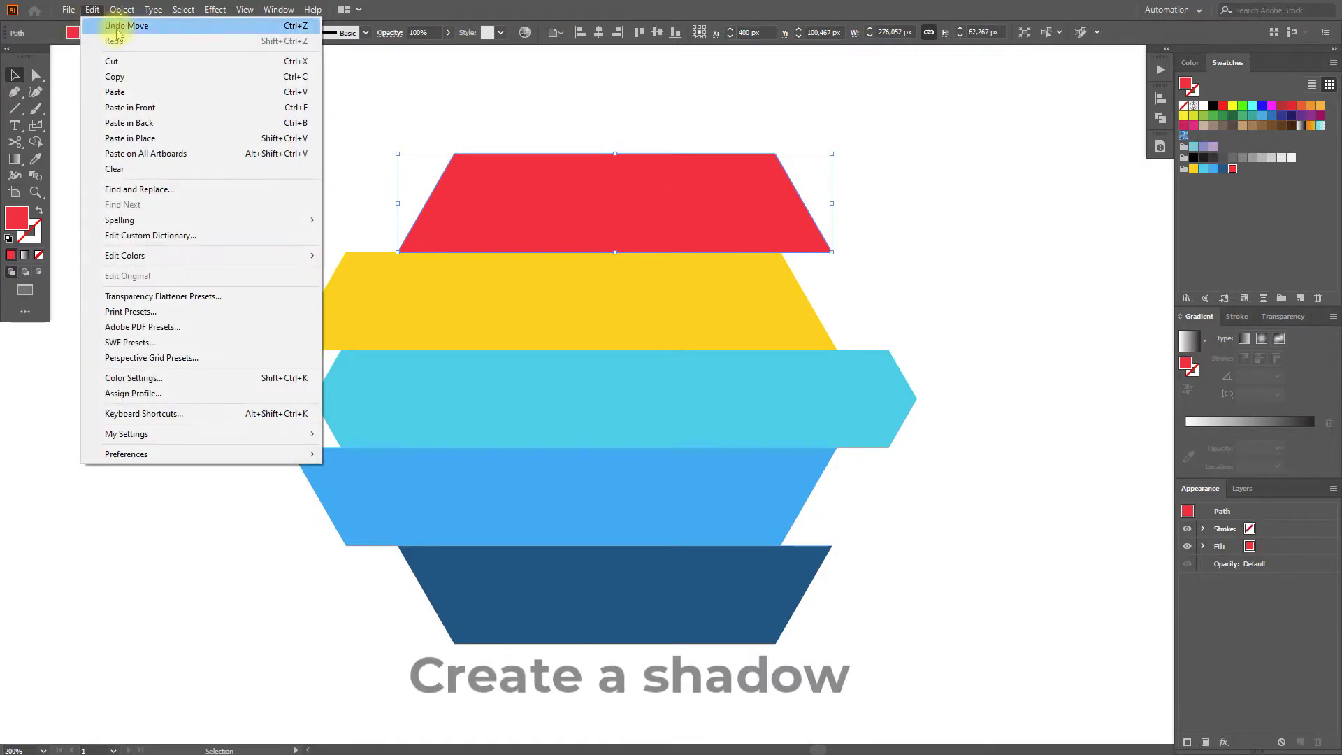
pyautogui.click(121, 109)
pyautogui.moveTo(503, 192); pyautogui.dragTo(587, 160)
pyautogui.hotkey('ctrl', 'z')
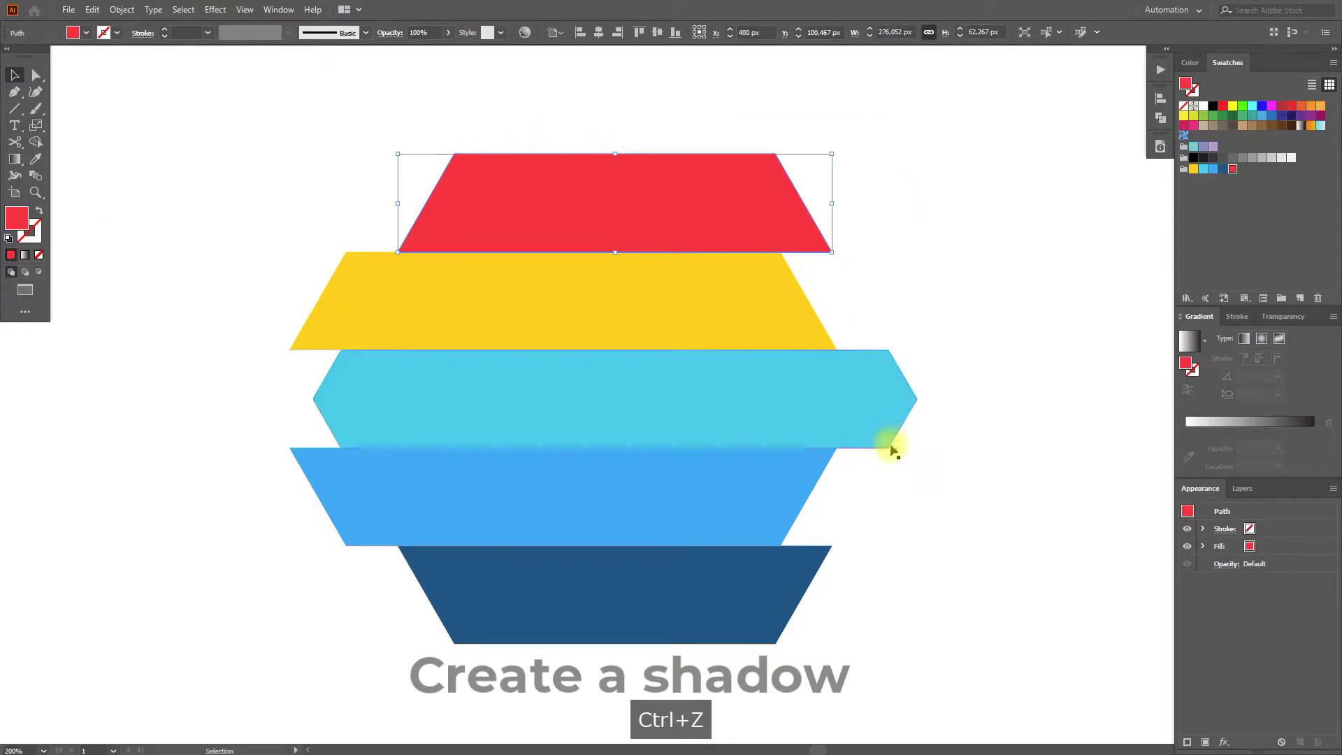
# - Fill the front copy of the top band with the linear black-and-white gradient and reverse it so the dark end is on the left
pyautogui.click(1190, 341)
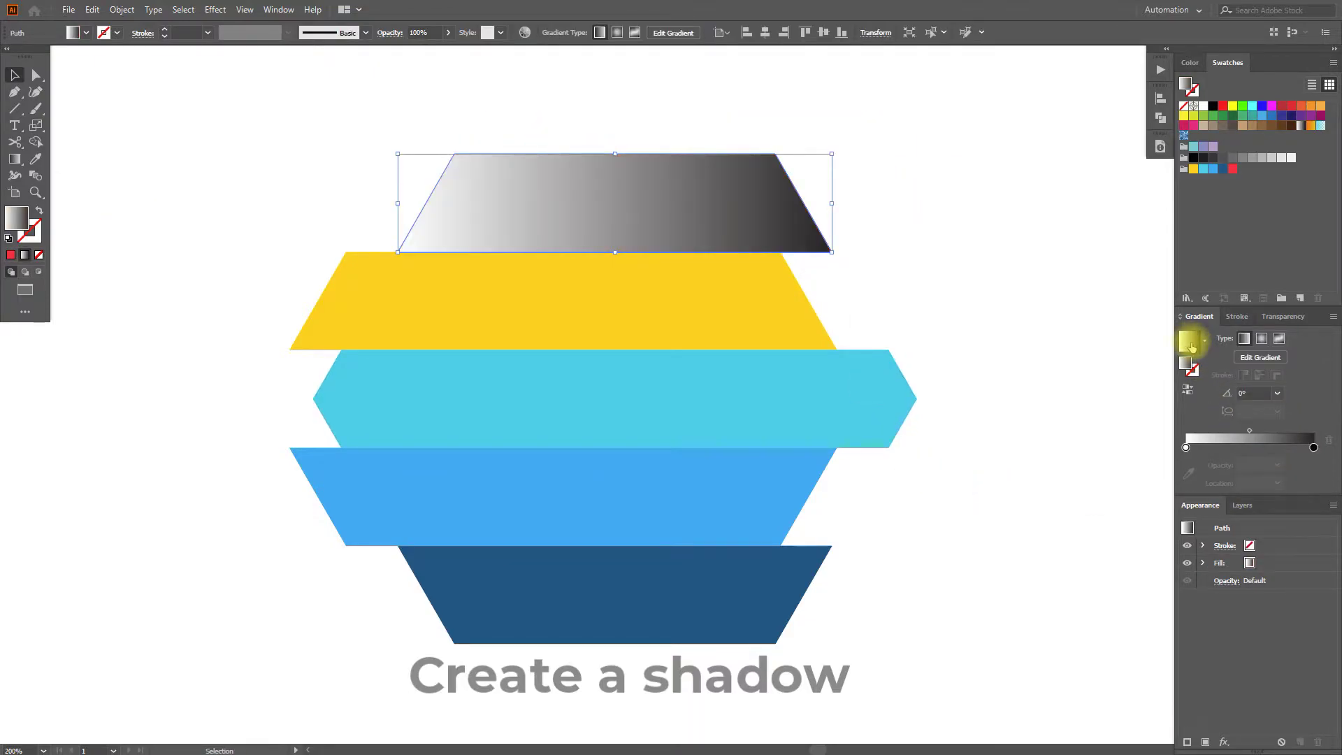
pyautogui.click(1188, 390)
pyautogui.click(953, 311)
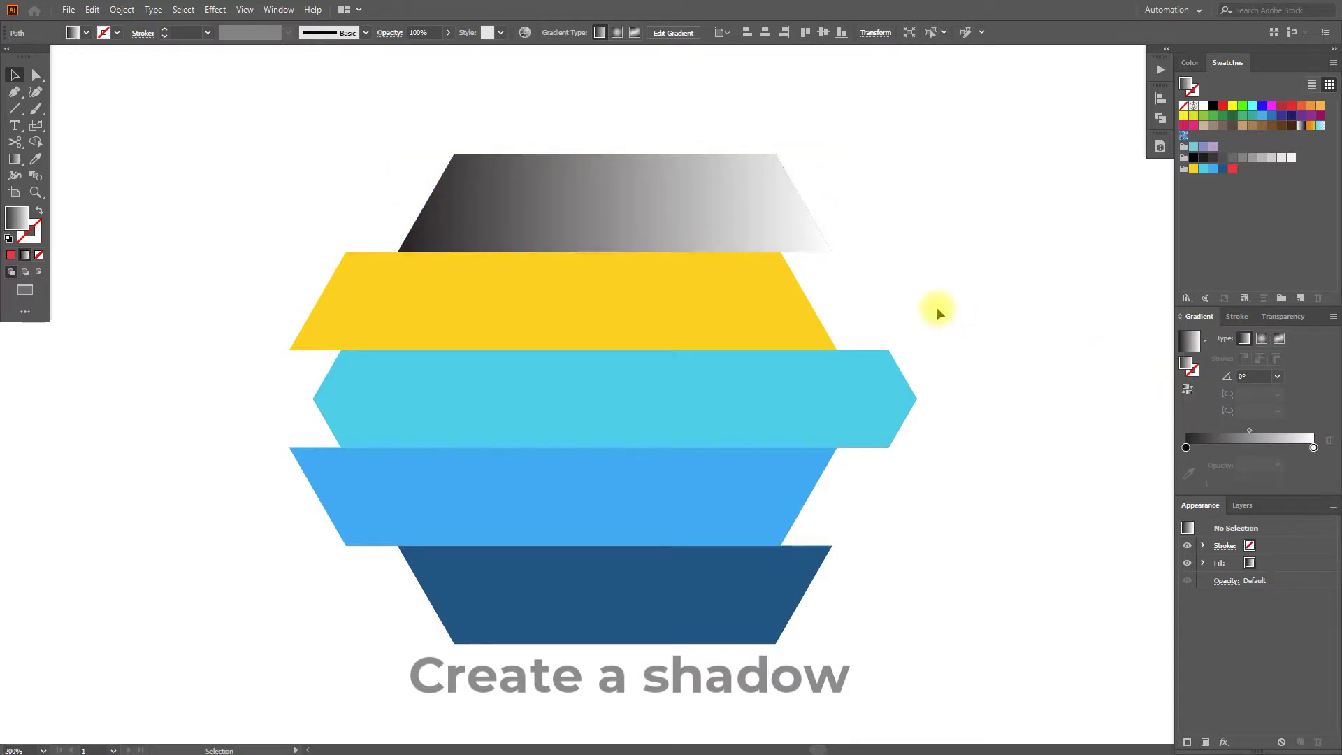
# - Copy the gradient-filled top band and paste the duplicate directly behind it
pyautogui.click(657, 188)
pyautogui.click(93, 10)
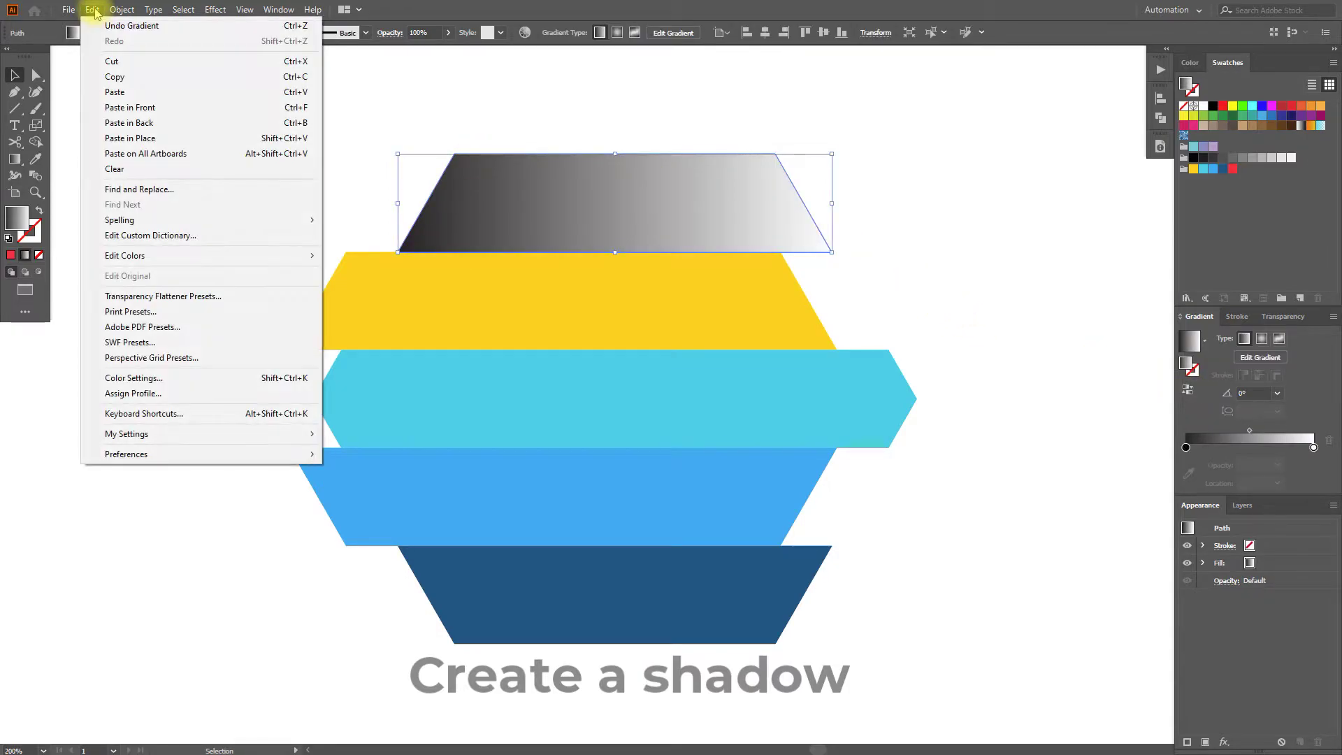
pyautogui.click(114, 77)
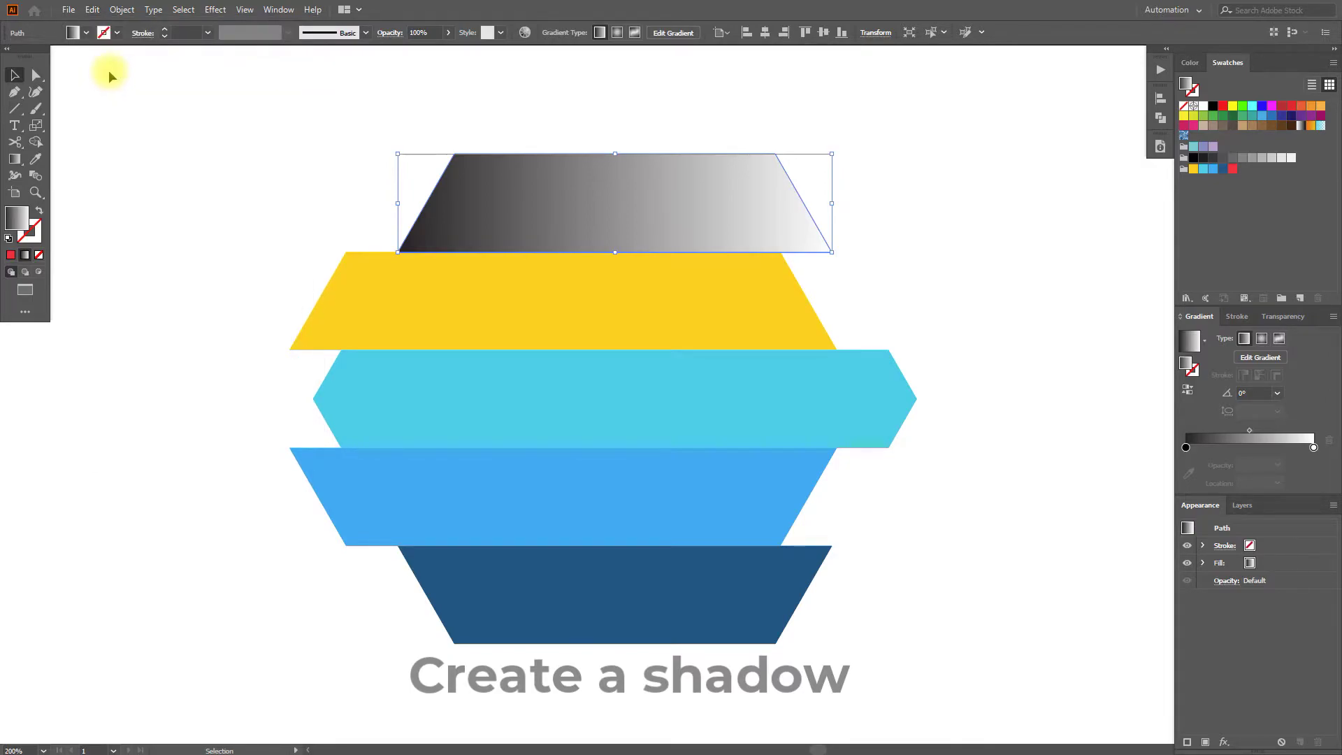
pyautogui.click(93, 9)
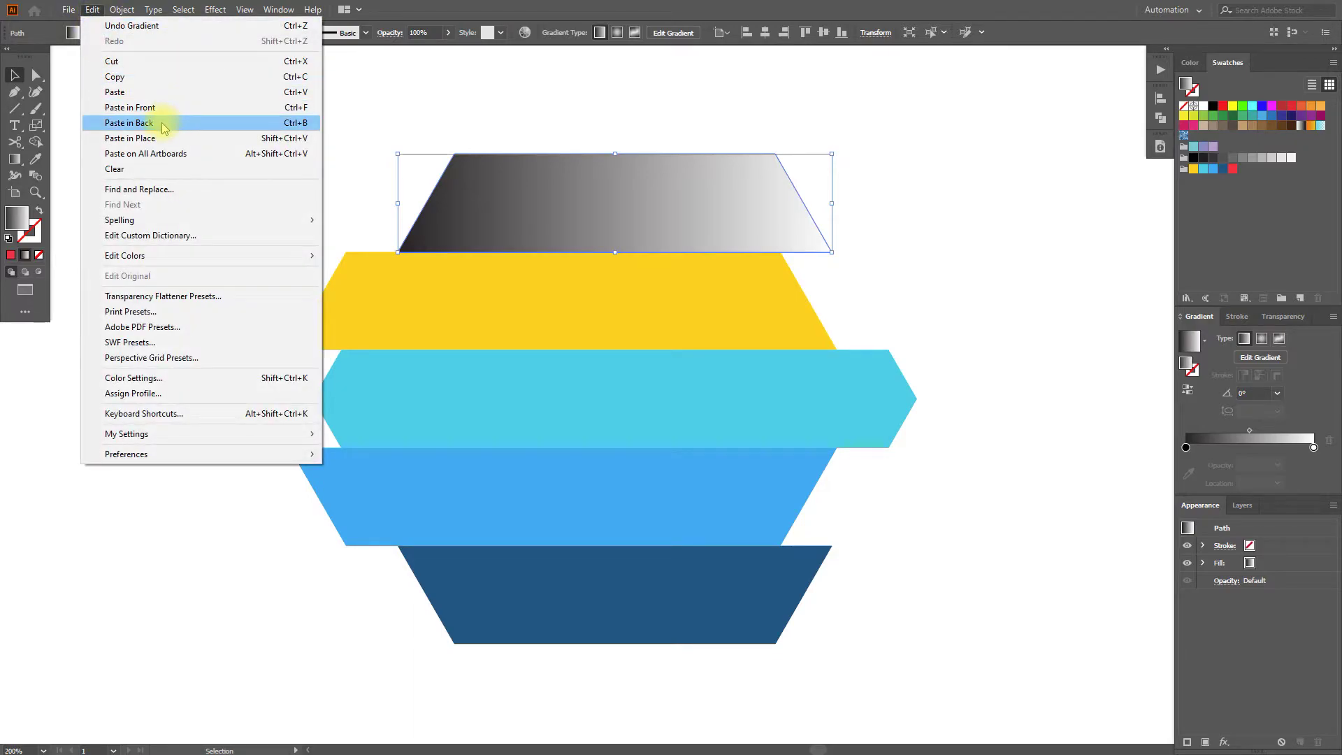
pyautogui.click(163, 123)
pyautogui.click(363, 160)
pyautogui.moveTo(517, 206); pyautogui.dragTo(571, 165)
pyautogui.hotkey('ctrl', 'z')
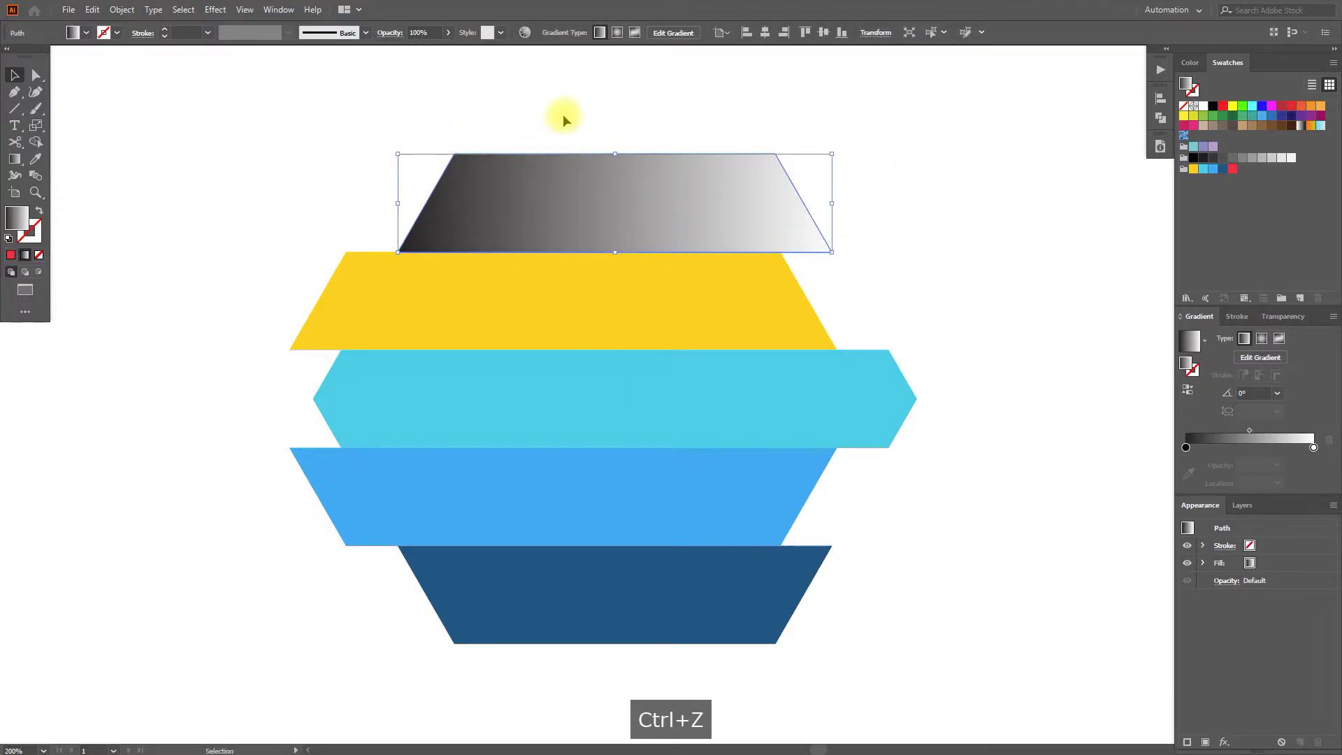
# - Recolour one gradient copy green and pull its lower-right corner down and outward, making the shape about 293 px wide and 91 px tall
pyautogui.scroll(2, 742, 174)
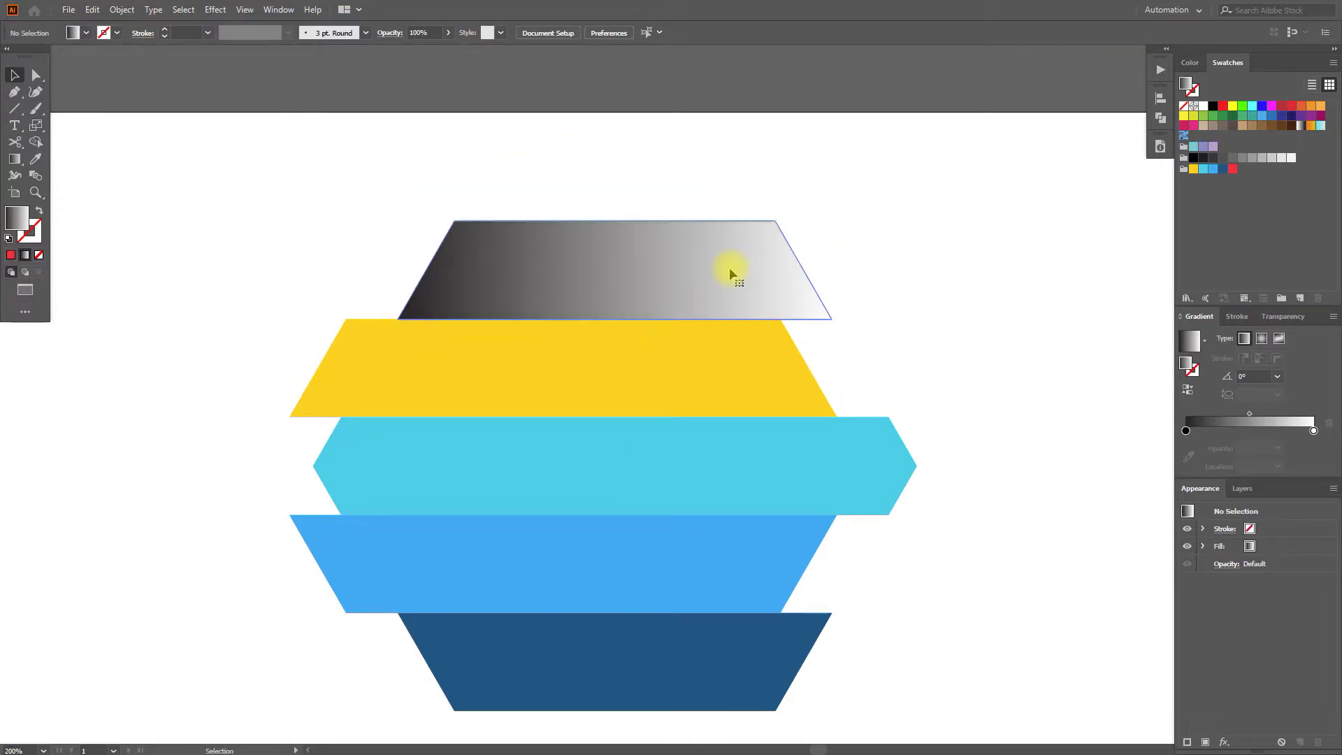
pyautogui.click(1242, 108)
pyautogui.click(35, 75)
pyautogui.hotkey('ctrl', 'shift', 'a')
pyautogui.moveTo(832, 319); pyautogui.dragTo(859, 364)
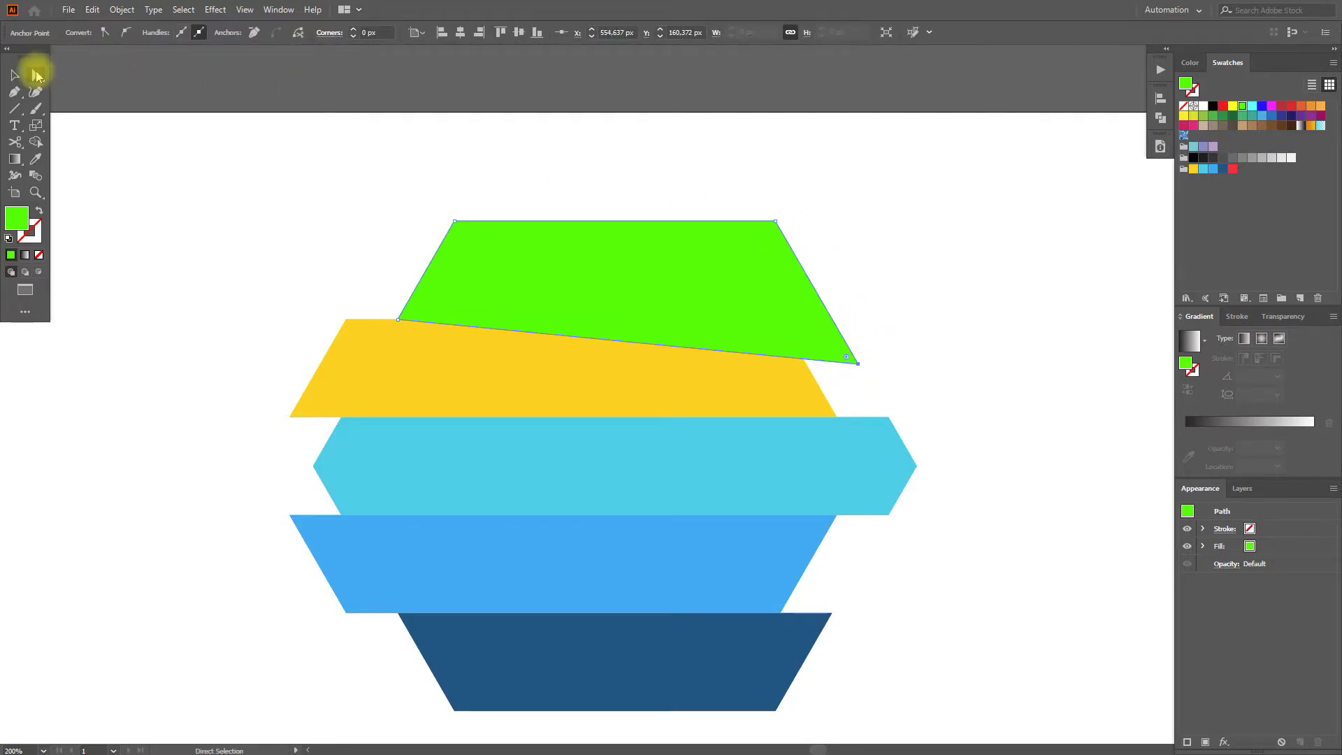
# - Cut the green shape and paste it in place behind the gradient band
pyautogui.click(14, 78)
pyautogui.click(464, 254)
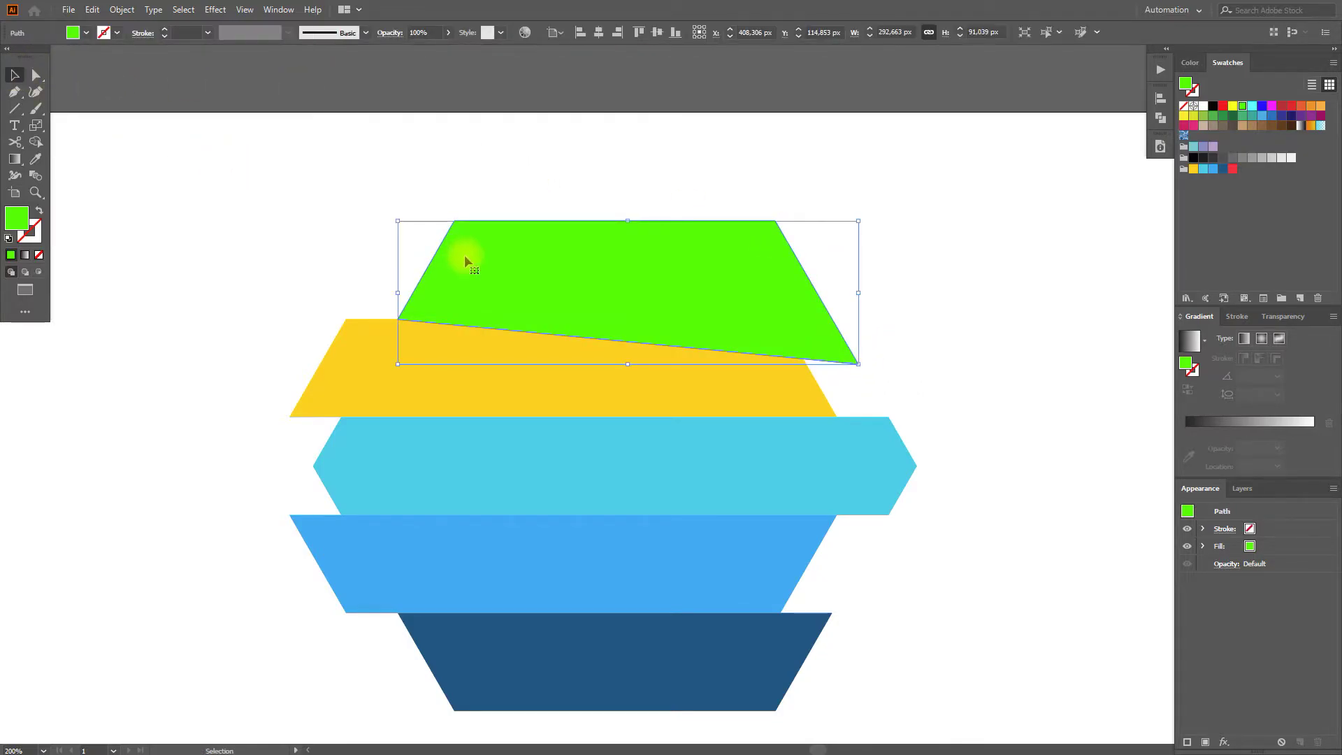
pyautogui.click(92, 10)
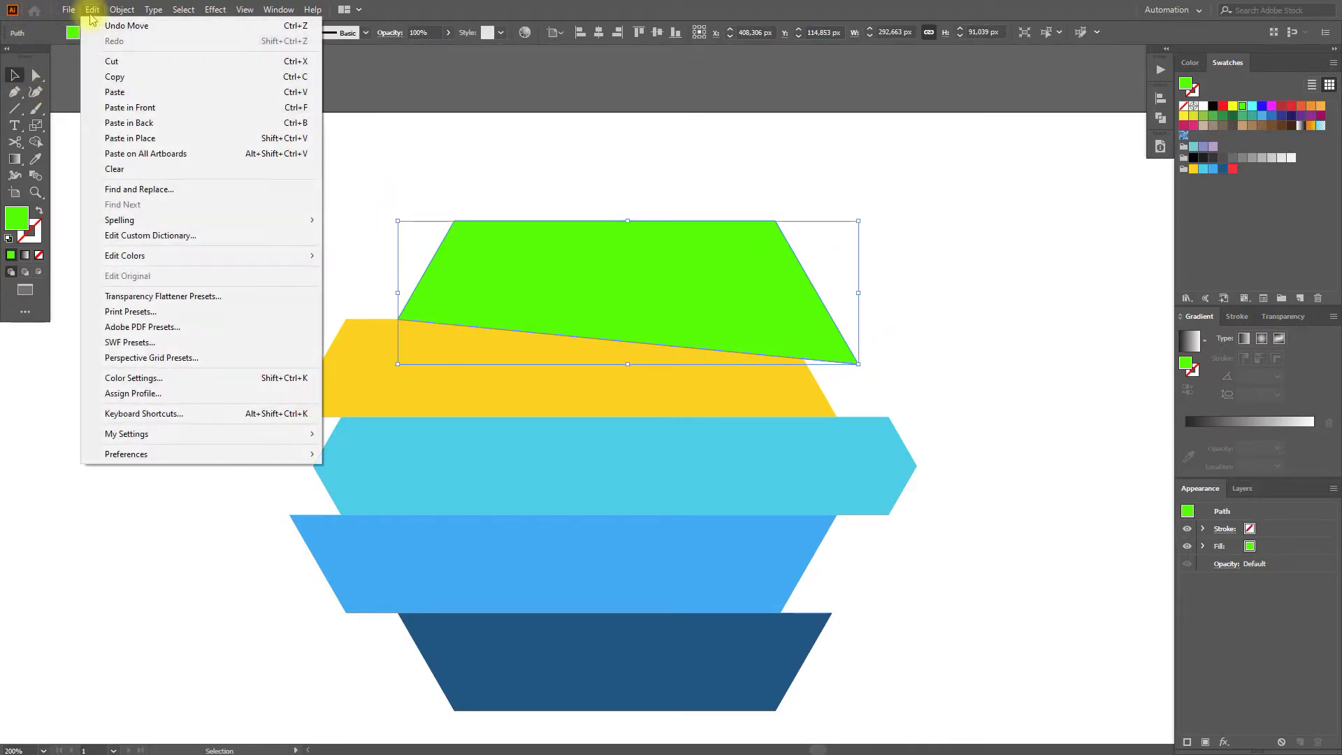
pyautogui.click(107, 58)
pyautogui.click(450, 269)
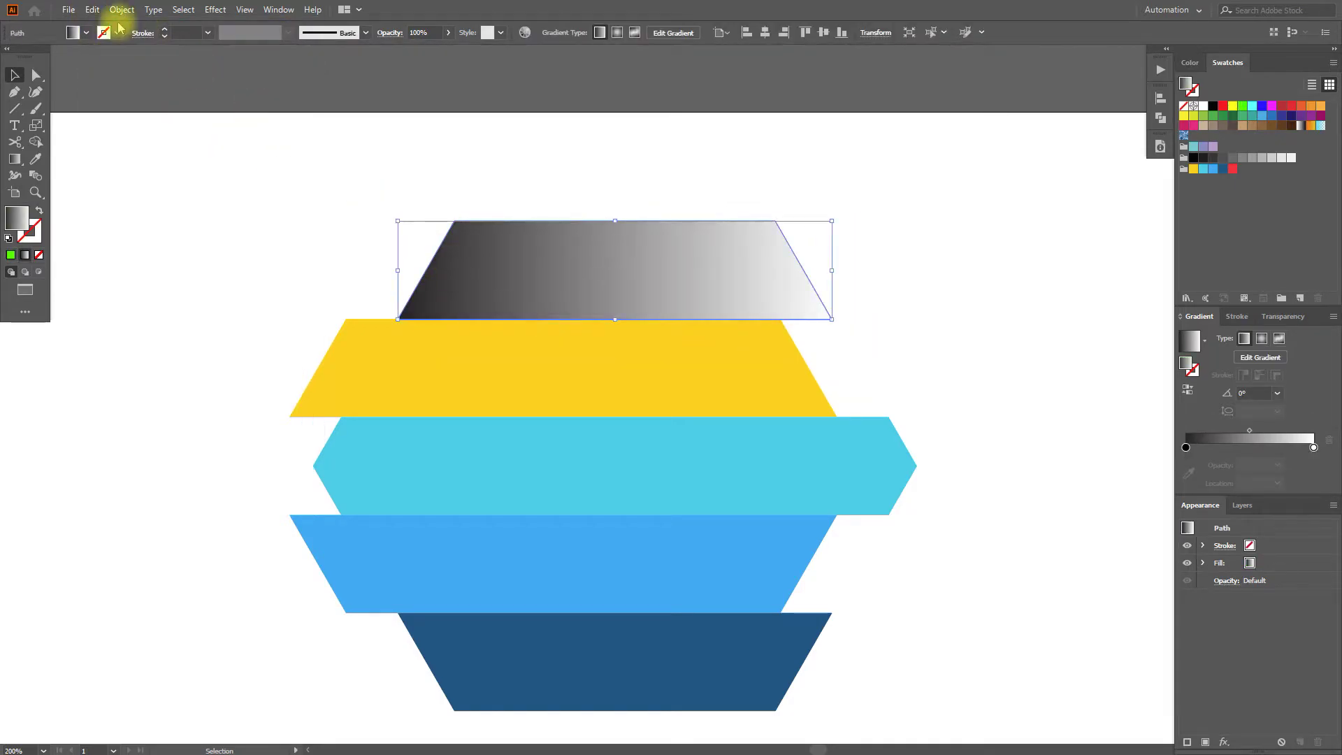
pyautogui.click(91, 10)
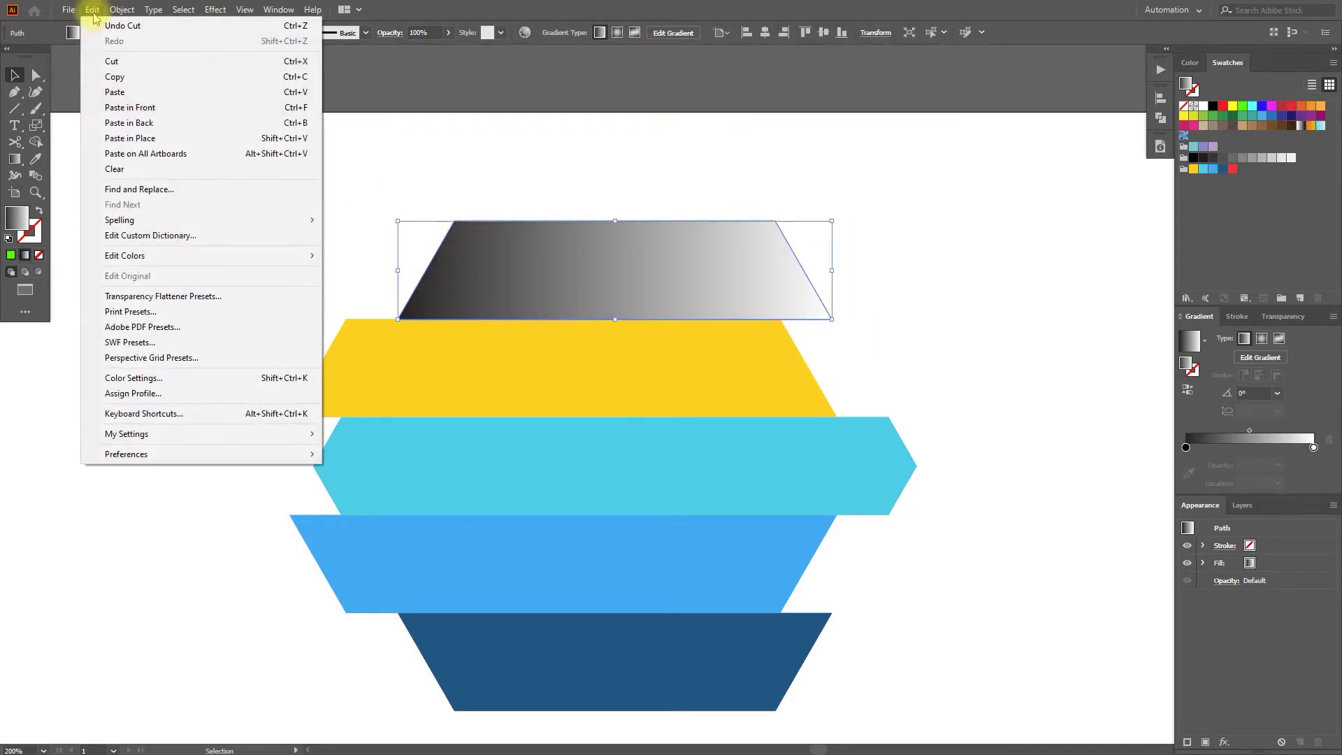
pyautogui.click(130, 122)
pyautogui.click(587, 154)
# - Fill the green shape with white and set its opacity to 0%
pyautogui.click(828, 334)
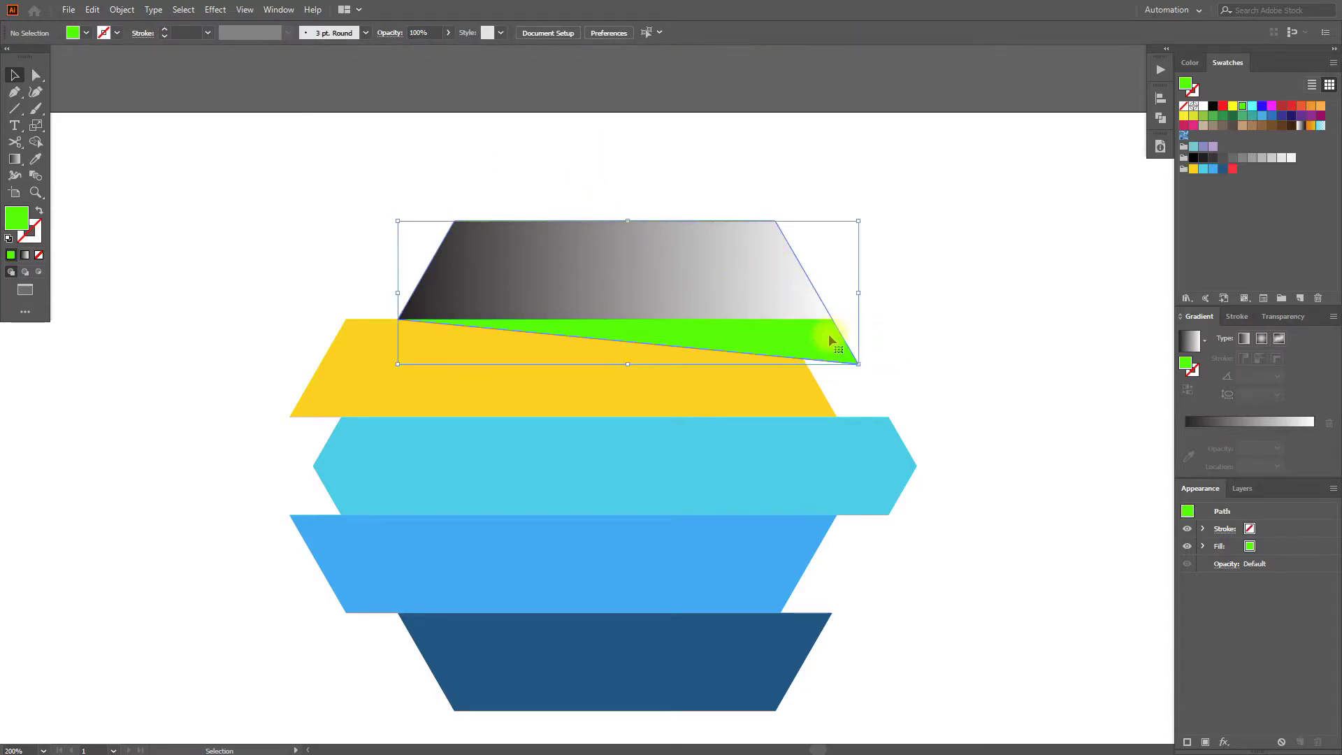
pyautogui.click(1202, 107)
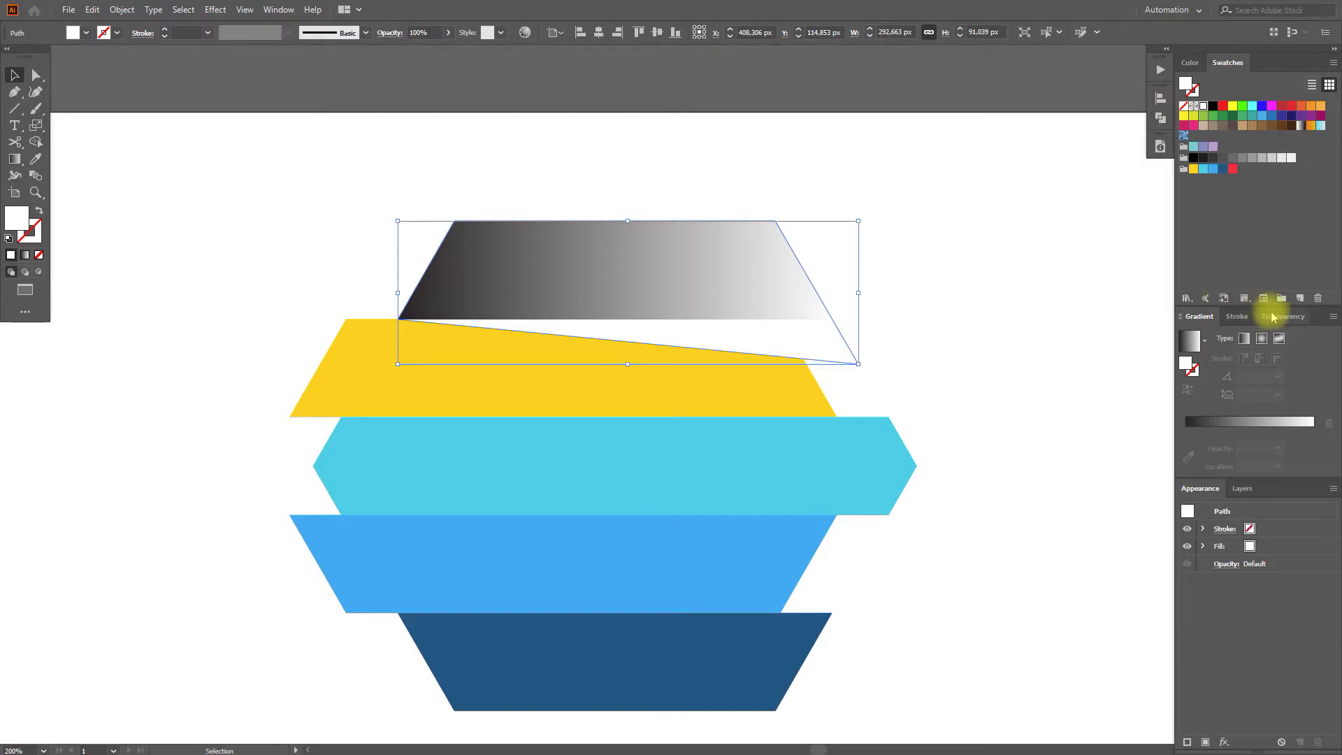
pyautogui.click(1284, 318)
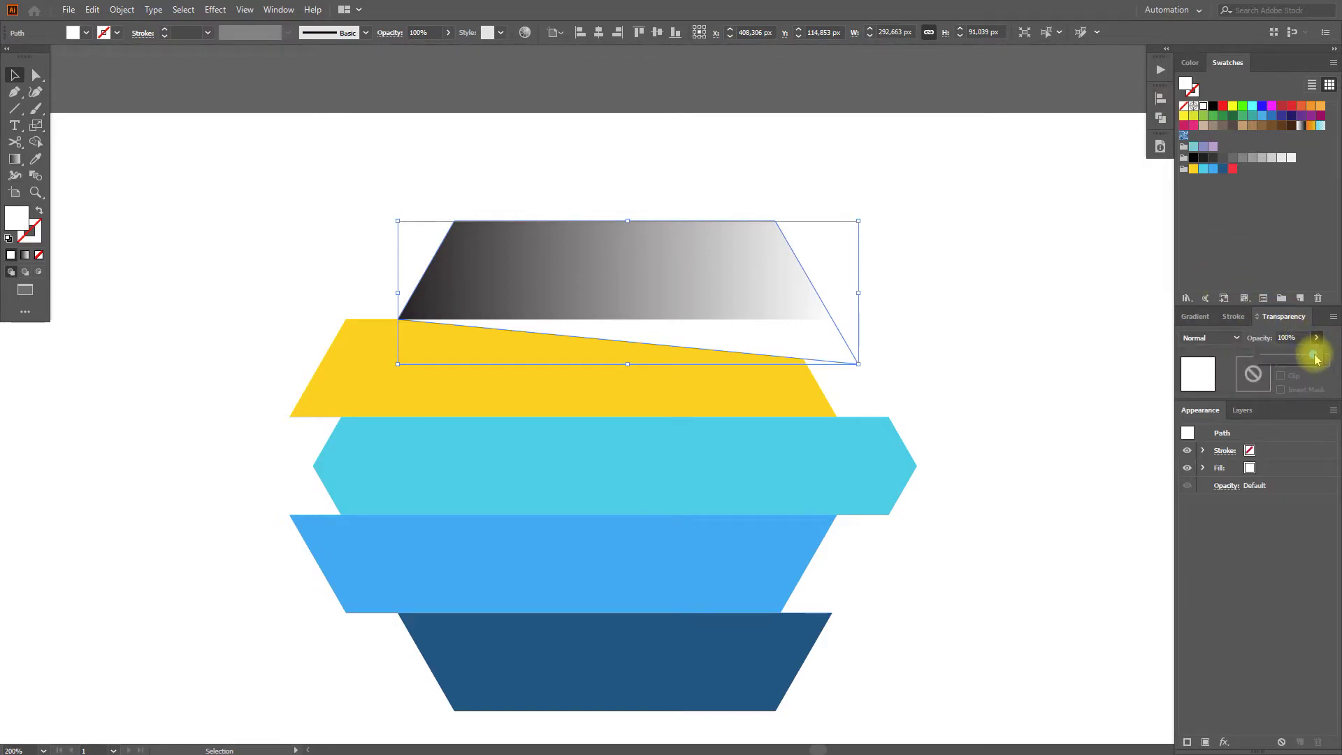
pyautogui.moveTo(1311, 358); pyautogui.dragTo(1234, 356)
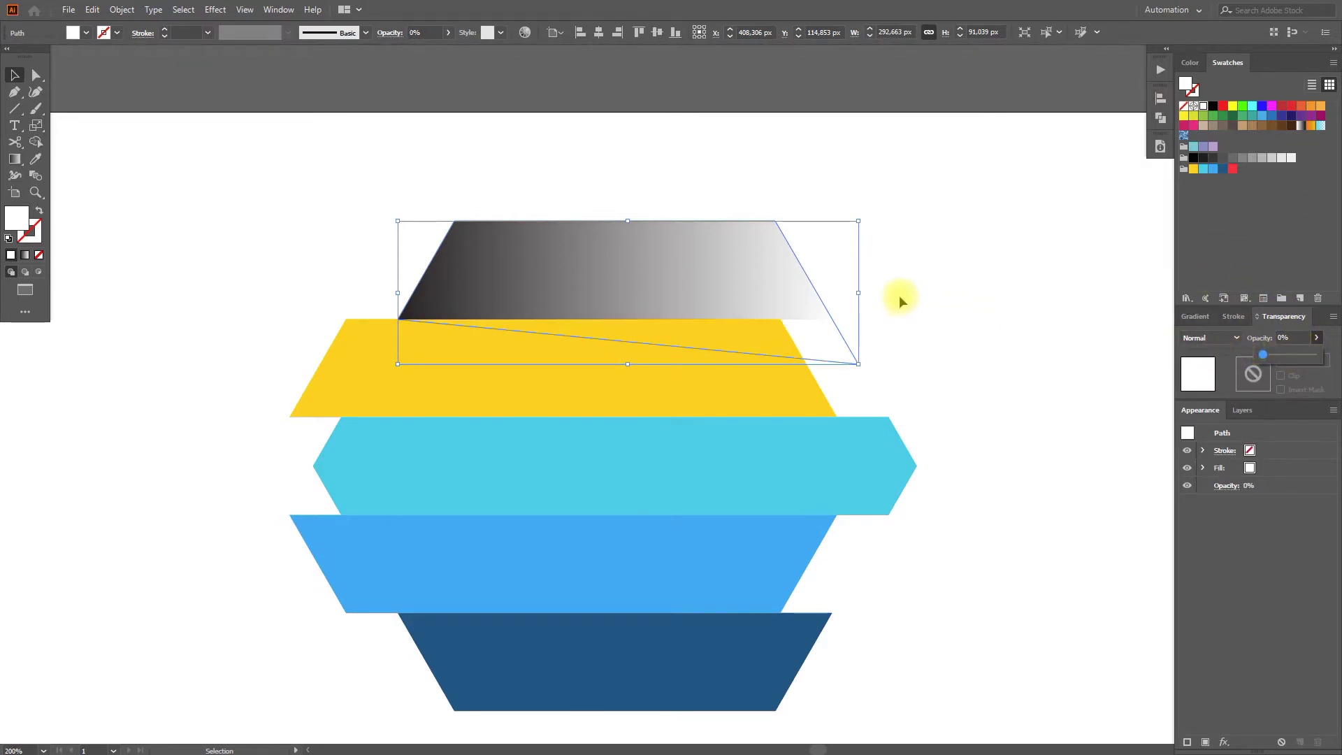
# - Make a blend between the gradient band and the transparent white shape behind it
pyautogui.click(734, 254)
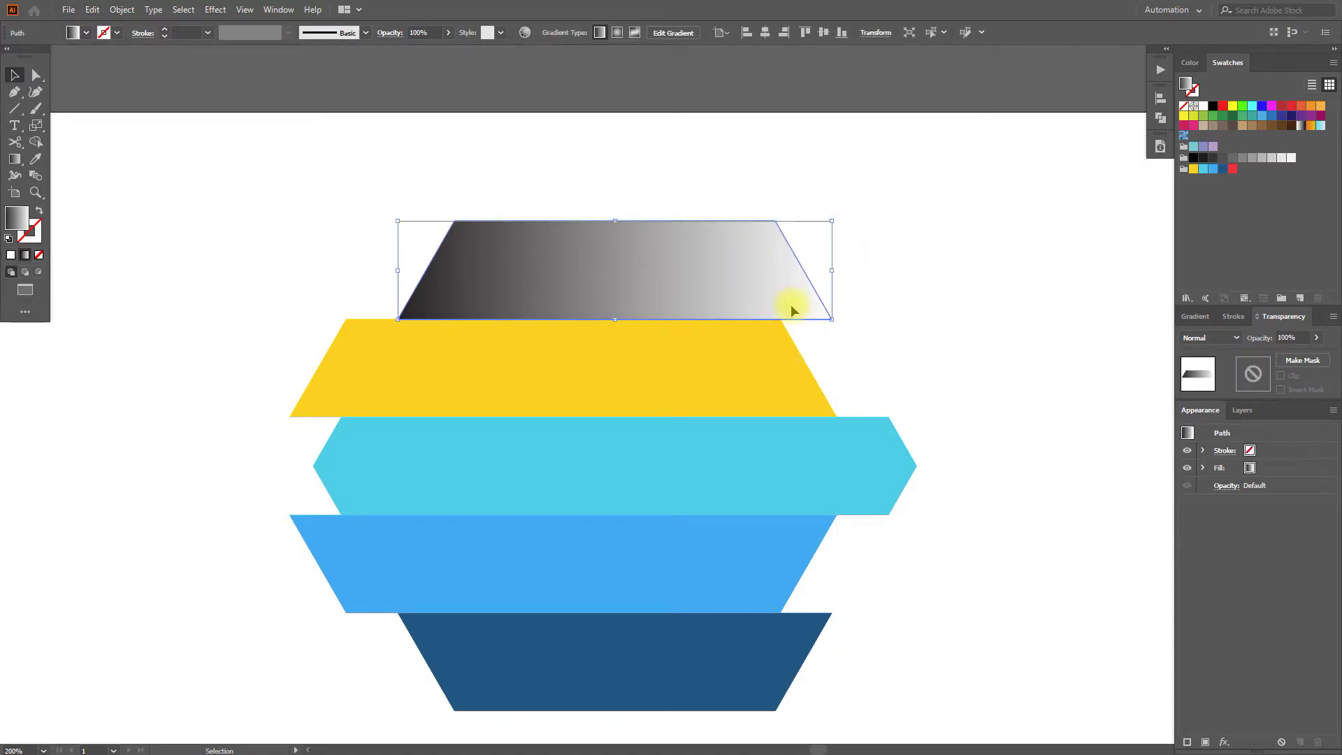
pyautogui.keyDown('shift'); pyautogui.click(832, 360); pyautogui.keyUp('shift')
pyautogui.click(121, 9)
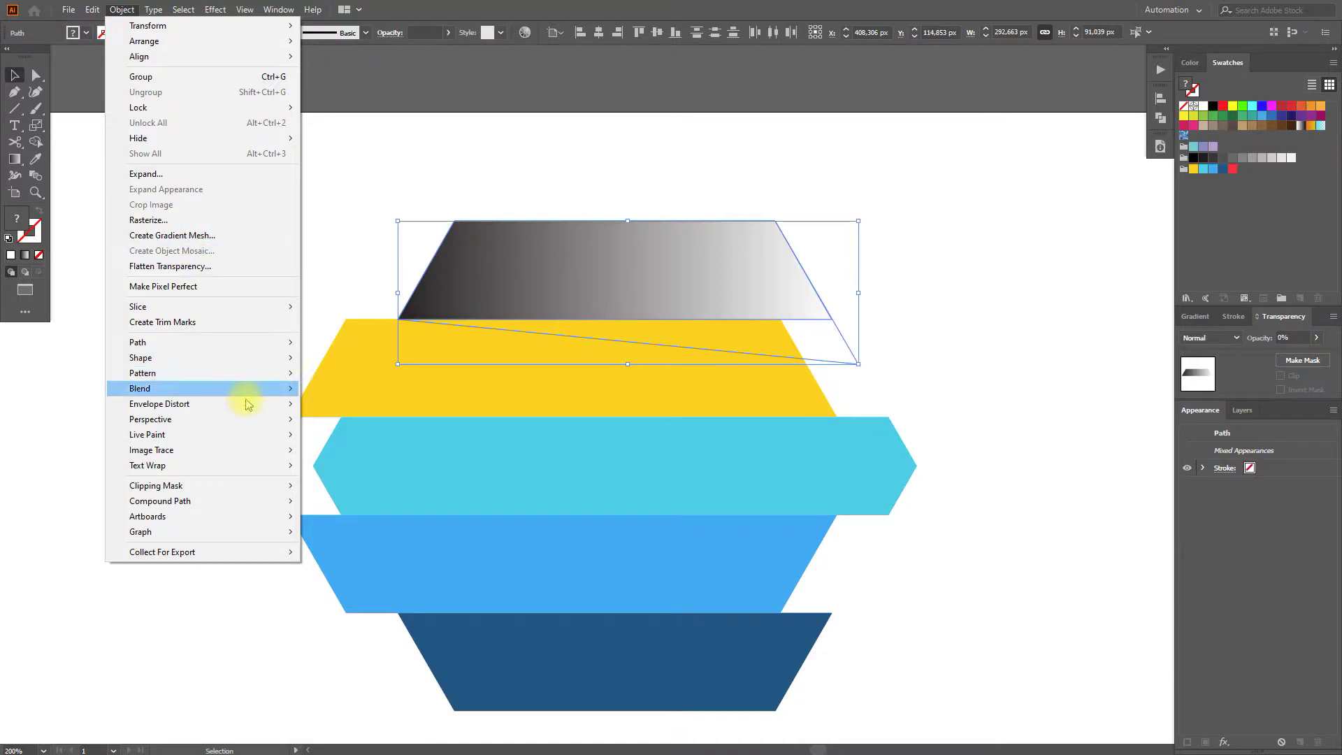
pyautogui.moveTo(250, 396)
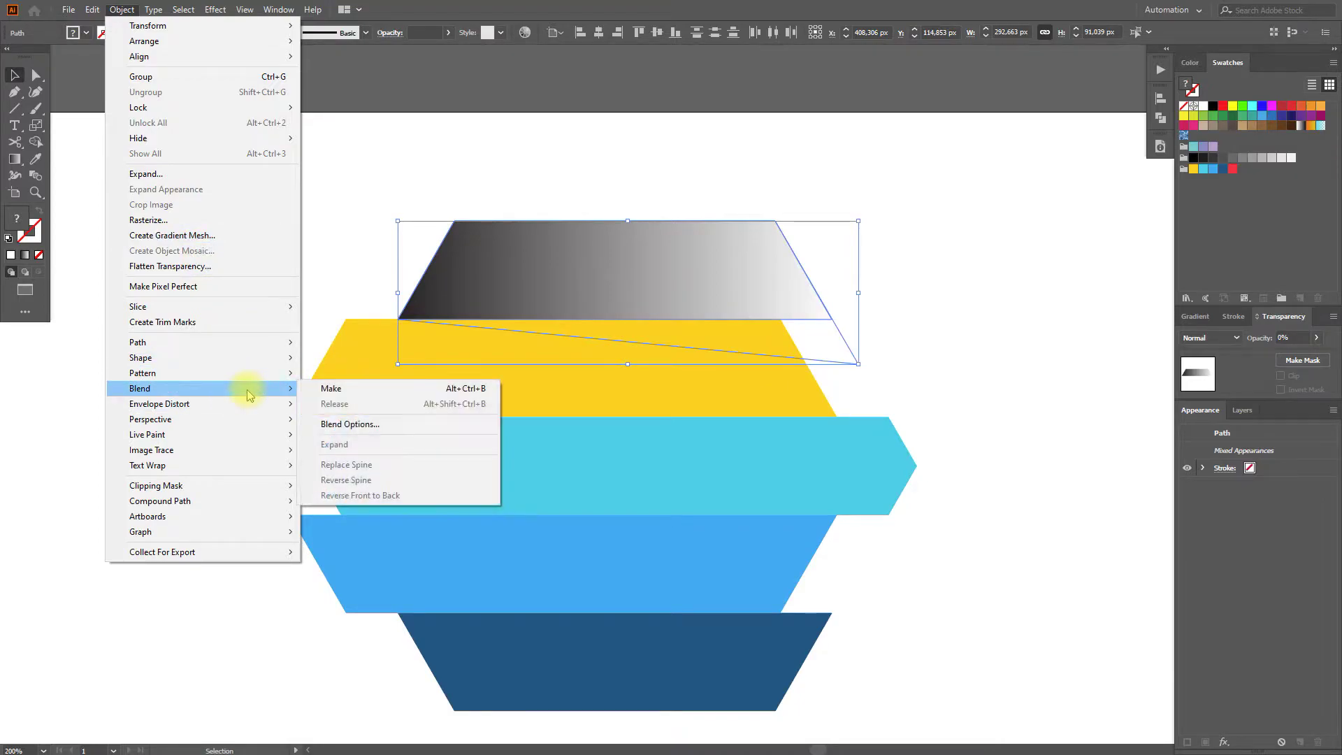
pyautogui.click(312, 389)
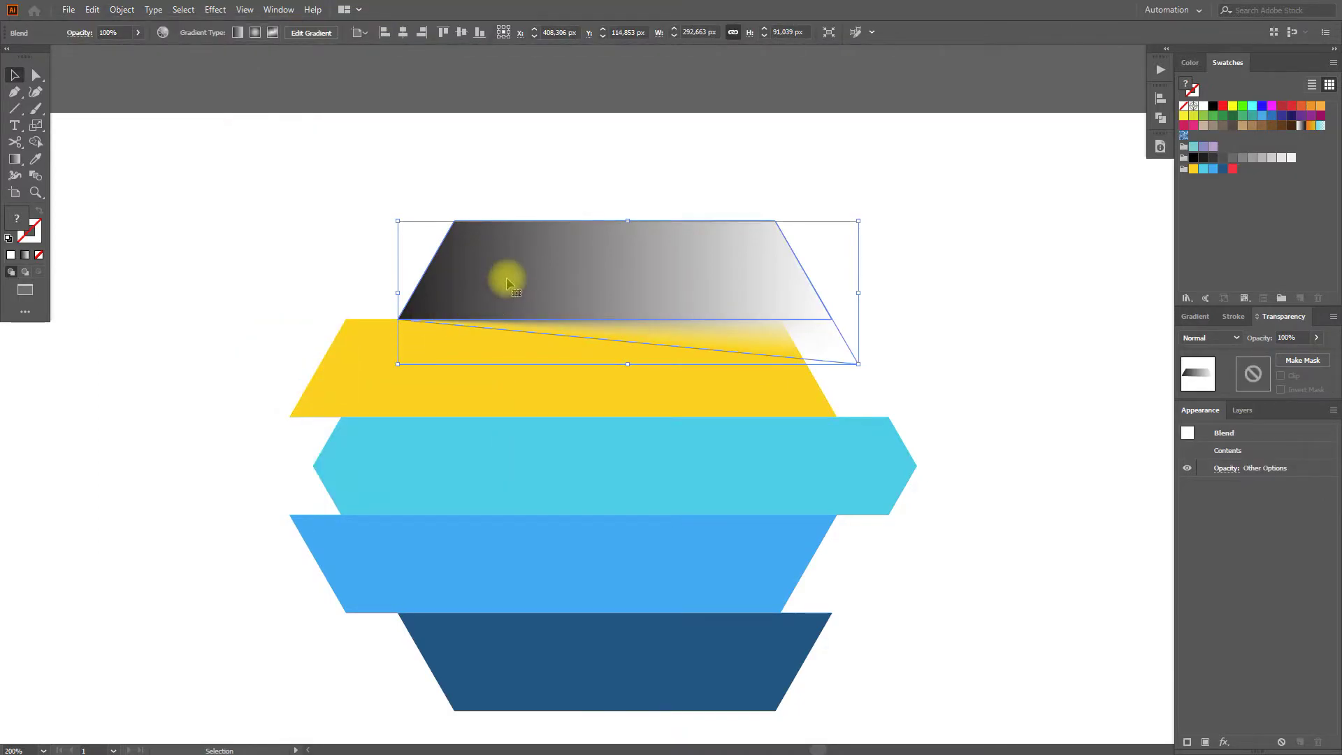
# - Set the blend spacing to 30 specified steps
pyautogui.press('w')
pyautogui.press('Return')
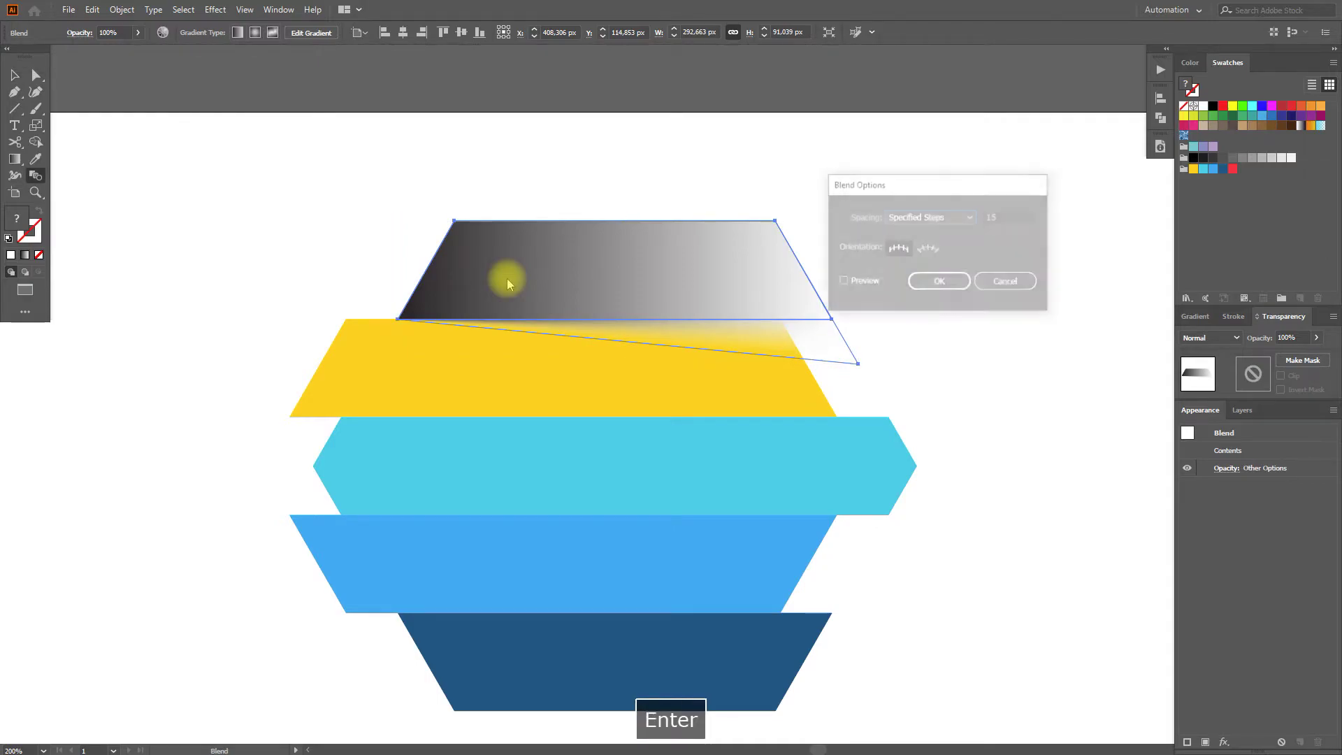
pyautogui.click(1011, 217)
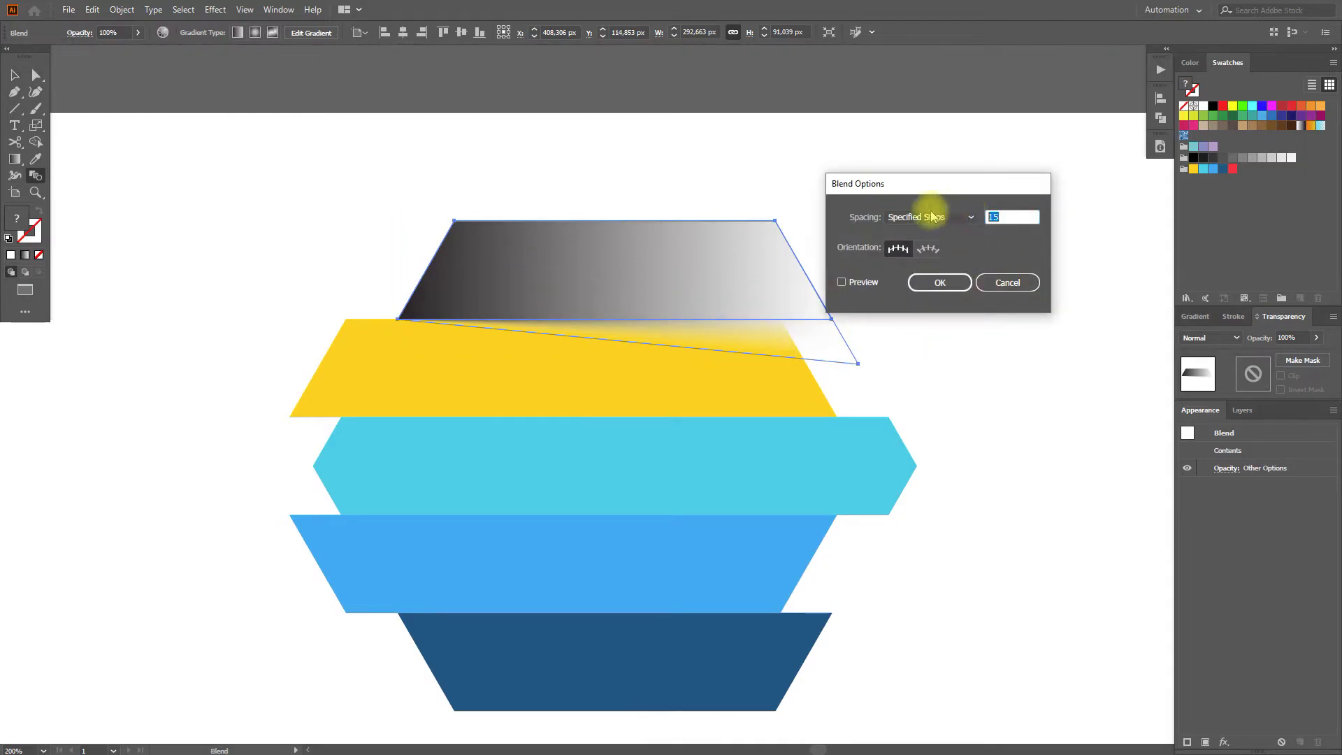
pyautogui.write('30')
pyautogui.click(845, 282)
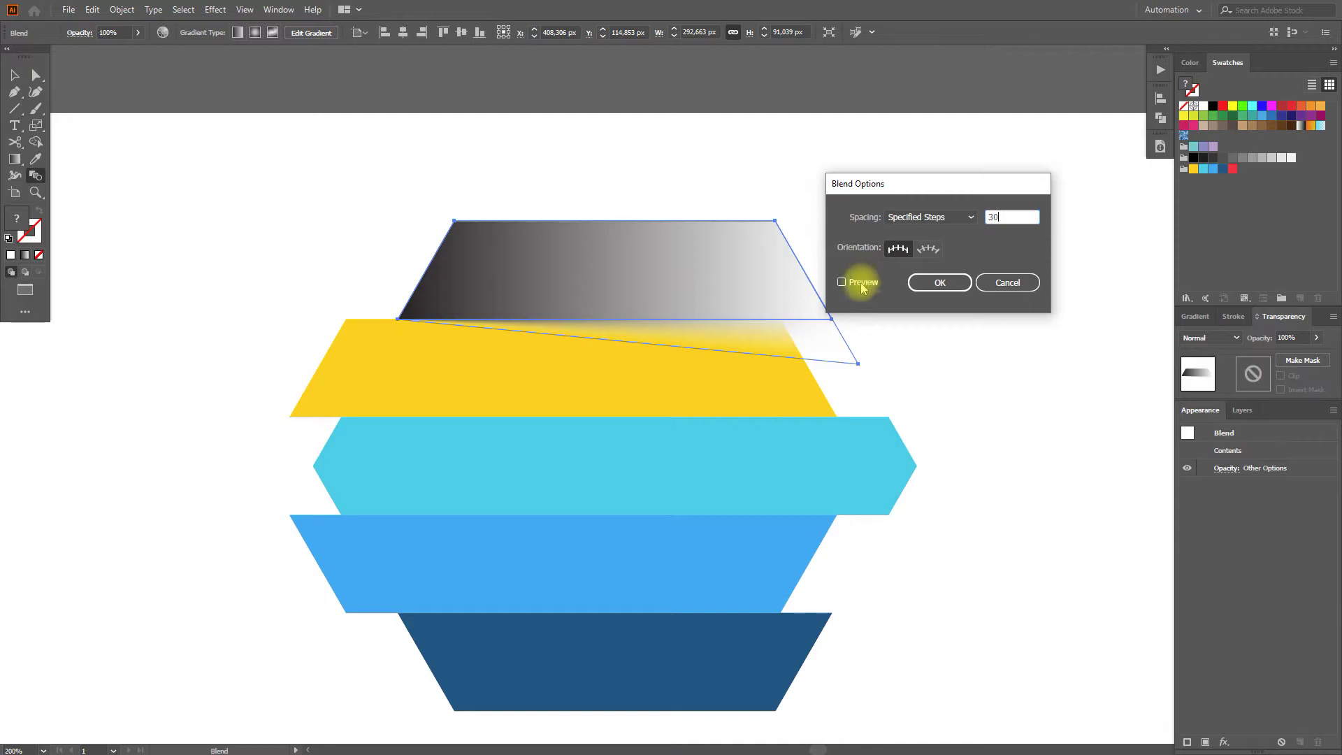
pyautogui.click(937, 282)
# - Set the blending mode of the shadow blend to Multiply
pyautogui.click(14, 75)
pyautogui.click(420, 240)
pyautogui.click(756, 290)
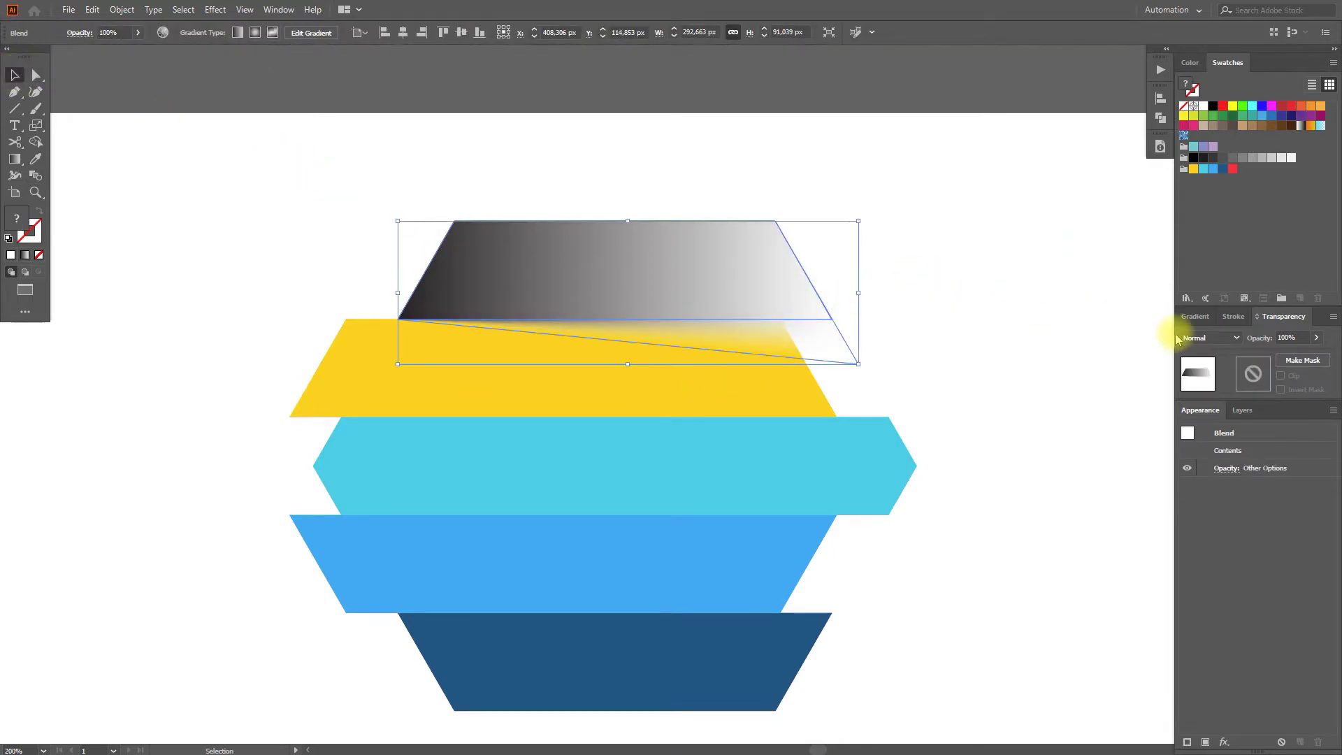
pyautogui.click(1194, 338)
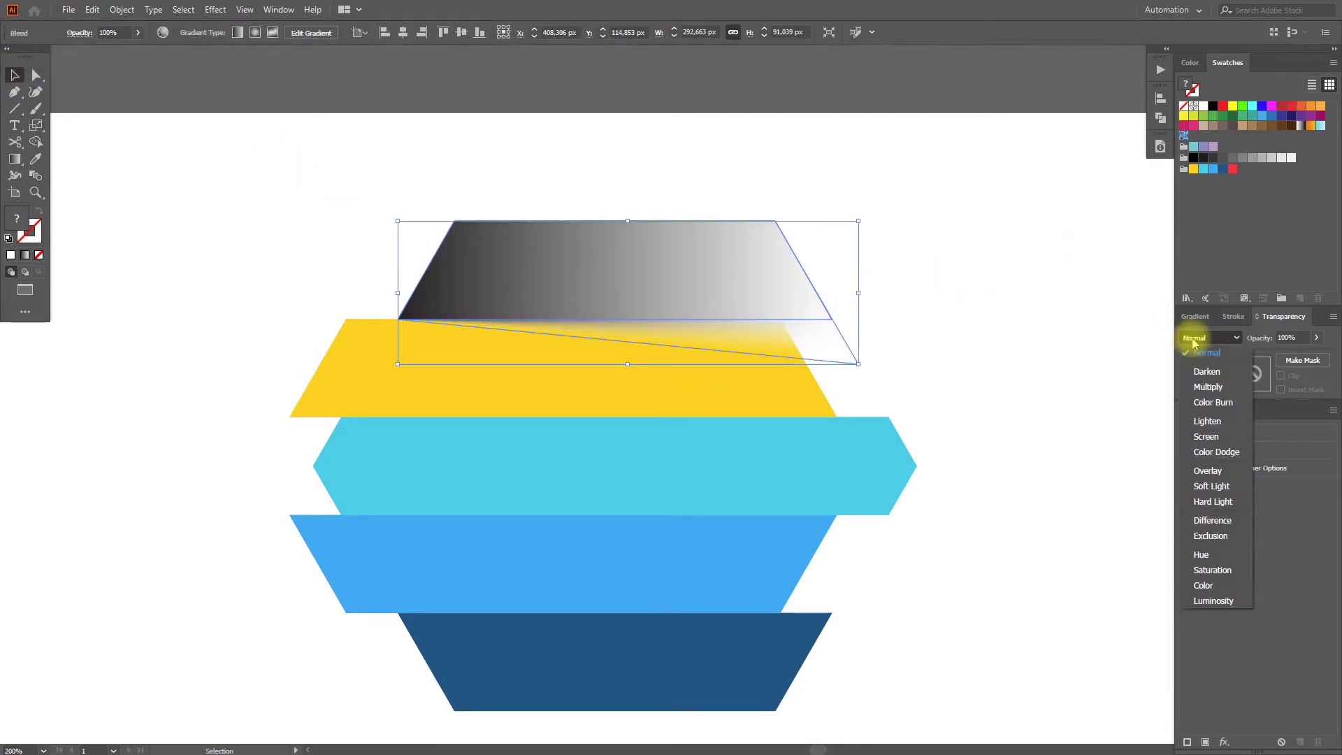
pyautogui.click(1206, 388)
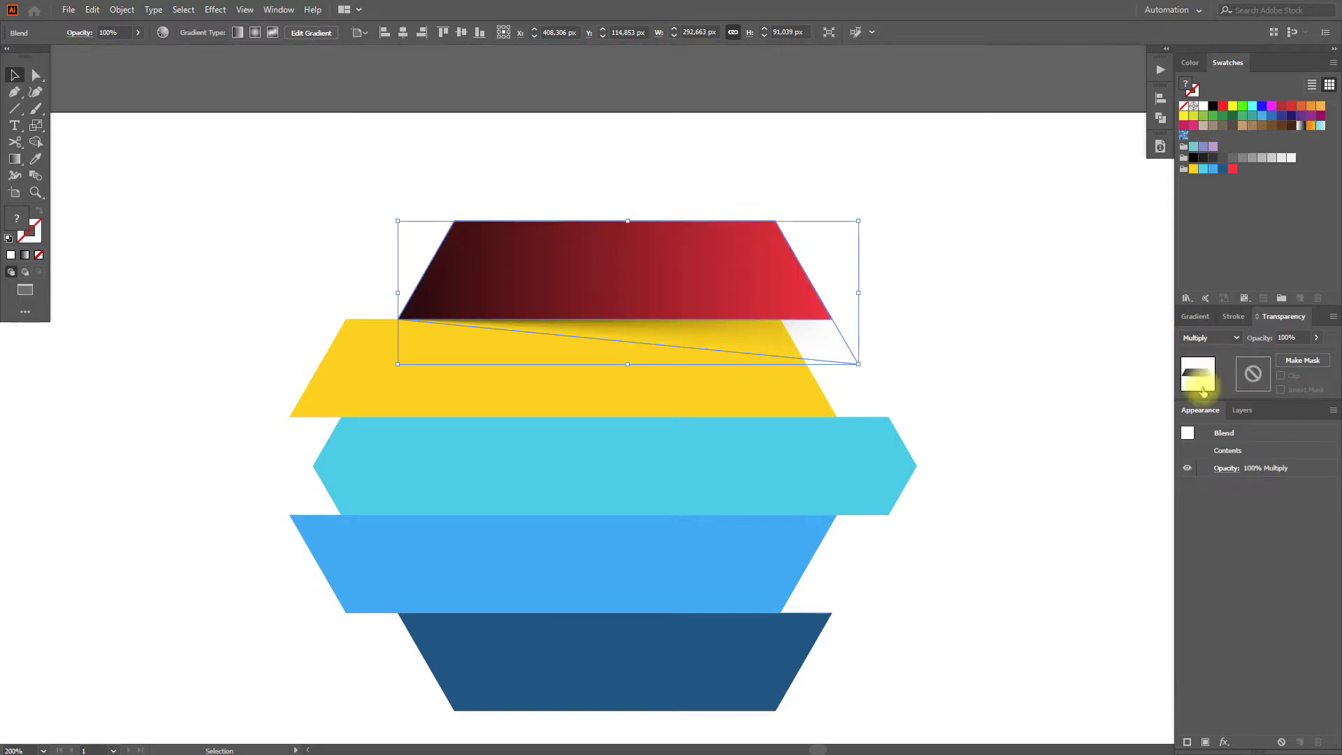
pyautogui.click(962, 316)
# - Copy the yellow band, paste the duplicate in front of the shadow blend and select it
pyautogui.click(384, 343)
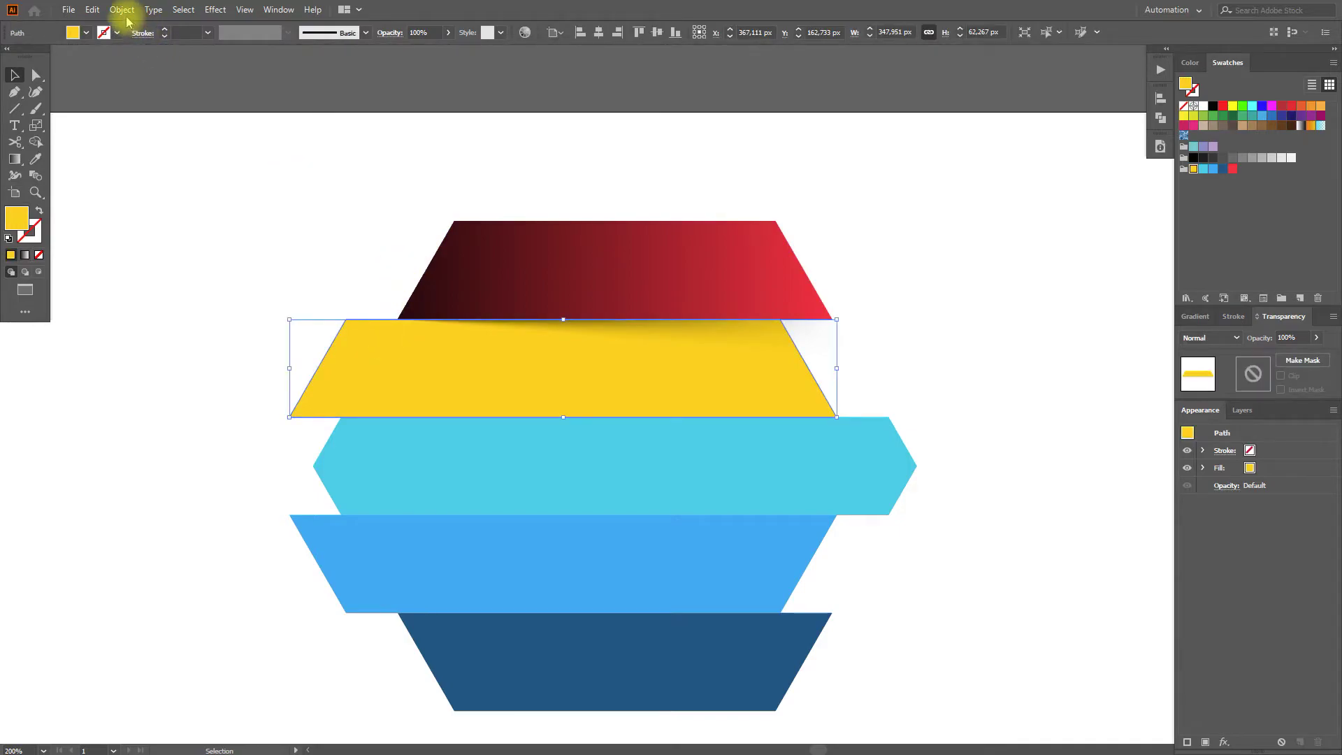
pyautogui.click(93, 10)
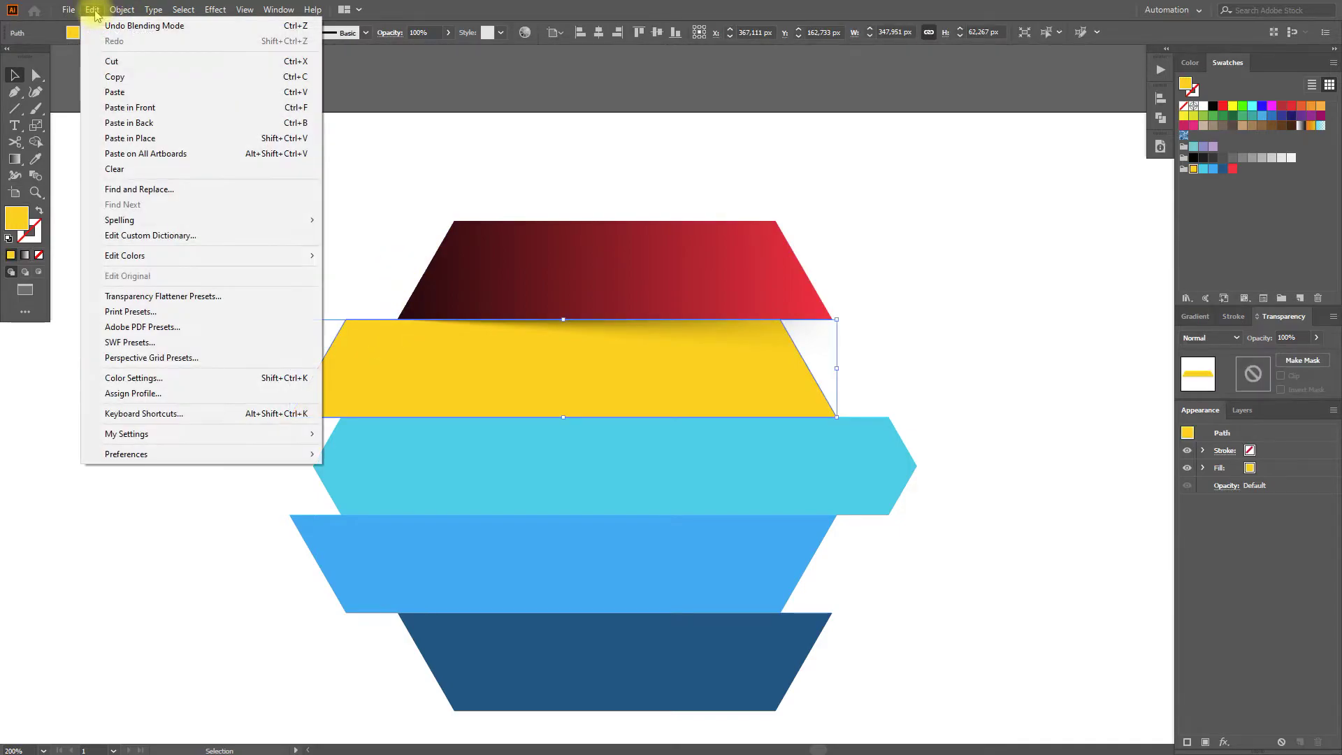
pyautogui.click(105, 73)
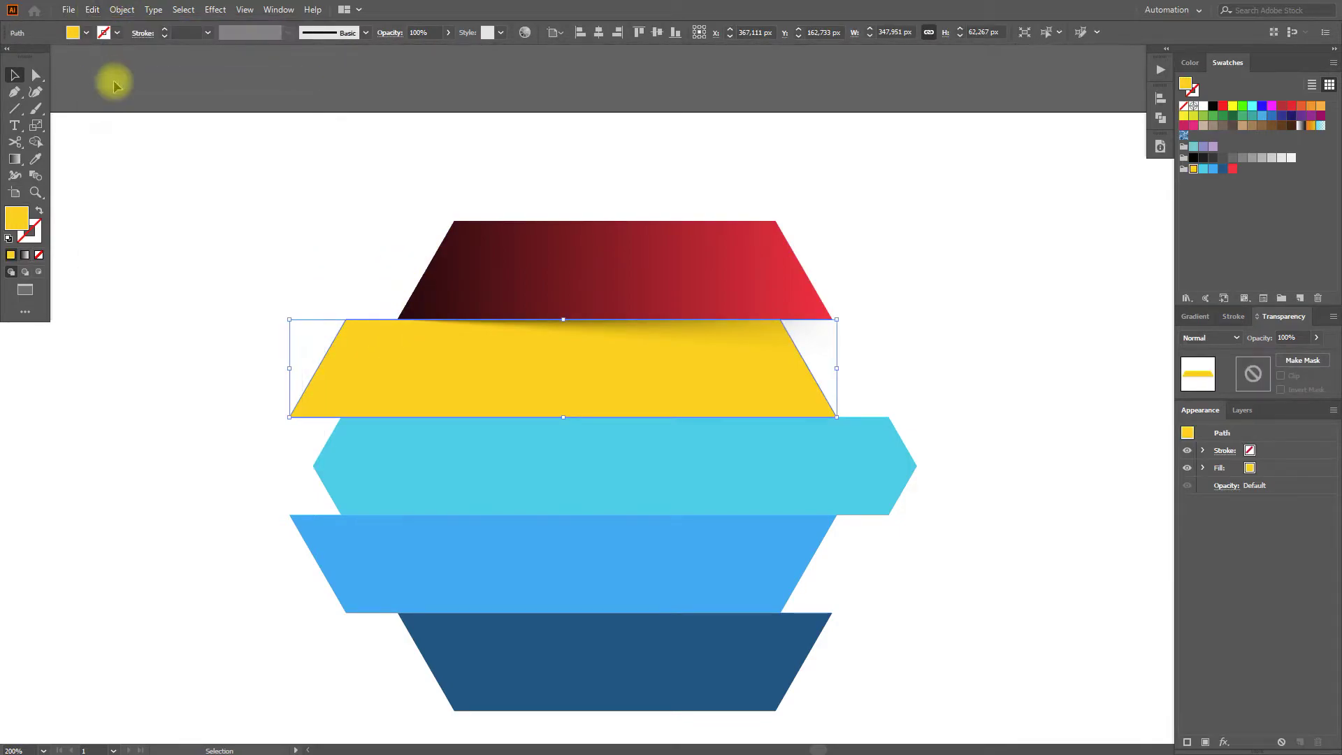
pyautogui.click(296, 257)
pyautogui.click(538, 263)
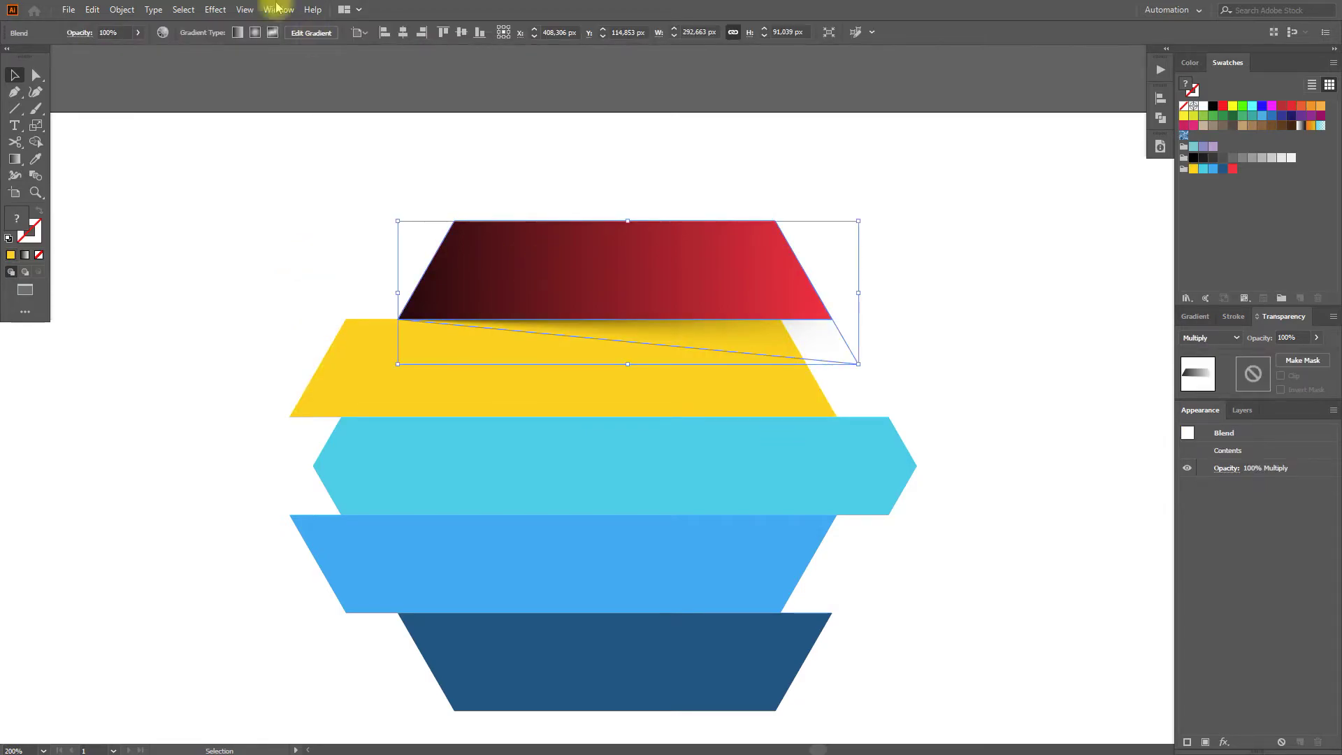
pyautogui.click(93, 11)
pyautogui.click(150, 108)
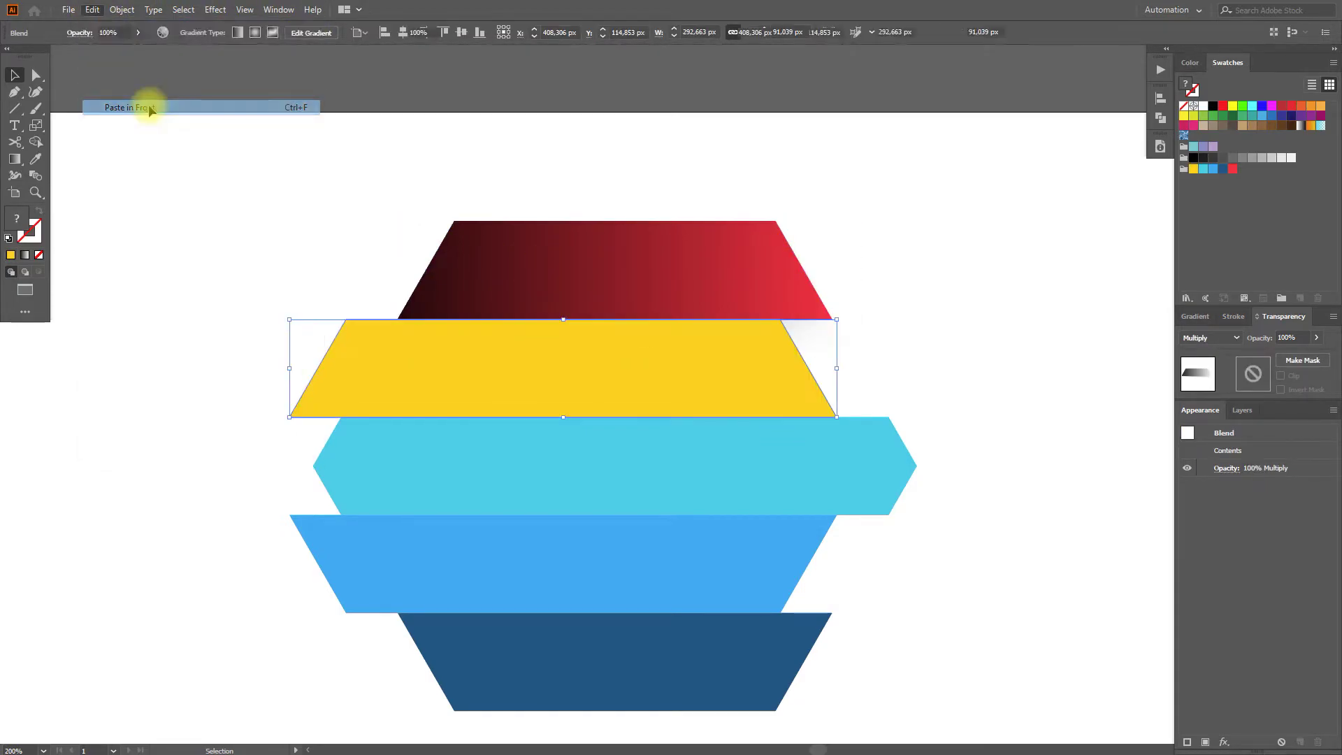
pyautogui.click(212, 165)
pyautogui.click(383, 331)
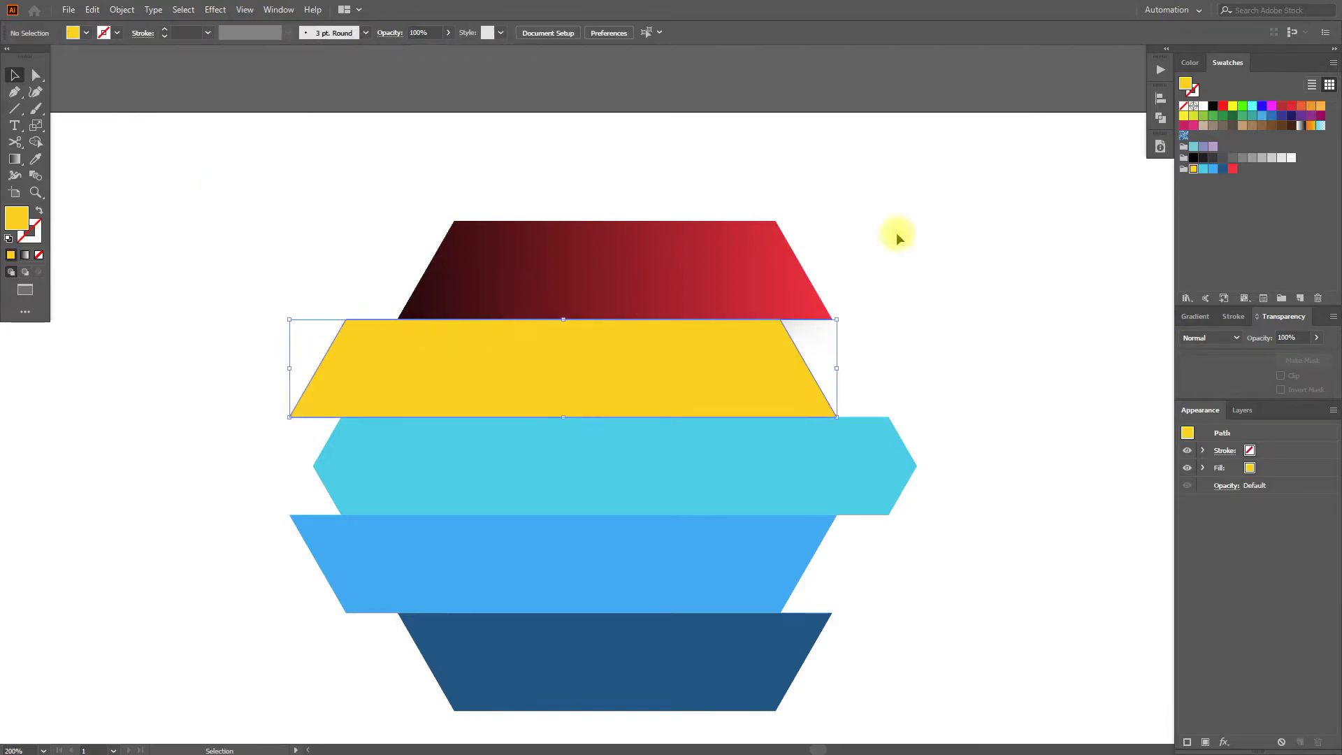
# - Fill the duplicate yellow band with light grey and make it a clipping mask for the red band's shadow blend
pyautogui.click(1283, 158)
pyautogui.click(961, 182)
pyautogui.click(401, 362)
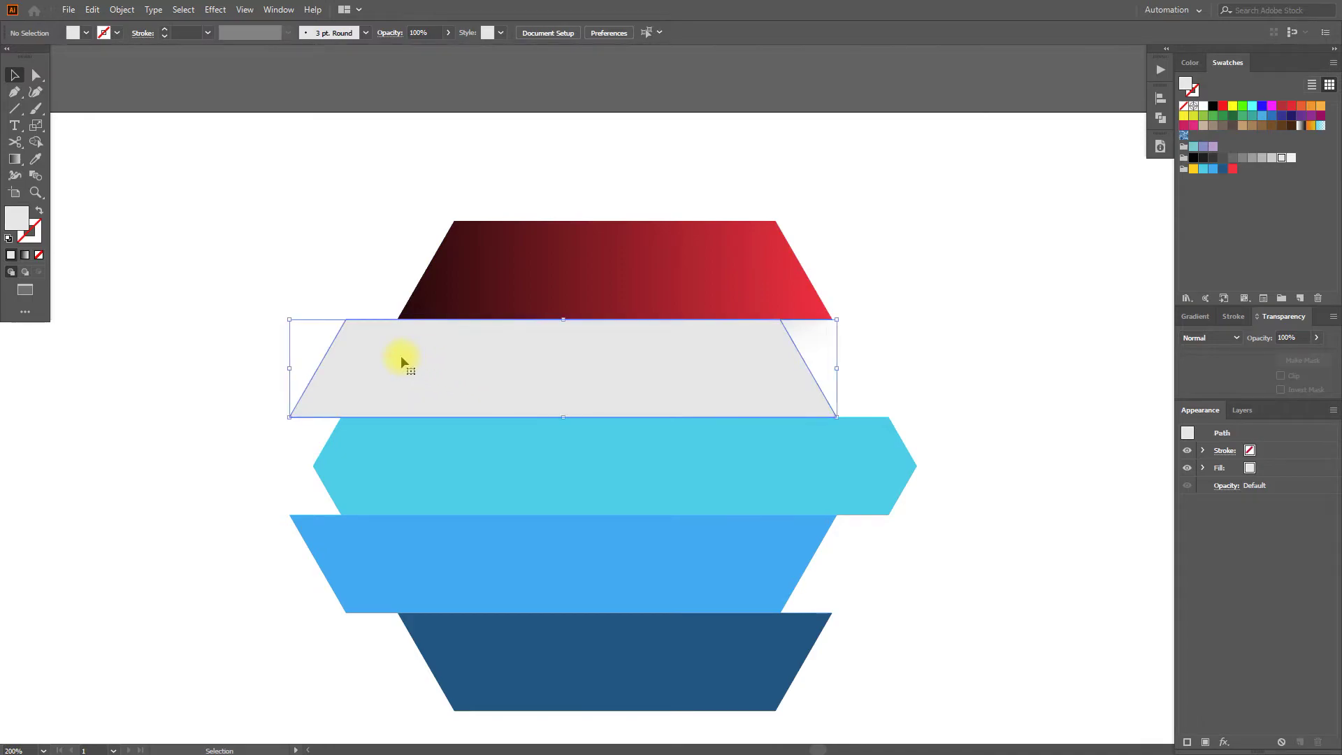
pyautogui.keyDown('shift'); pyautogui.click(449, 285); pyautogui.keyUp('shift')
pyautogui.click(122, 10)
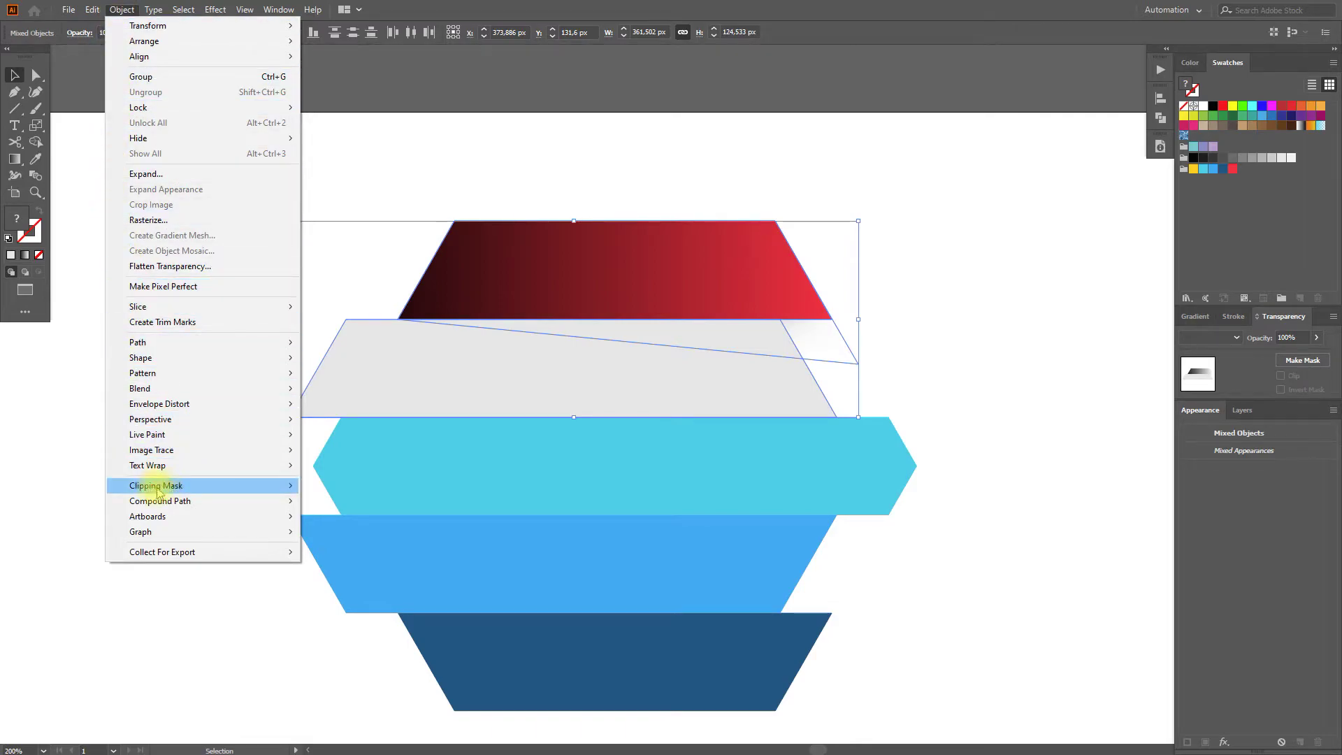
pyautogui.moveTo(172, 486)
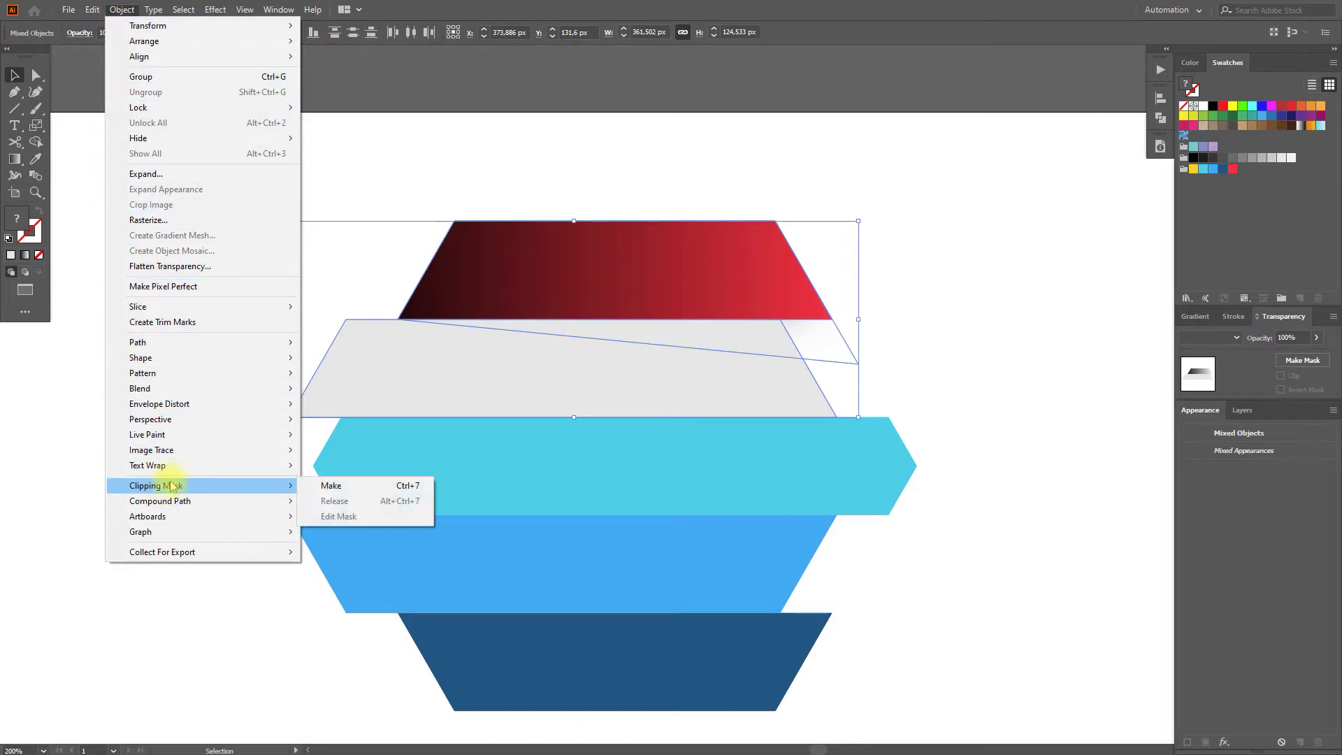
pyautogui.click(372, 495)
pyautogui.click(937, 213)
# - Try moving the red band and the clipped shadow away to check the layering, and undo each move
pyautogui.moveTo(697, 266); pyautogui.dragTo(789, 187)
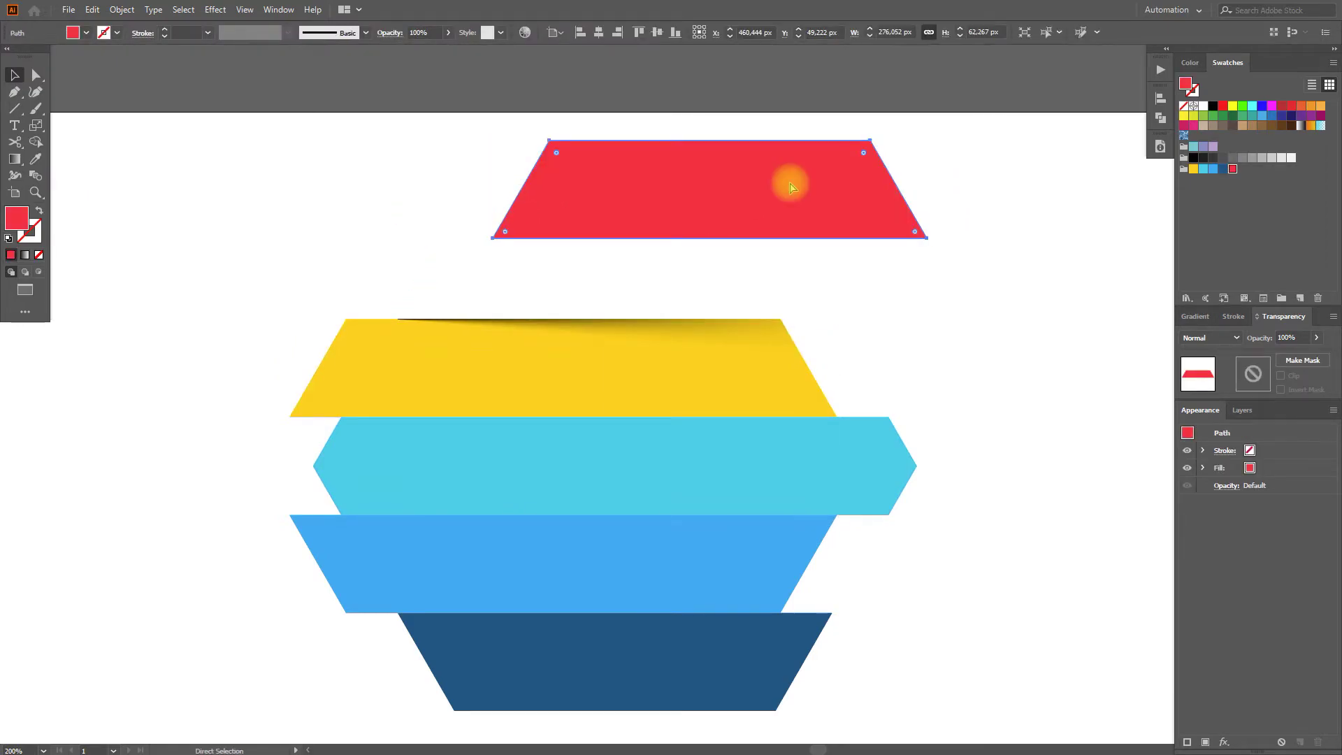
pyautogui.hotkey('ctrl', 'z')
pyautogui.click(788, 180)
pyautogui.moveTo(702, 343); pyautogui.dragTo(719, 424)
pyautogui.hotkey('ctrl', 'z')
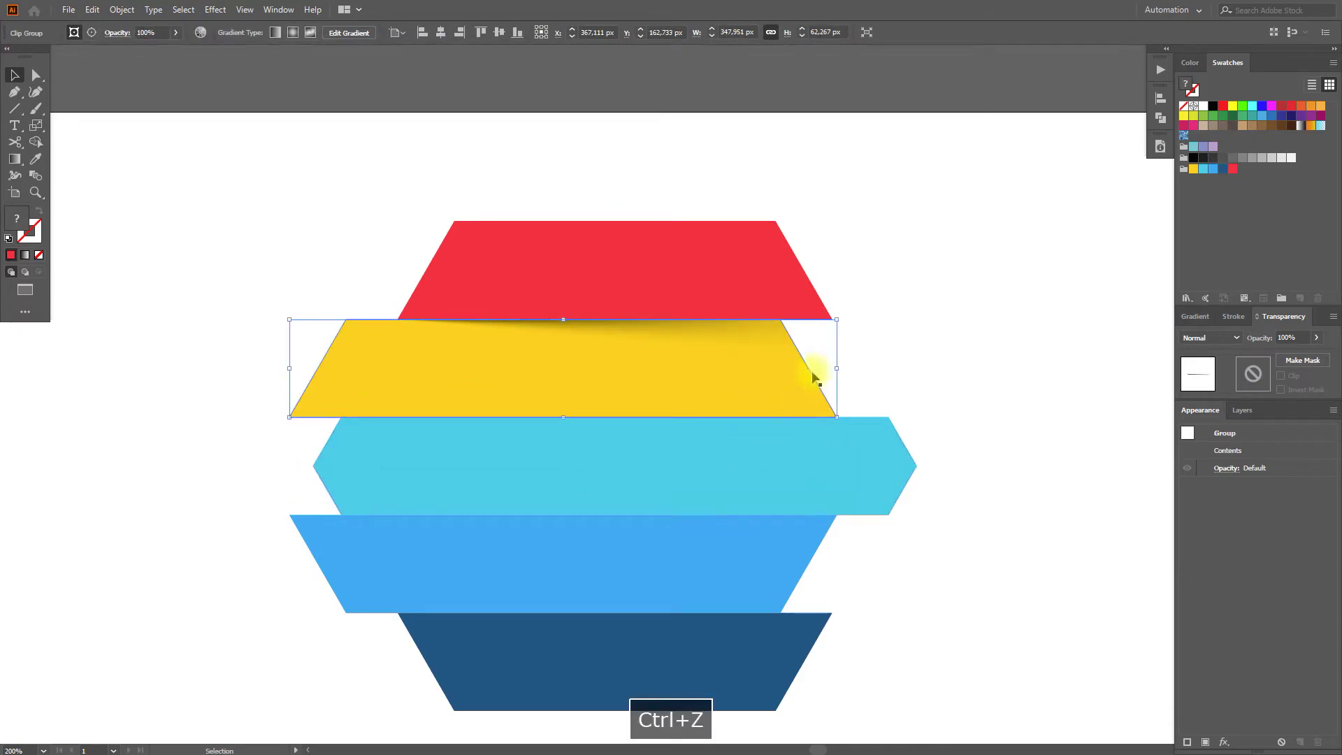
pyautogui.click(867, 311)
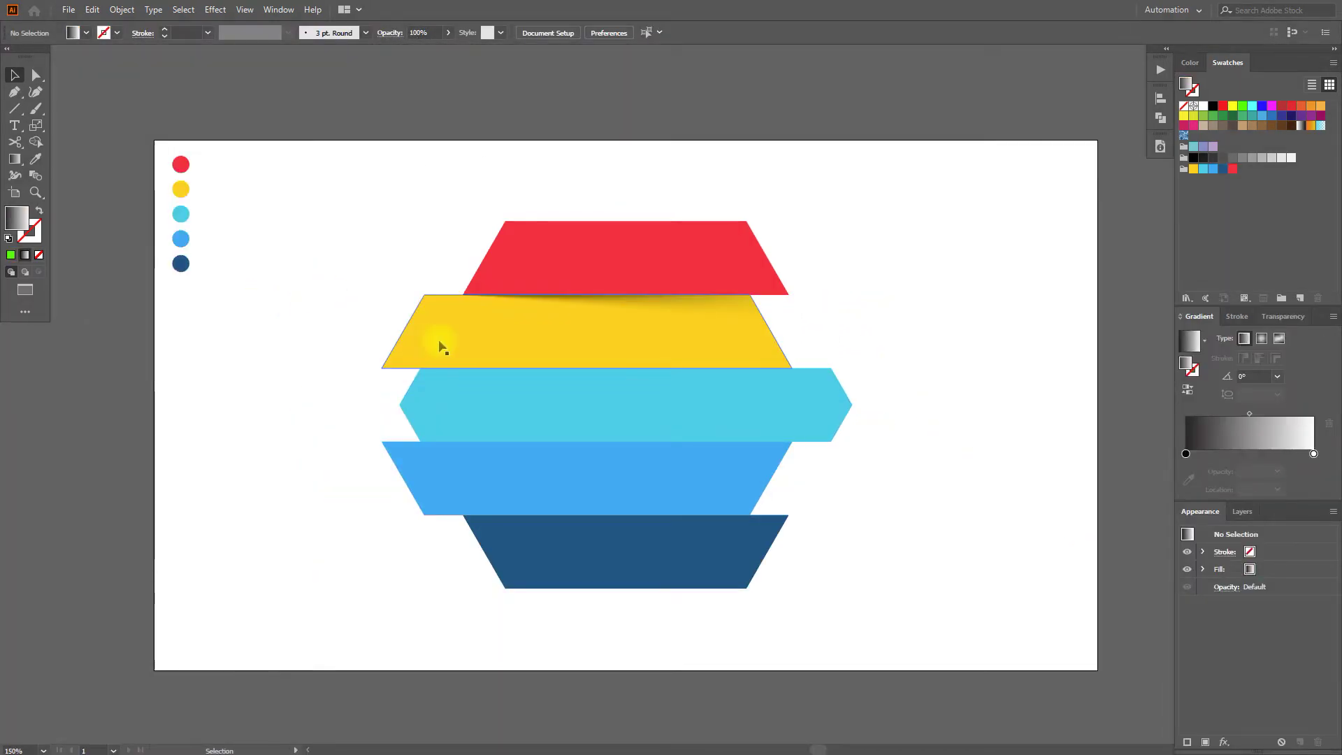
# - Duplicate the yellow band in place and fill the duplicate with the reversed linear gradient running from white to black
pyautogui.click(441, 344)
pyautogui.click(92, 10)
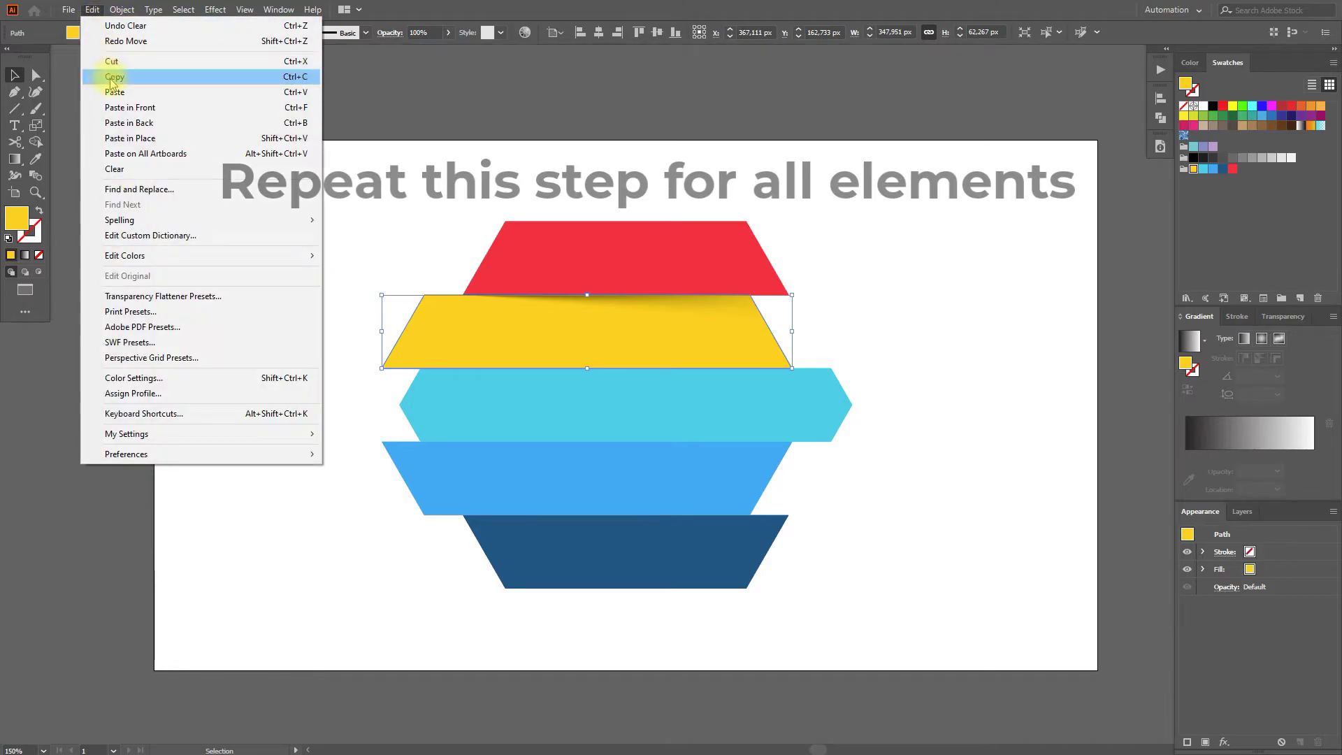
pyautogui.click(110, 82)
pyautogui.hotkey('ctrl', 'z')
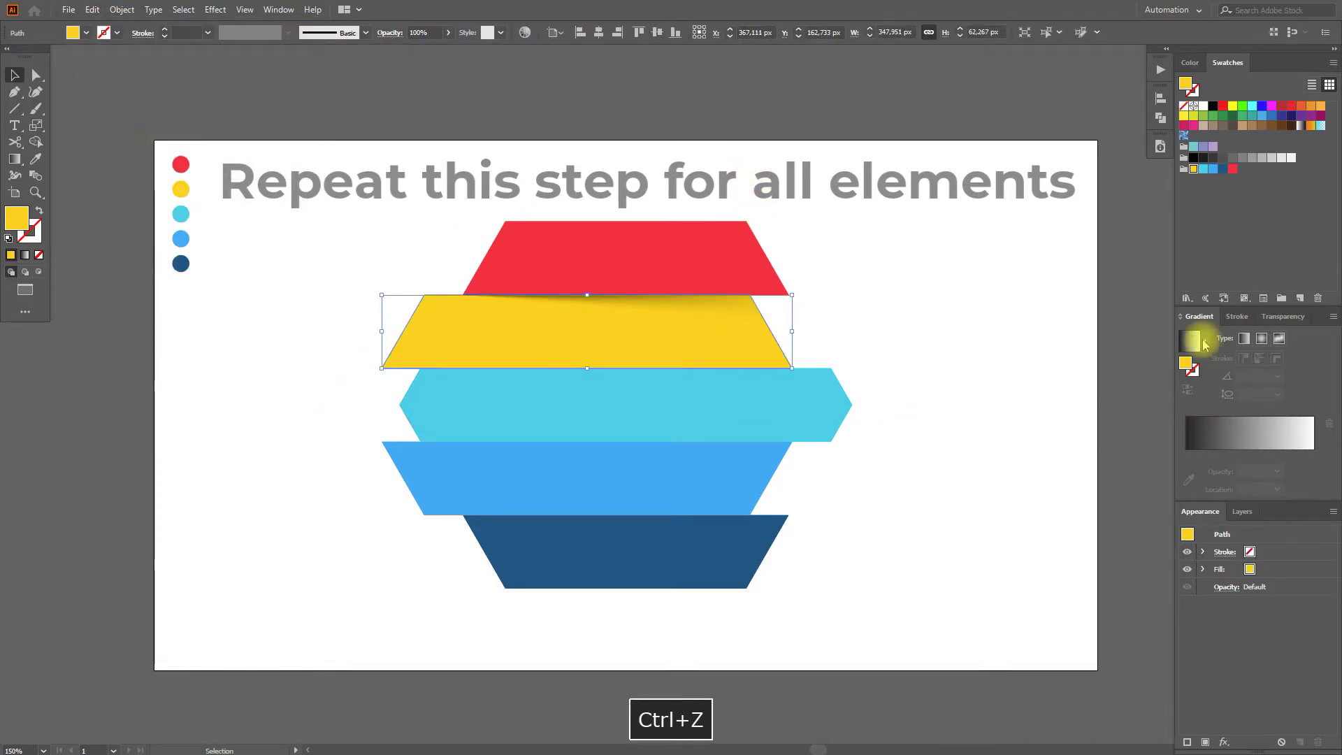
pyautogui.click(1188, 340)
pyautogui.click(1187, 389)
# - Copy the white-to-black gradient band, paste it in front and fill the duplicate with bright green
pyautogui.click(92, 9)
pyautogui.click(115, 77)
pyautogui.click(93, 9)
pyautogui.click(126, 108)
pyautogui.click(1241, 106)
# - Move the green duplicate's lower-left corner point down and outward, extending its slanted side past the band
pyautogui.scroll(2, 359, 357)
pyautogui.press('a')
pyautogui.moveTo(403, 378); pyautogui.dragTo(362, 443)
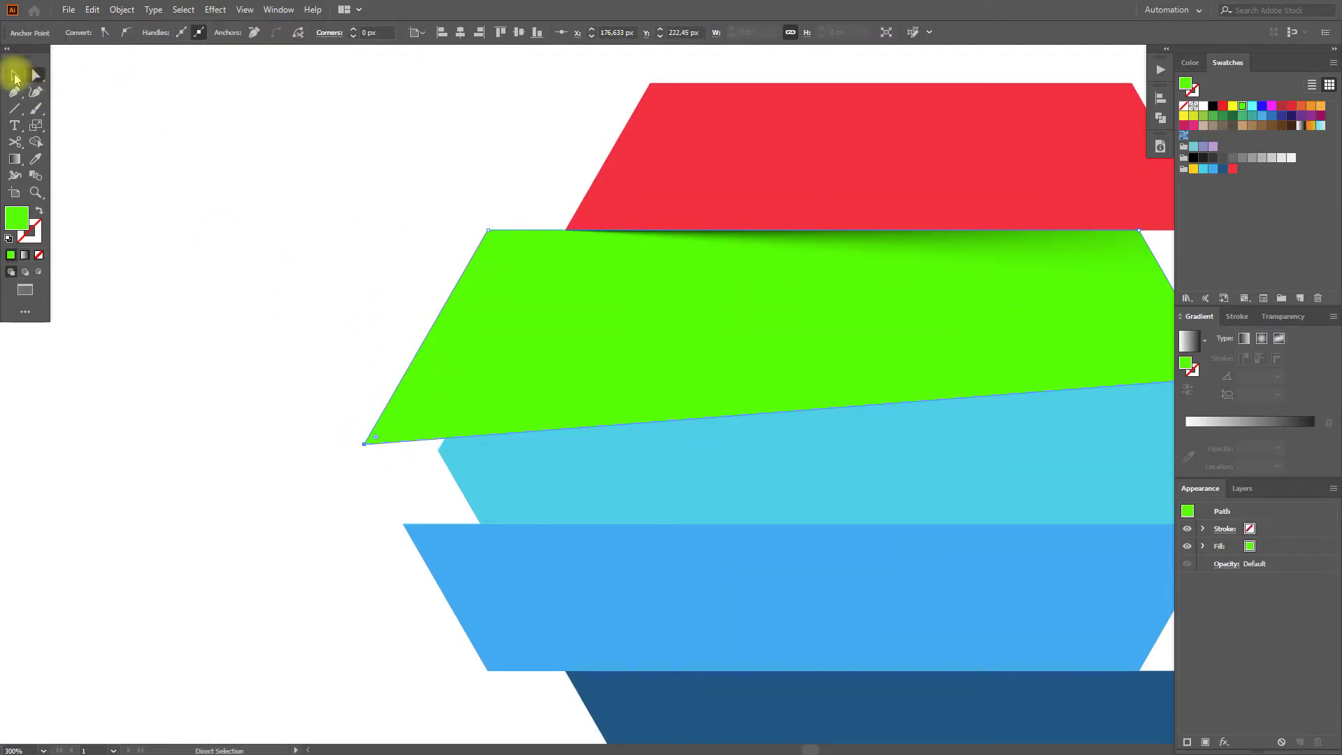
pyautogui.click(14, 75)
pyautogui.click(285, 380)
# - Cut the extended green shape and paste it behind the white-to-black gradient band
pyautogui.scroll(-1, 285, 379)
pyautogui.click(439, 382)
pyautogui.click(92, 9)
pyautogui.click(105, 60)
pyautogui.click(419, 339)
pyautogui.click(92, 9)
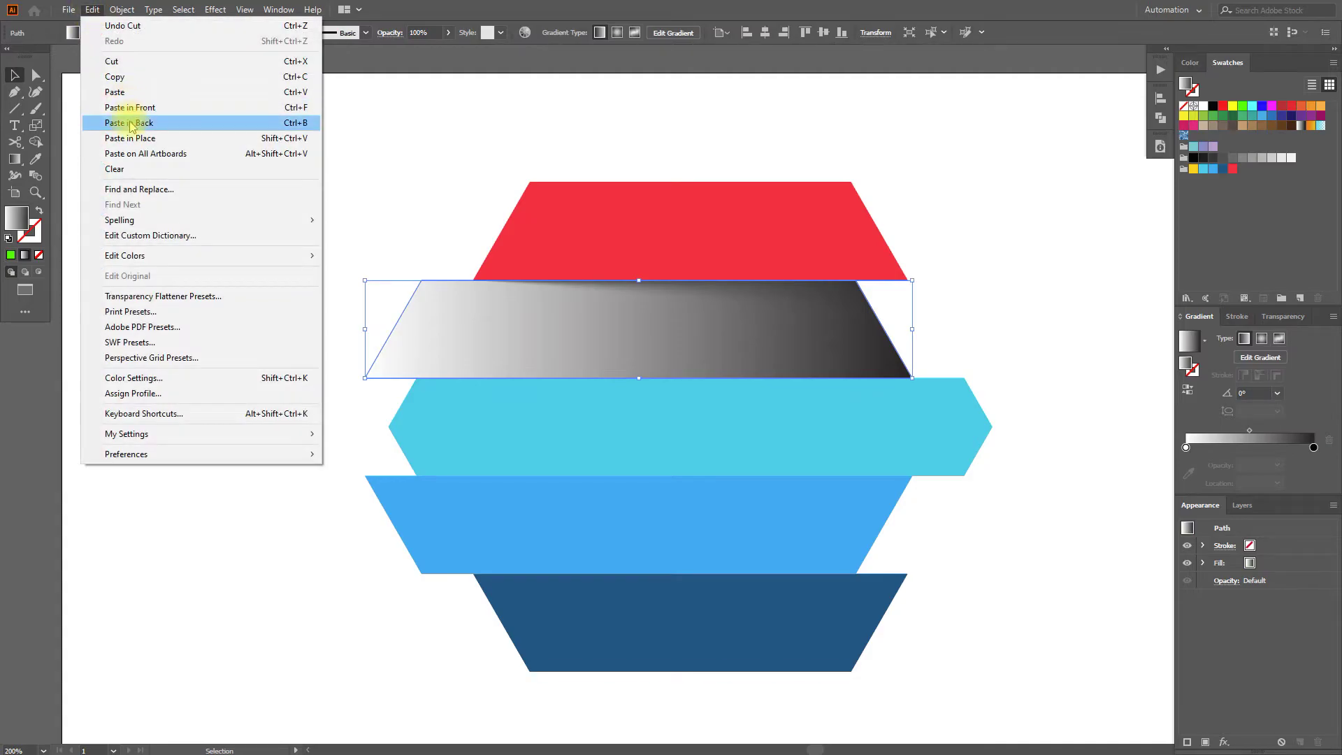
pyautogui.click(126, 120)
# - Fill the extended shape behind the gradient band with white and set its opacity to 0%
pyautogui.click(1203, 106)
pyautogui.click(1291, 315)
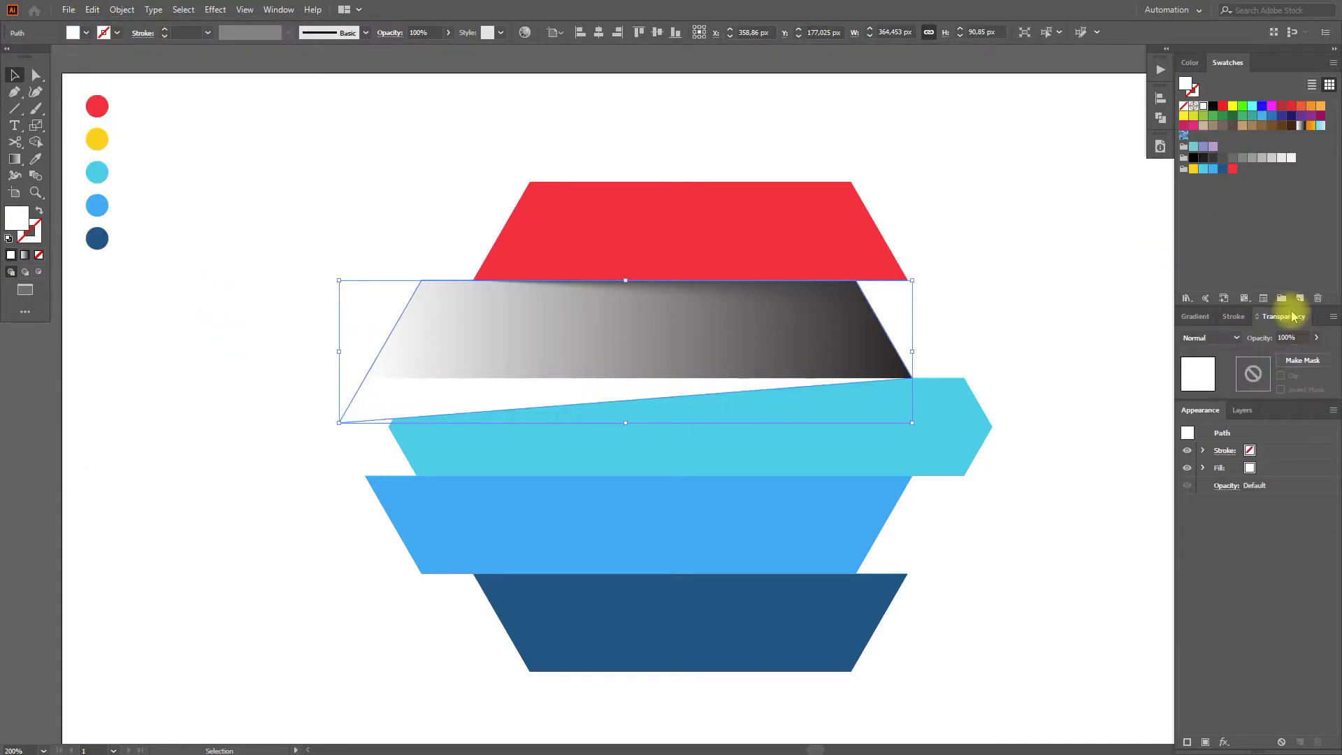
# - Blend the gradient band with the transparent shape behind it and set the blend's blending mode to Multiply
pyautogui.keyDown('shift'); pyautogui.click(377, 396); pyautogui.keyUp('shift')
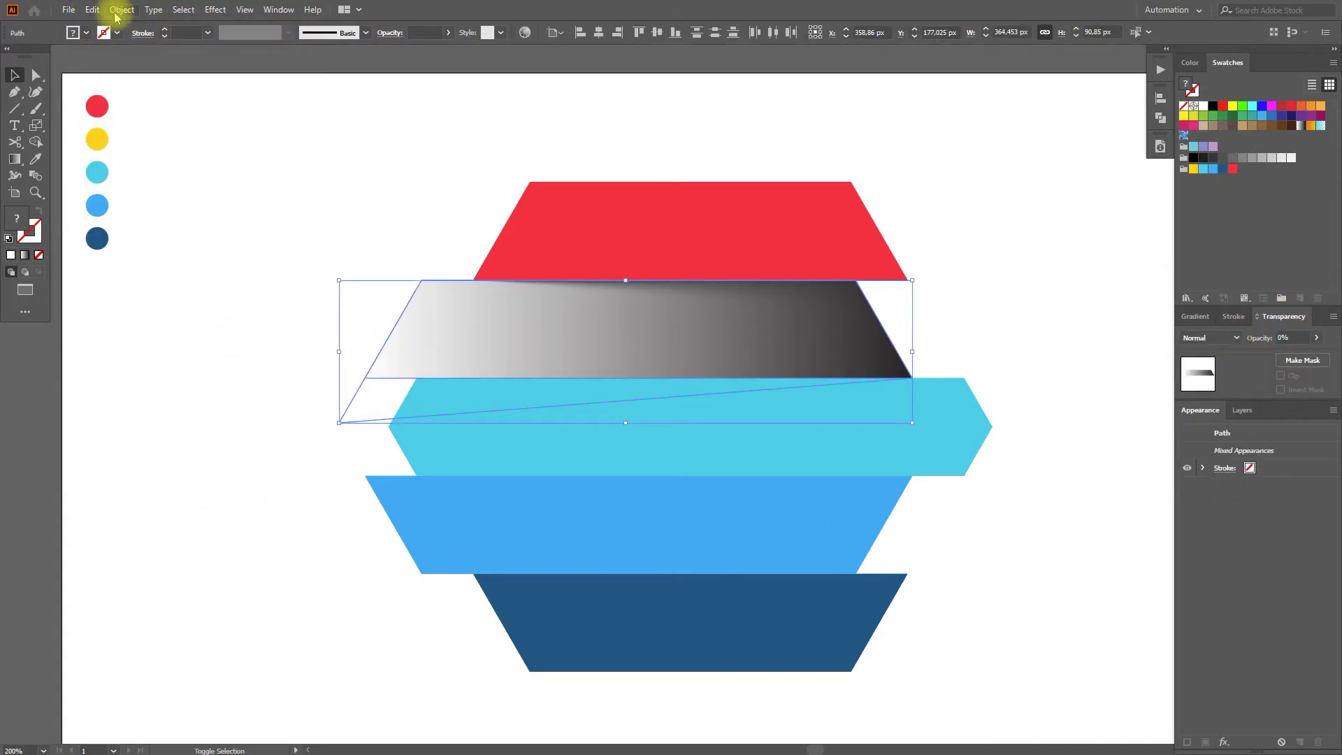
pyautogui.click(115, 10)
pyautogui.moveTo(280, 393)
pyautogui.click(354, 380)
pyautogui.click(1188, 338)
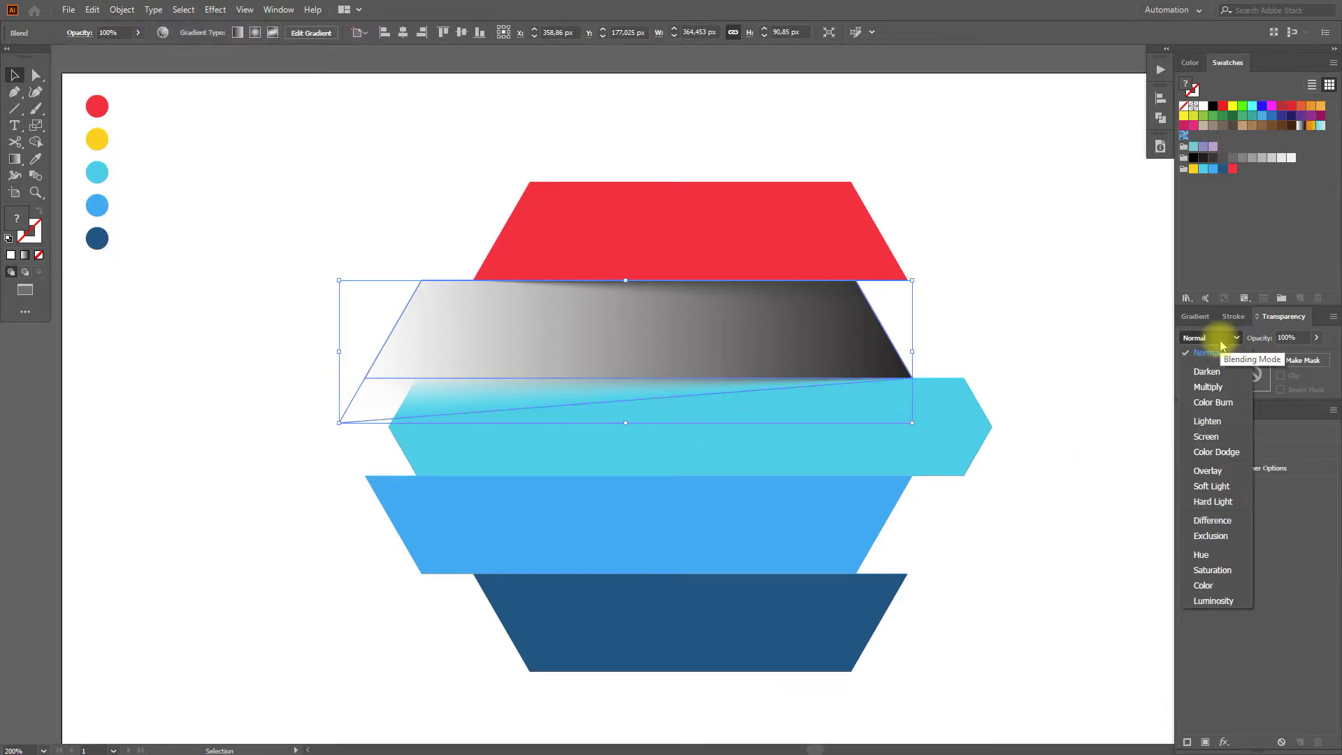
pyautogui.click(1216, 389)
pyautogui.click(1020, 329)
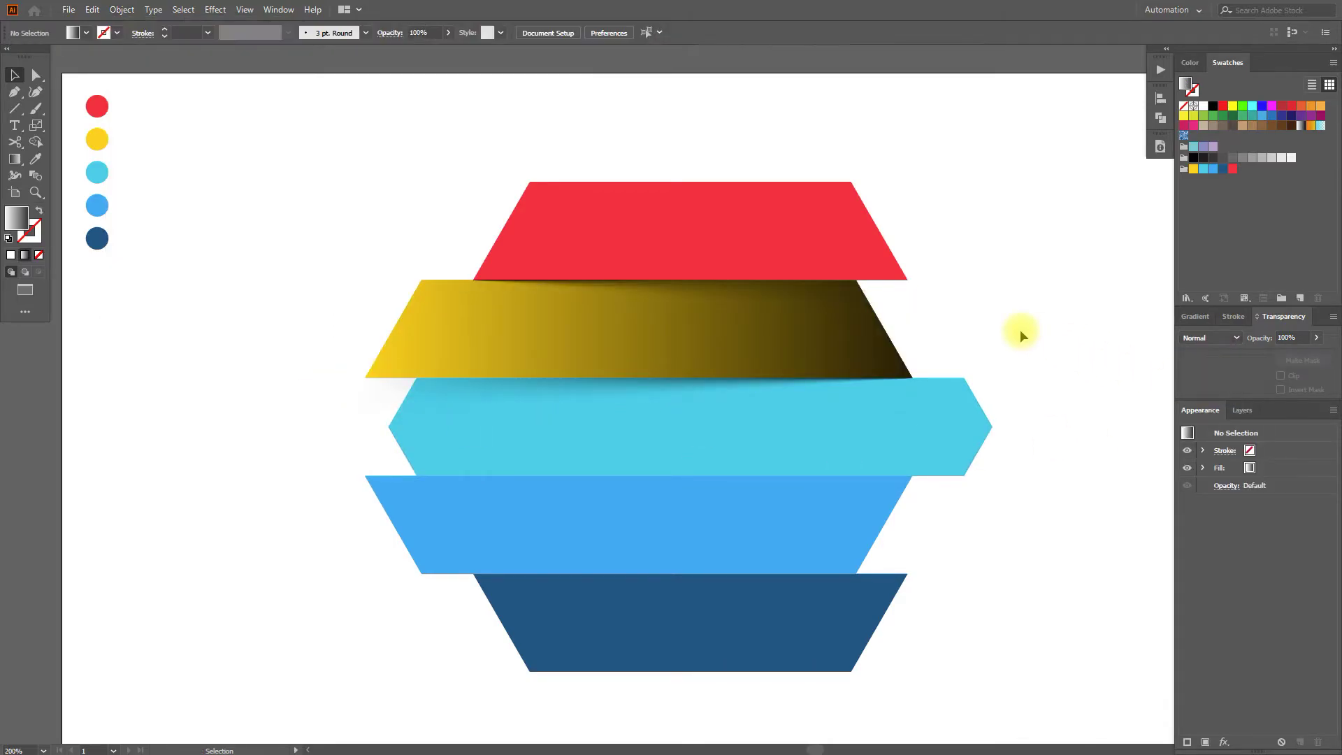
# - Copy the cyan band and paste the duplicate in front of the yellow band's shadow blend
pyautogui.click(975, 434)
pyautogui.click(434, 350)
pyautogui.click(92, 10)
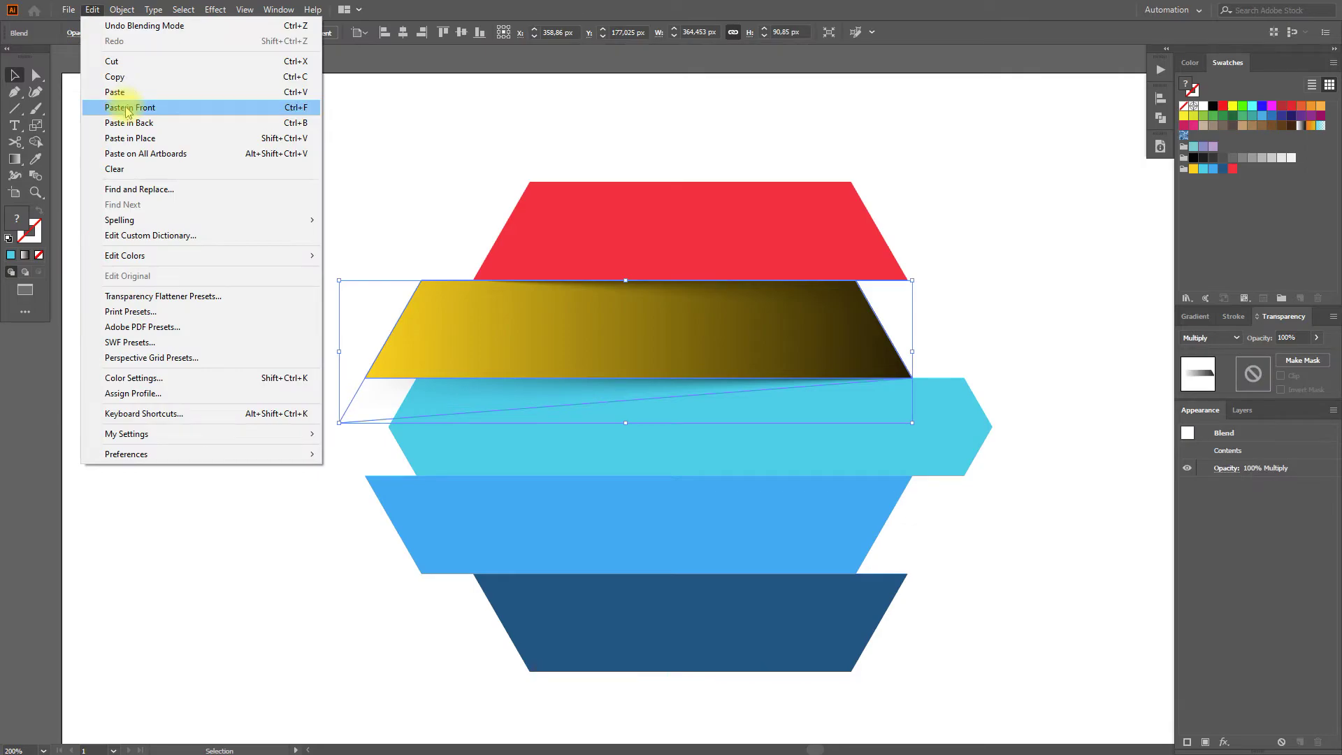
pyautogui.click(128, 108)
# - Make a clipping mask from the cyan duplicate and the yellow band's shadow blend
pyautogui.keyDown('shift'); pyautogui.click(395, 402); pyautogui.keyUp('shift')
pyautogui.click(122, 10)
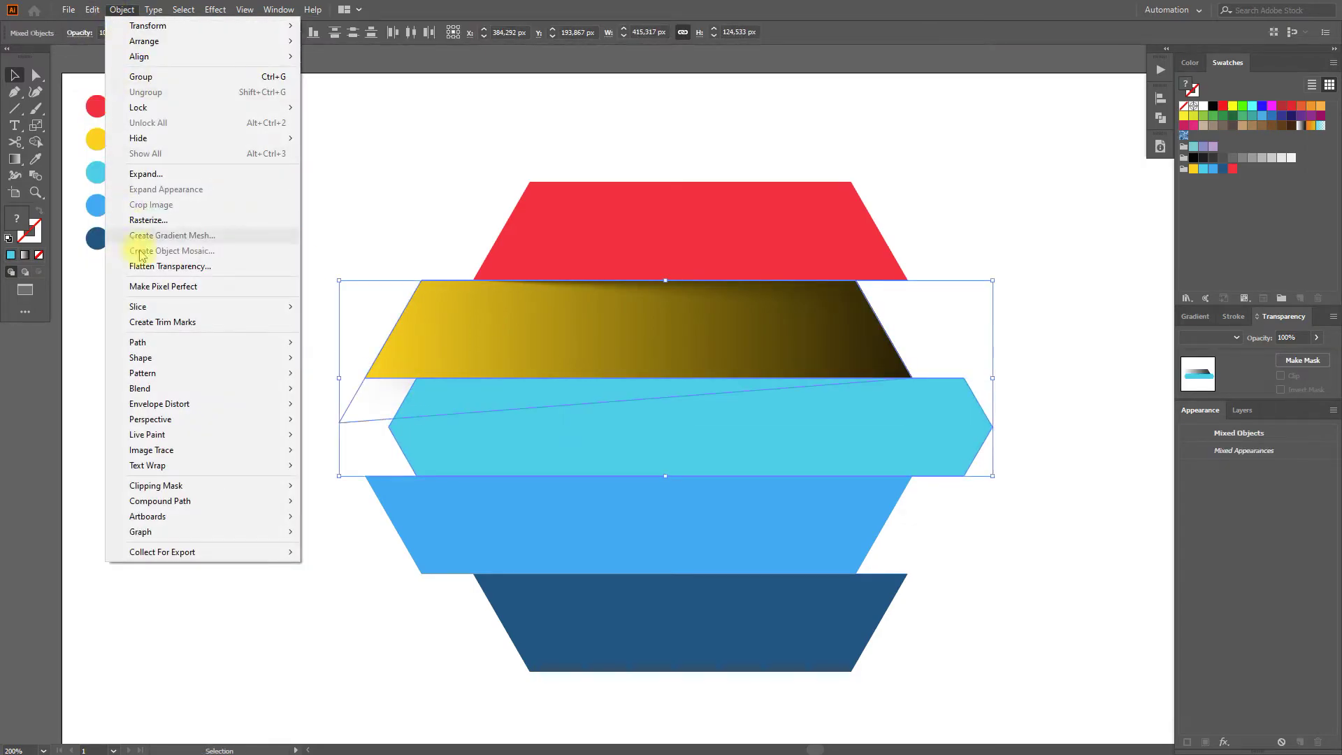
pyautogui.moveTo(291, 482)
pyautogui.click(332, 485)
pyautogui.click(280, 458)
pyautogui.hotkey('ctrl', 'z')
pyautogui.click(994, 569)
# - Copy the cyan band, paste it in front and undo the trial move of the band
pyautogui.click(907, 447)
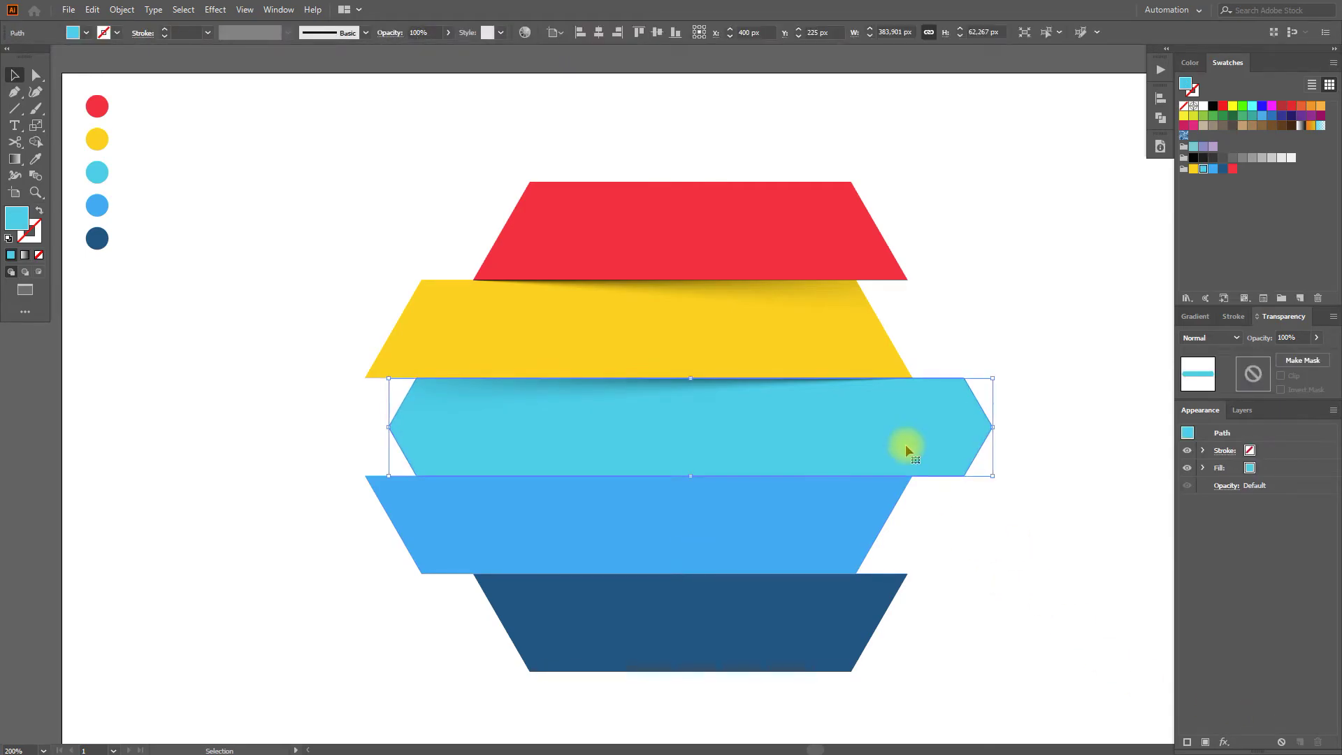
pyautogui.click(93, 10)
pyautogui.click(111, 77)
pyautogui.click(93, 9)
pyautogui.click(131, 108)
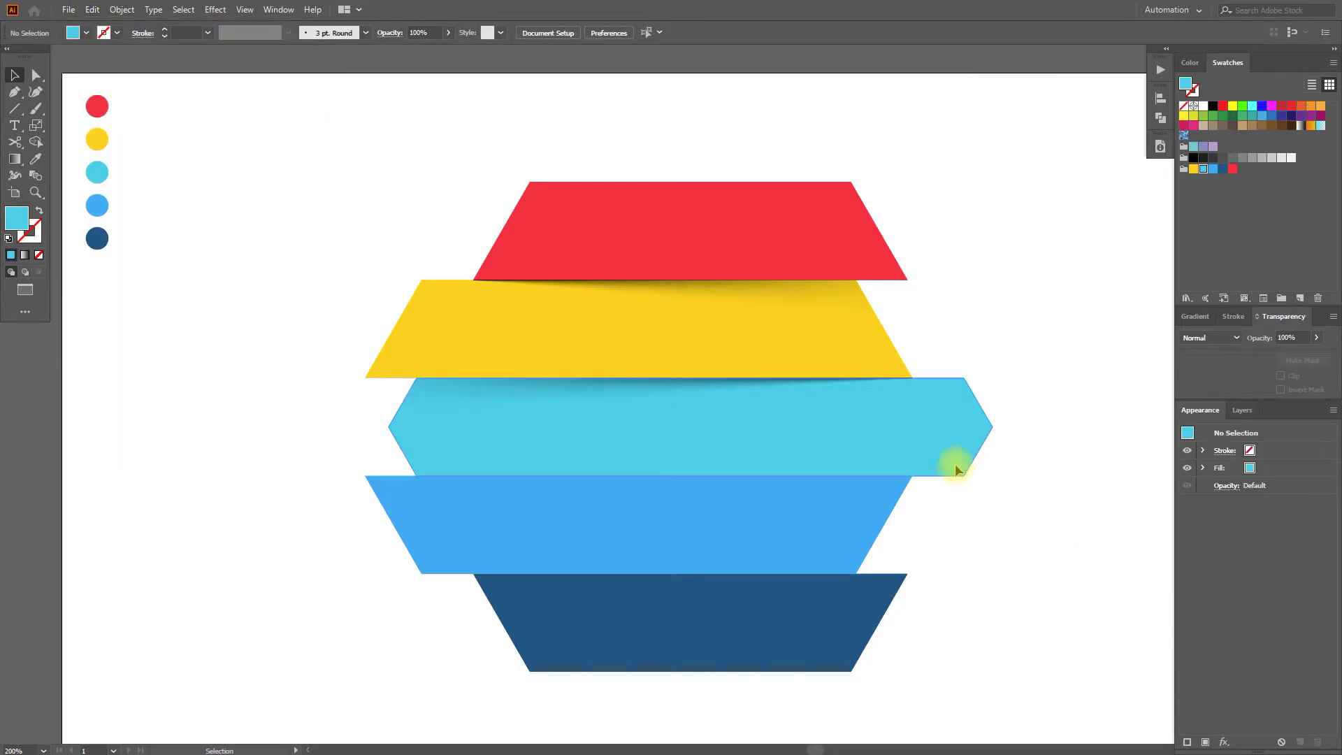
pyautogui.moveTo(952, 461); pyautogui.dragTo(1150, 413)
pyautogui.hotkey('ctrl', 'z')
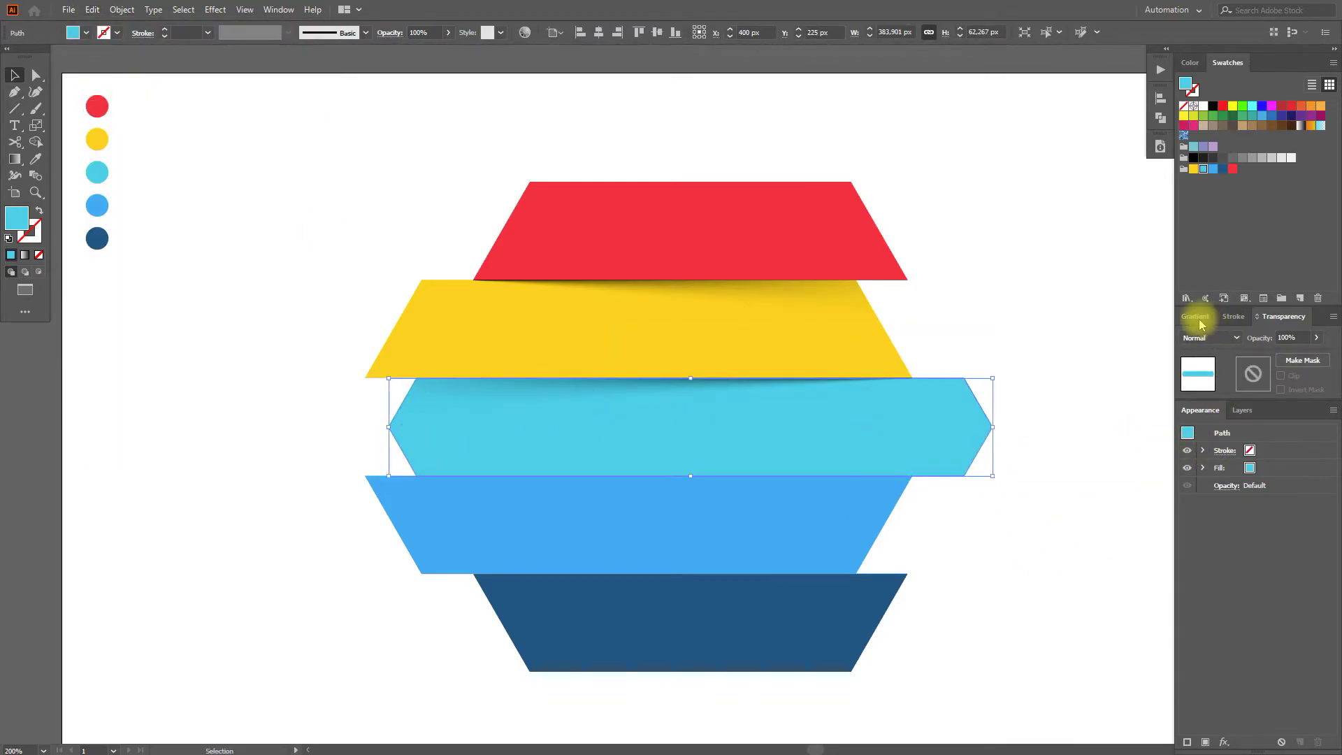
# - Fill the cyan duplicate with the linear gradient and reverse it to run from black to white
pyautogui.click(1197, 316)
pyautogui.click(1189, 342)
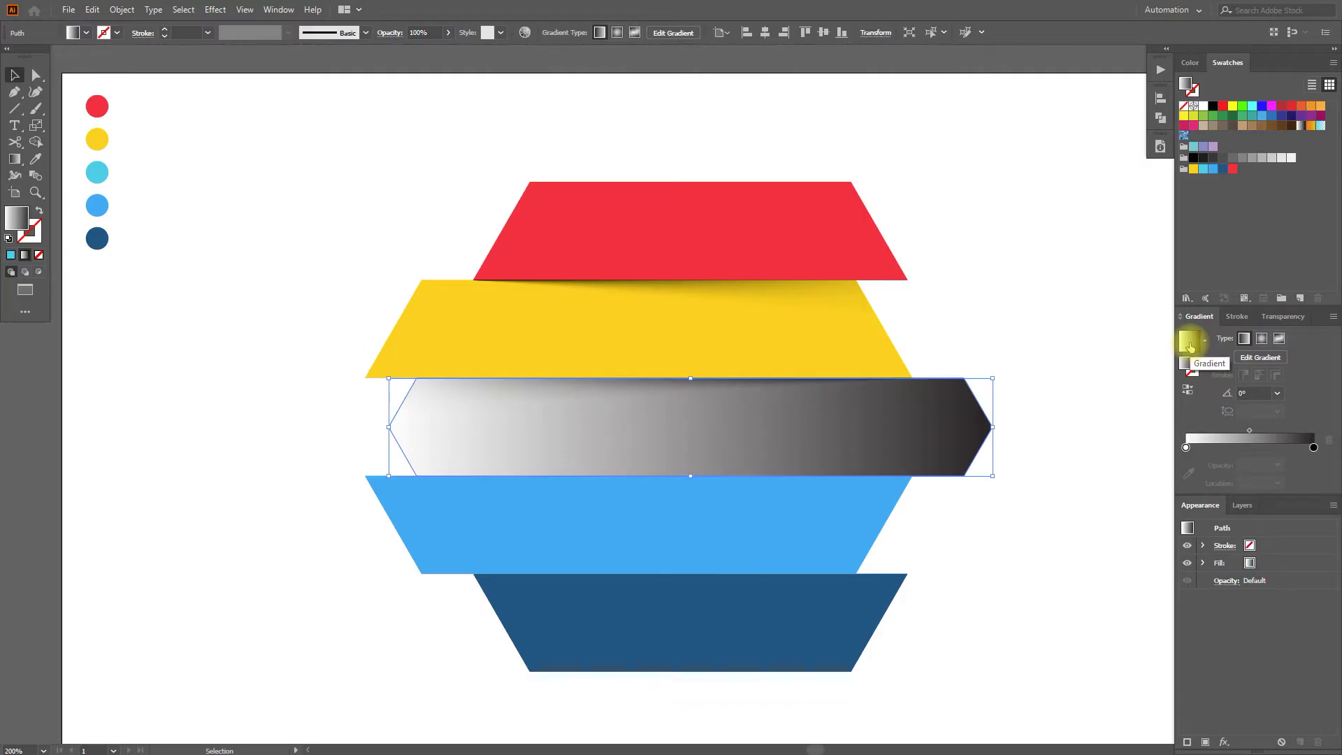
pyautogui.click(1188, 392)
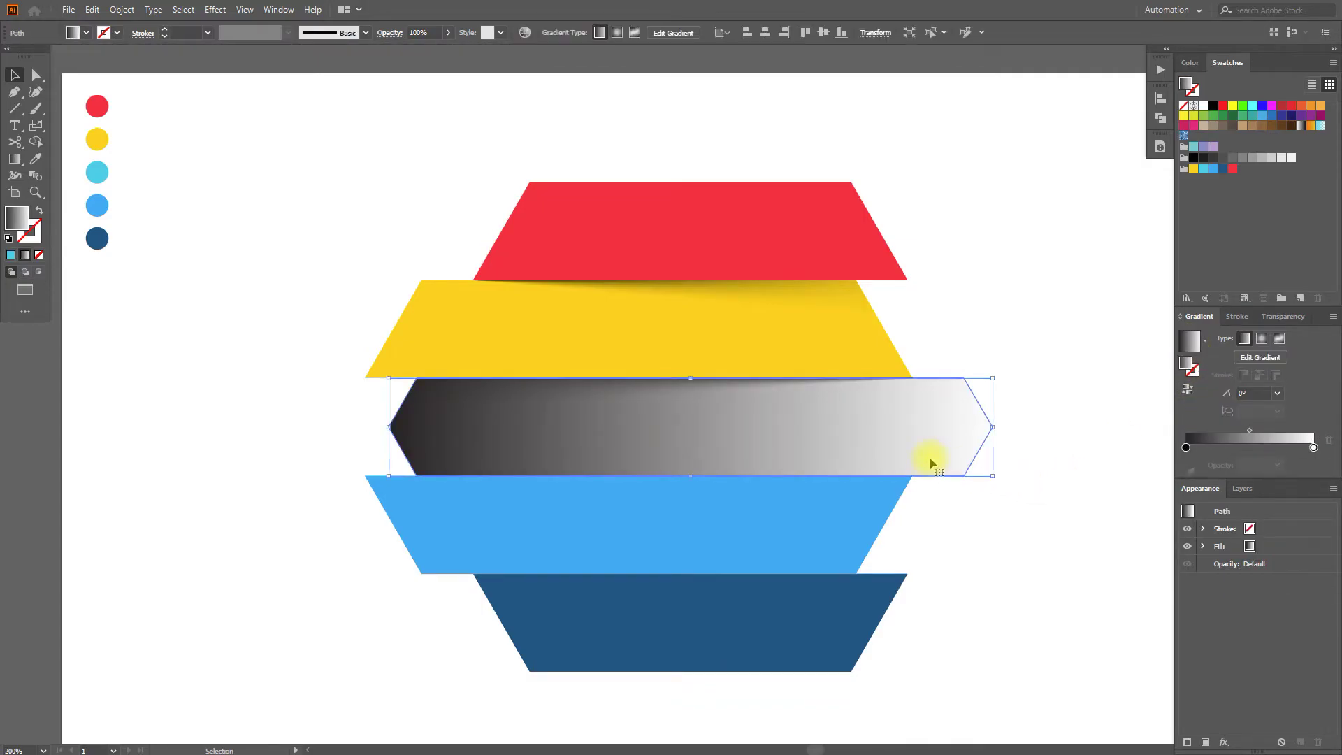
# - Copy the black-to-white hexagonal band, paste it in front and fill the duplicate with bright green
pyautogui.click(92, 9)
pyautogui.click(114, 77)
pyautogui.click(92, 10)
pyautogui.click(135, 106)
pyautogui.click(1130, 338)
pyautogui.hotkey('ctrl', 'v')
pyautogui.hotkey('ctrl', 'z')
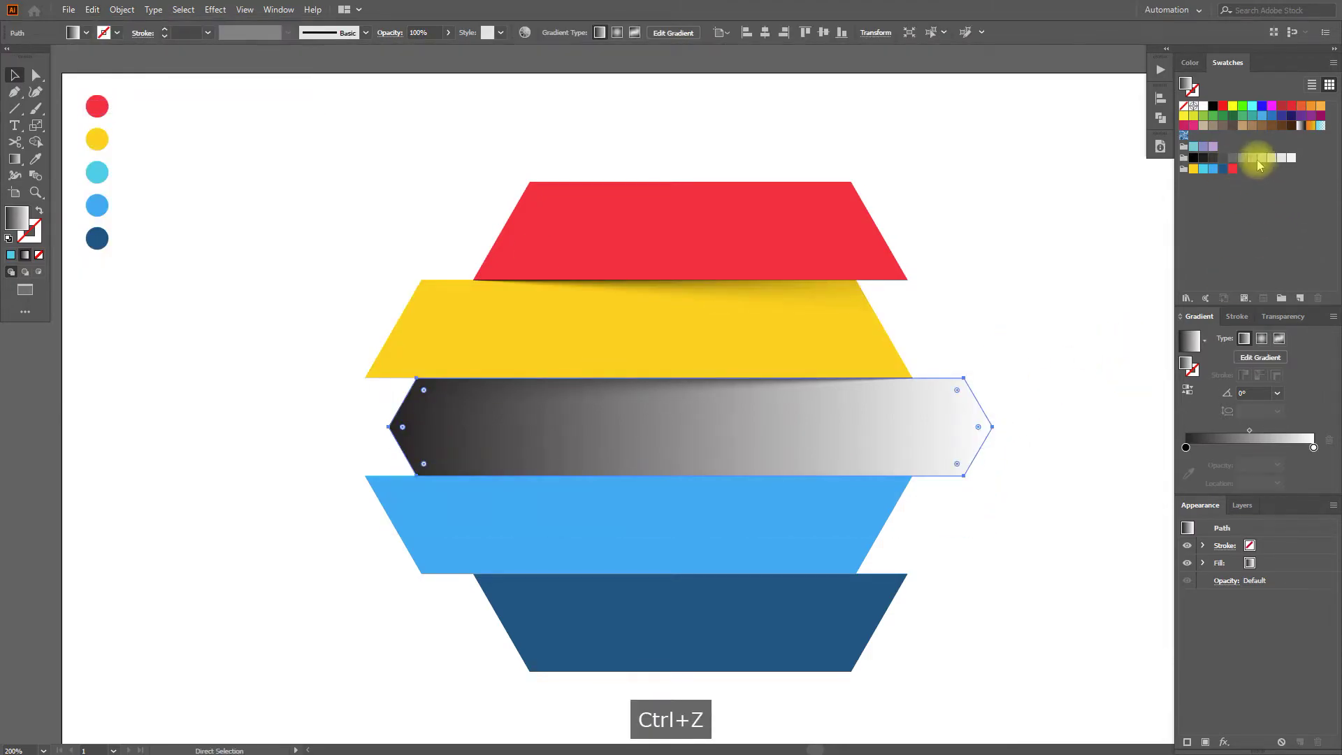
pyautogui.click(1241, 105)
# - Extend the green hexagonal band's lower-right corner point along its slanted side, about 18 px left and 31 px down
pyautogui.click(987, 409)
pyautogui.click(35, 77)
pyautogui.click(964, 477)
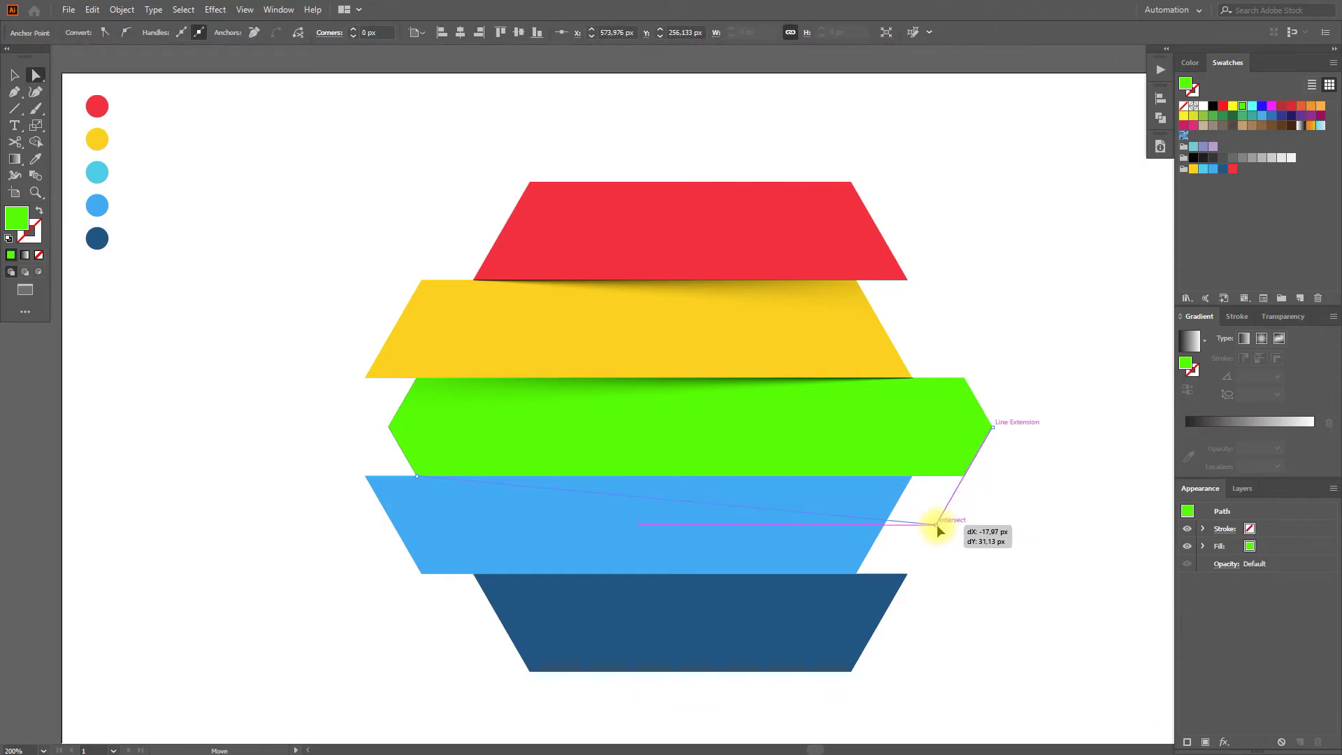
pyautogui.moveTo(937, 525); pyautogui.dragTo(937, 524)
pyautogui.click(987, 530)
# - Cut the extended green hexagonal shape and paste it behind the black-to-white gradient band
pyautogui.click(885, 446)
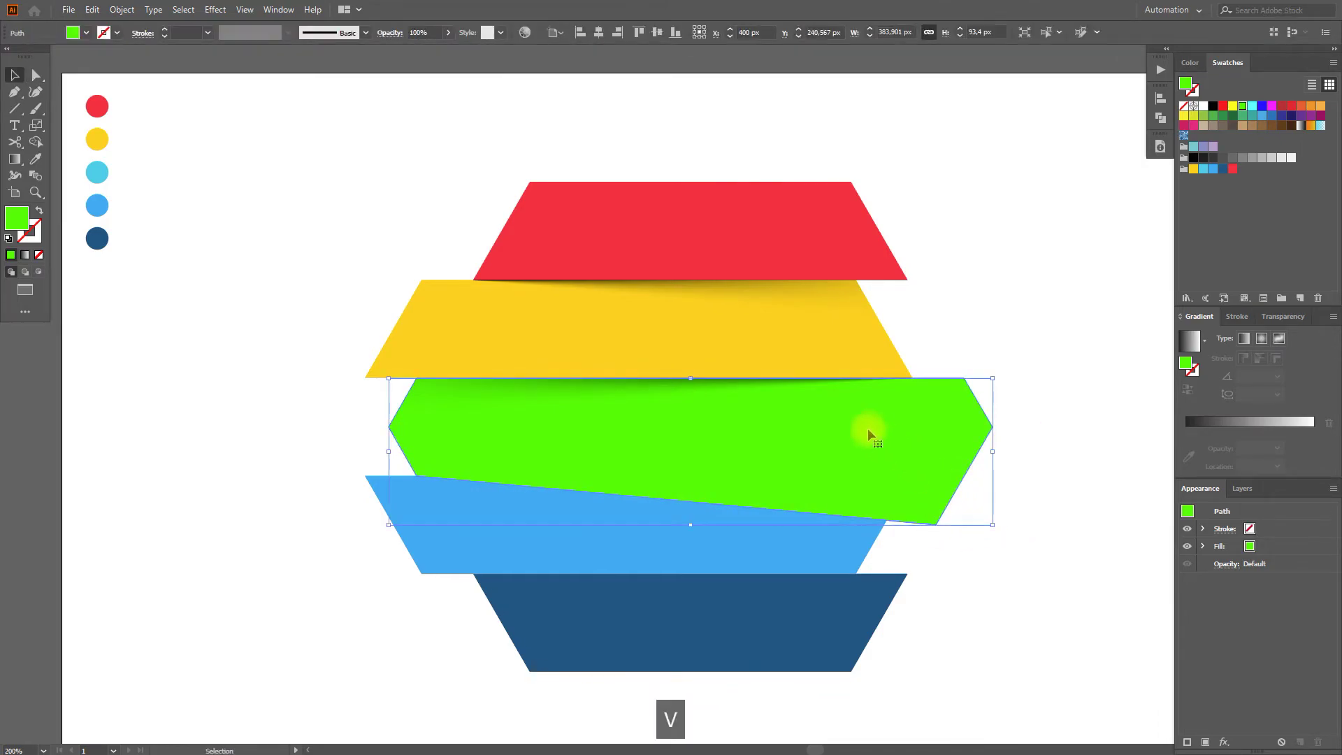
pyautogui.click(92, 9)
pyautogui.click(106, 56)
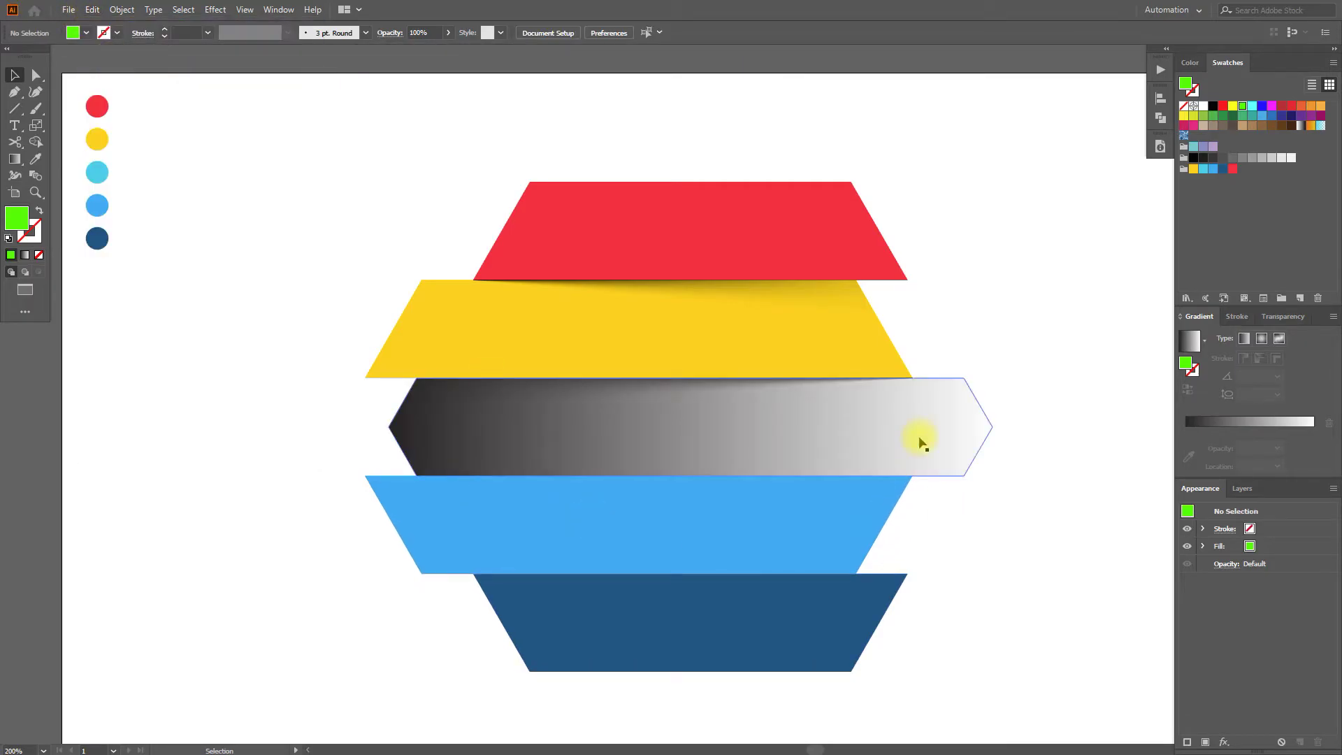
pyautogui.click(92, 10)
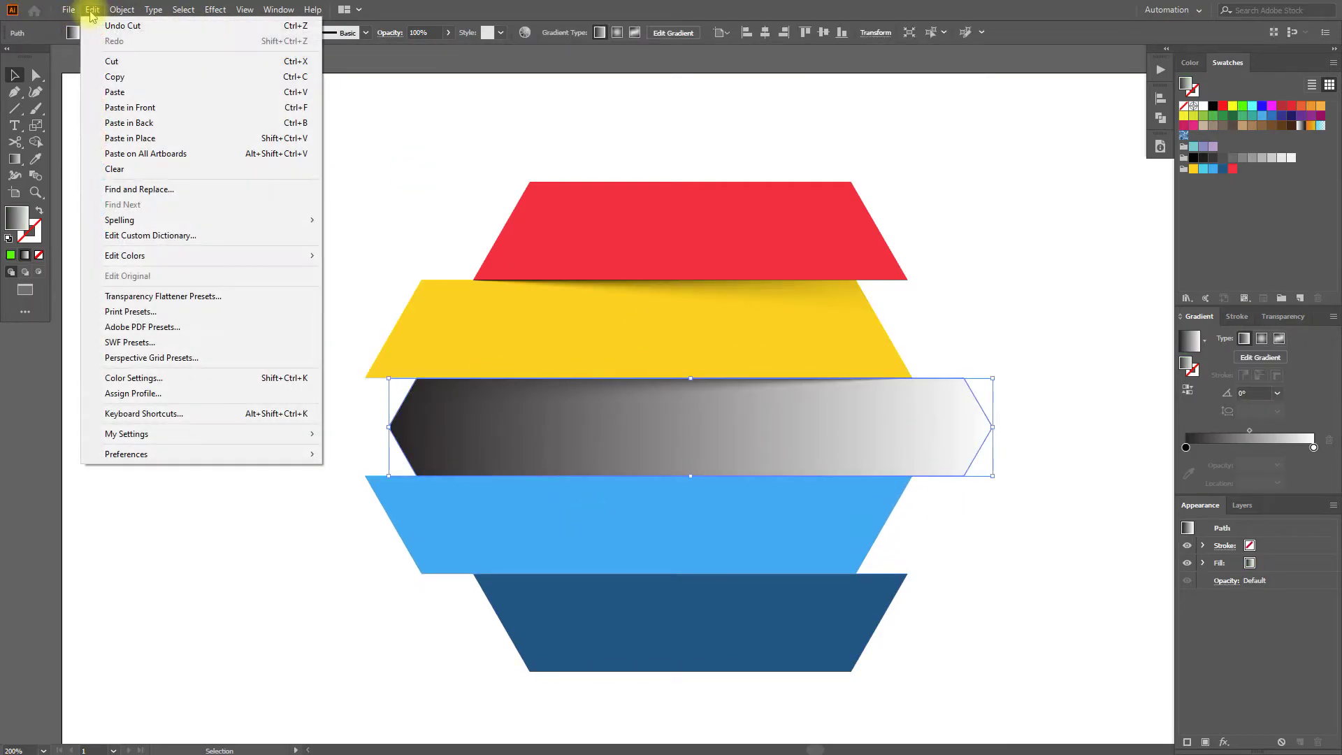
pyautogui.click(129, 124)
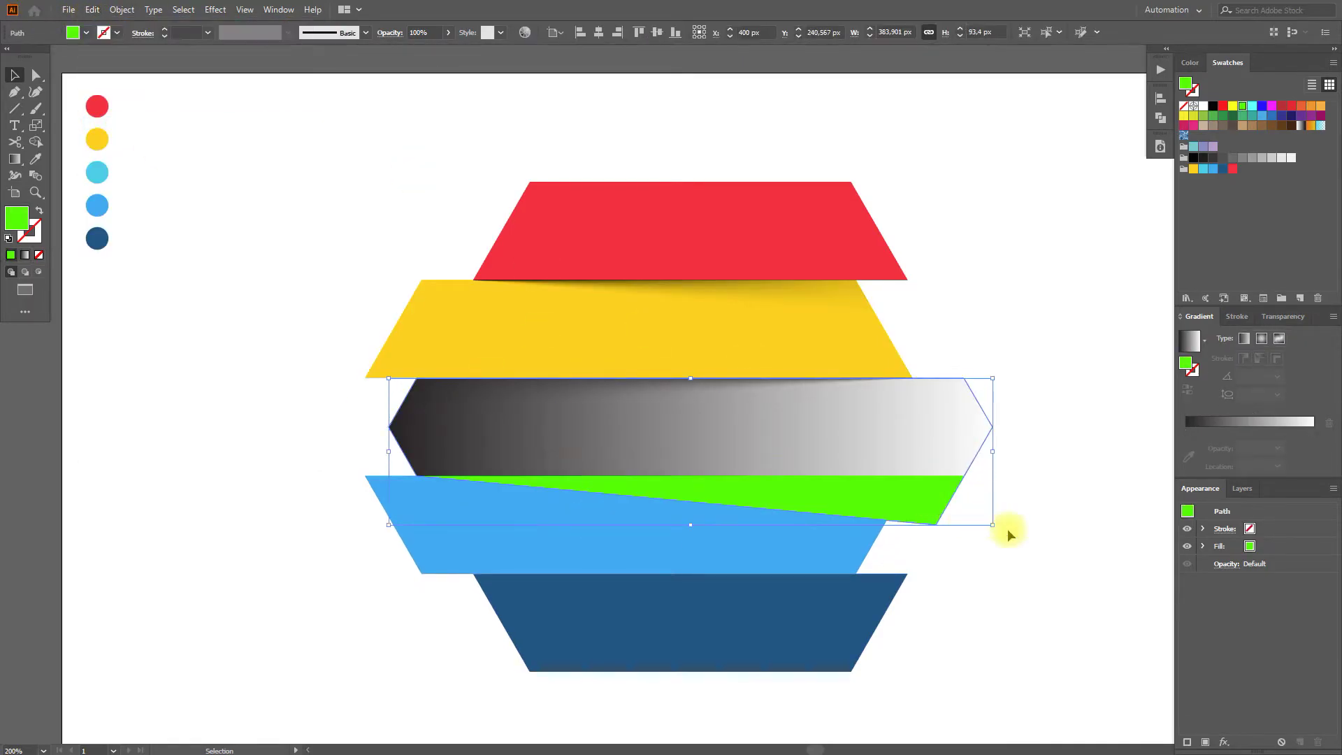
# - Fill the extended hexagonal shape with white and lower its opacity to 0%
pyautogui.click(1203, 106)
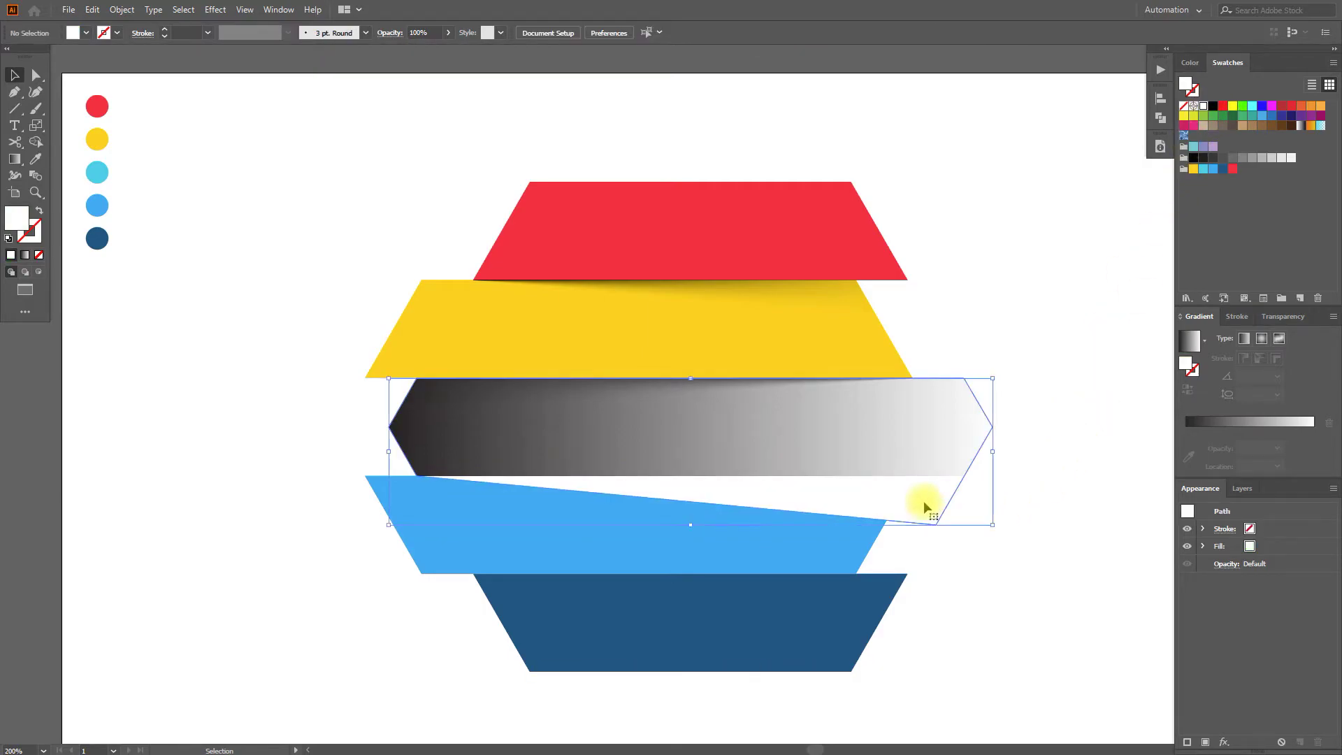
pyautogui.click(1277, 318)
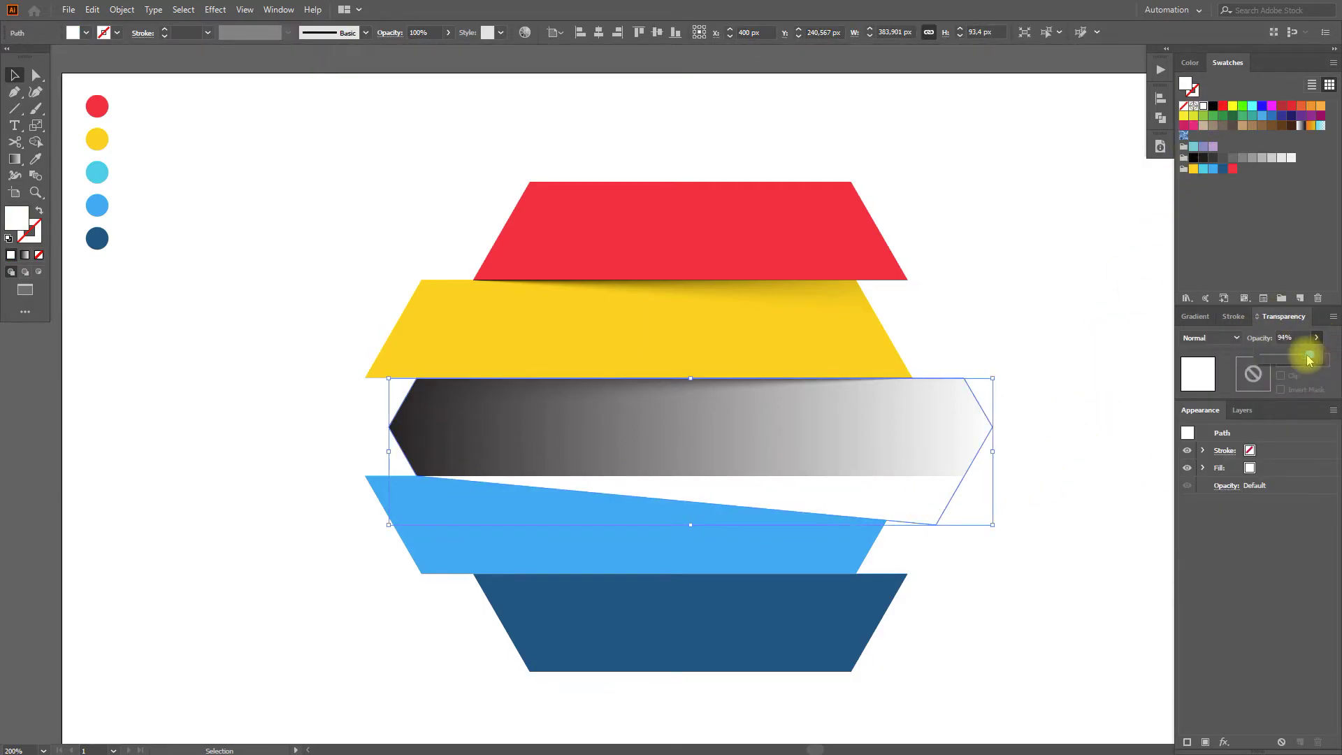
pyautogui.moveTo(1309, 357); pyautogui.dragTo(1231, 362)
pyautogui.click(1026, 497)
# - Blend the black-to-white band with the transparent hexagonal shape and set the blending mode to Multiply
pyautogui.click(948, 450)
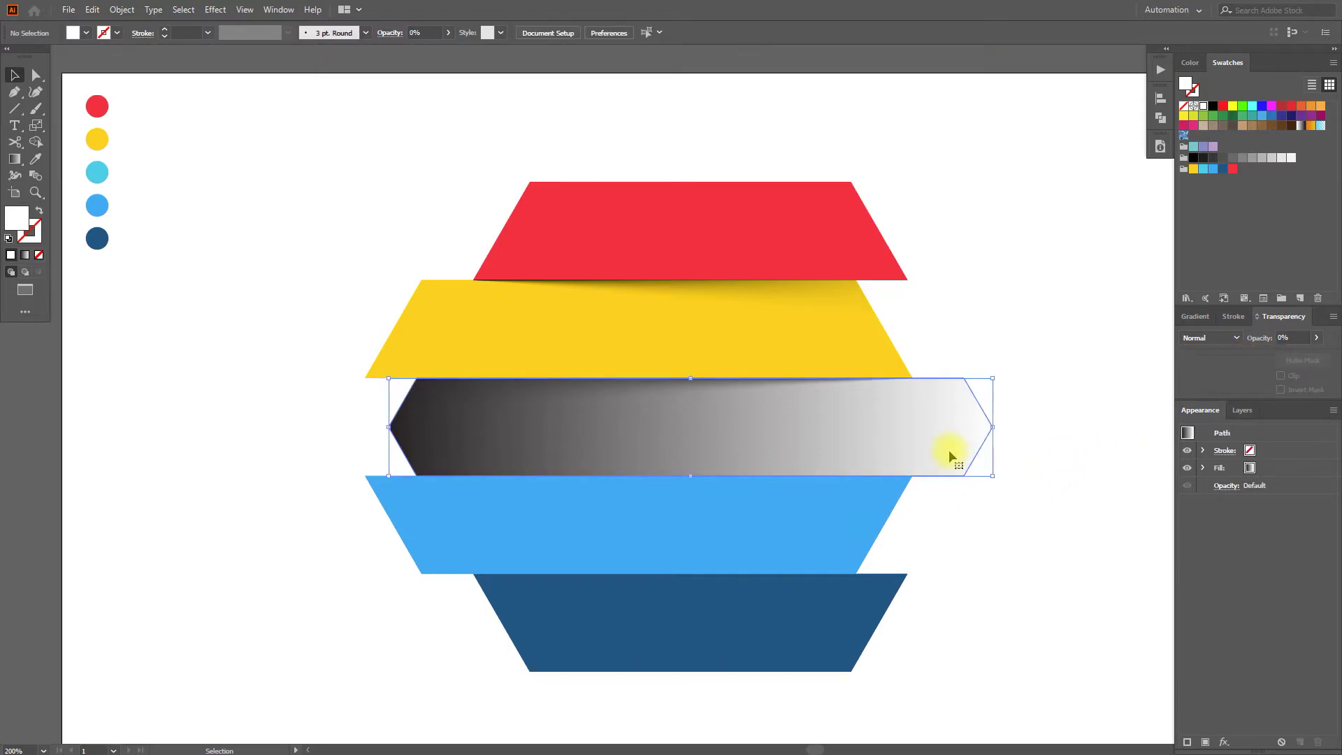
pyautogui.keyDown('shift'); pyautogui.click(945, 505); pyautogui.keyUp('shift')
pyautogui.click(121, 10)
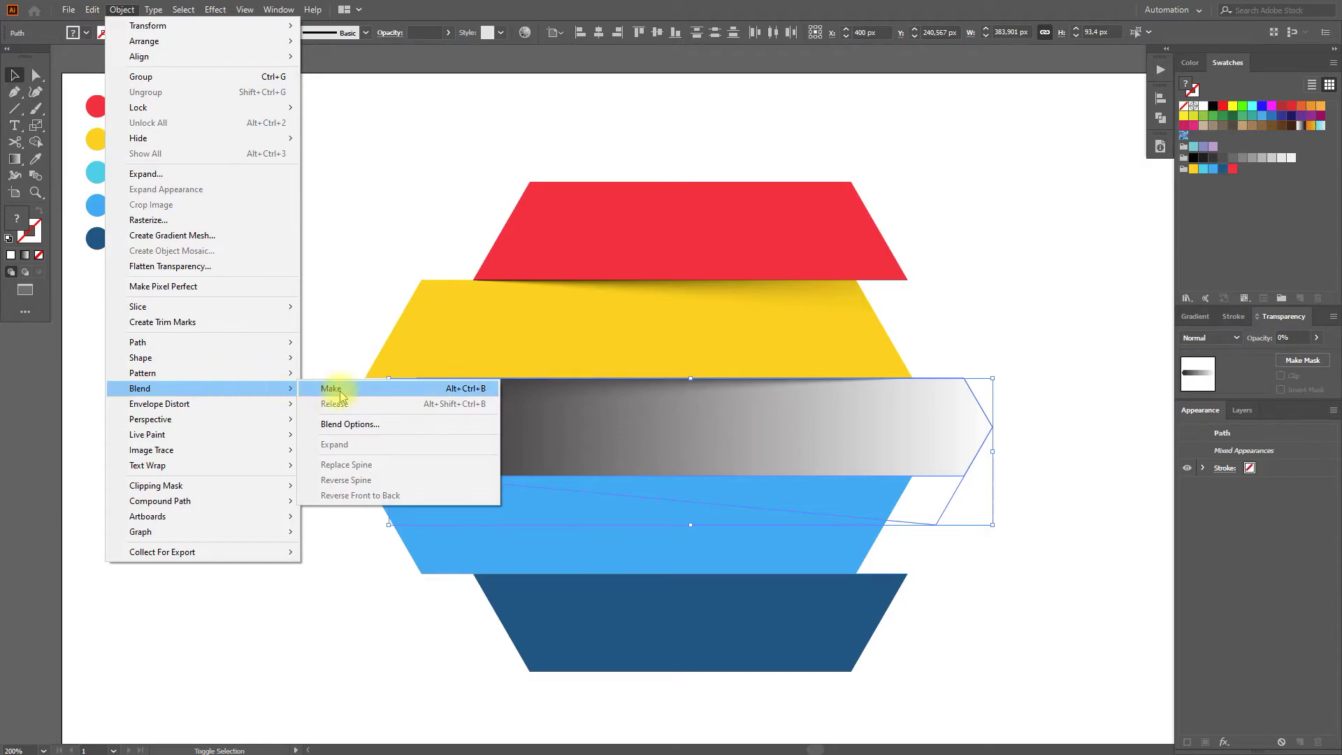
pyautogui.click(339, 388)
pyautogui.click(1206, 338)
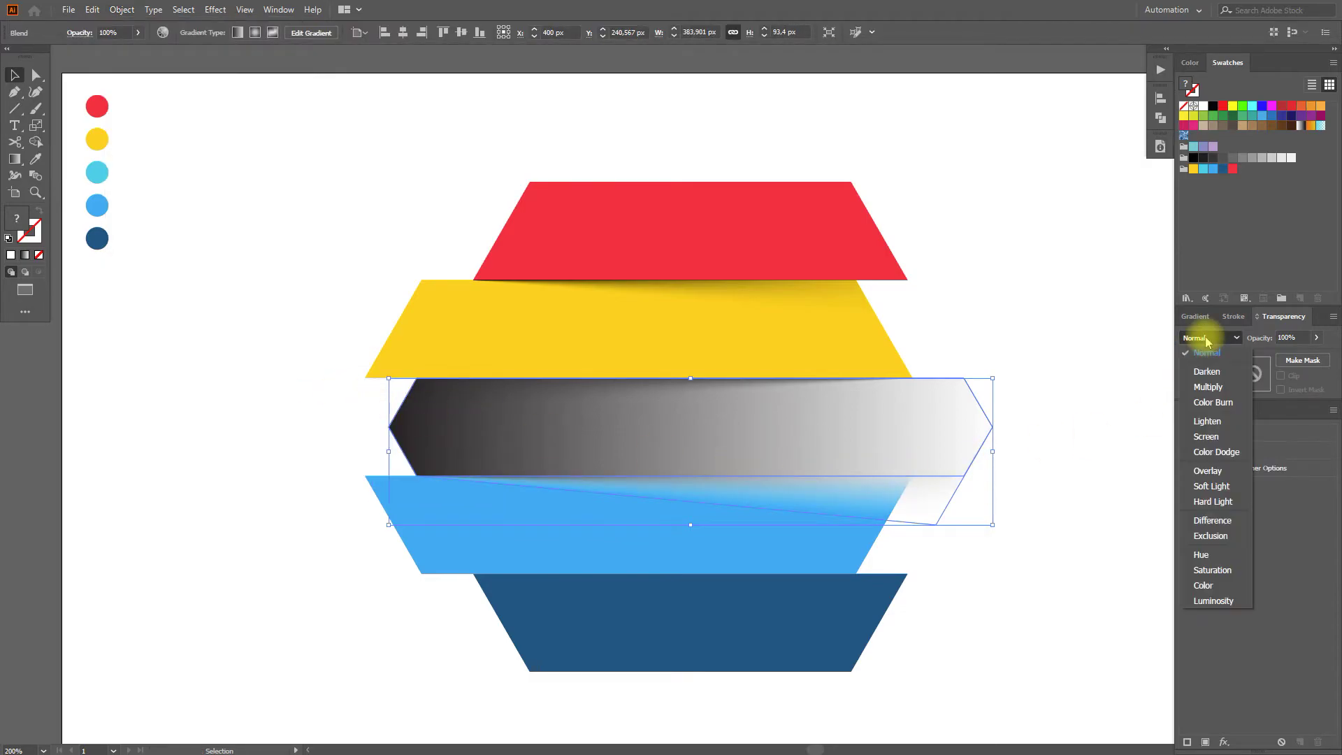
pyautogui.click(1205, 388)
# - Copy the light blue band and paste it in front of the Multiply shadow blend that overlaps it
pyautogui.click(514, 529)
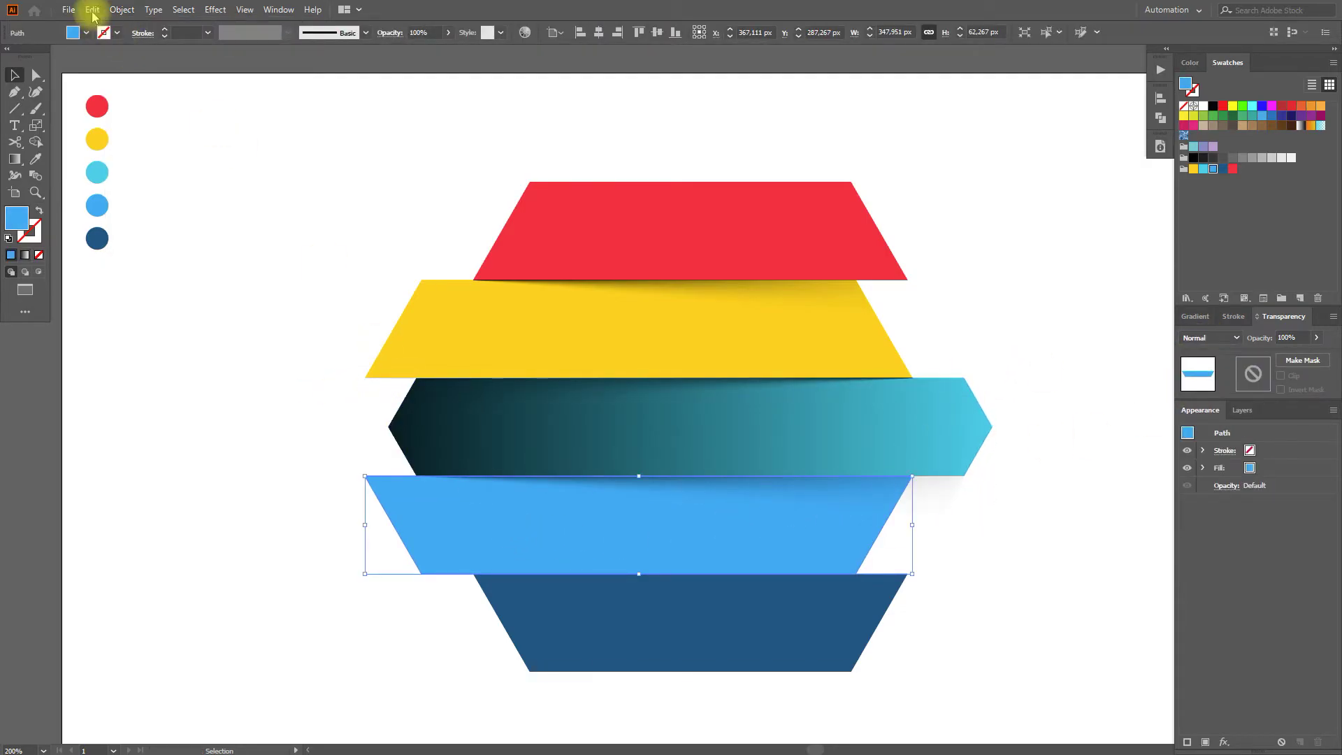
pyautogui.click(92, 9)
pyautogui.click(105, 81)
pyautogui.click(300, 436)
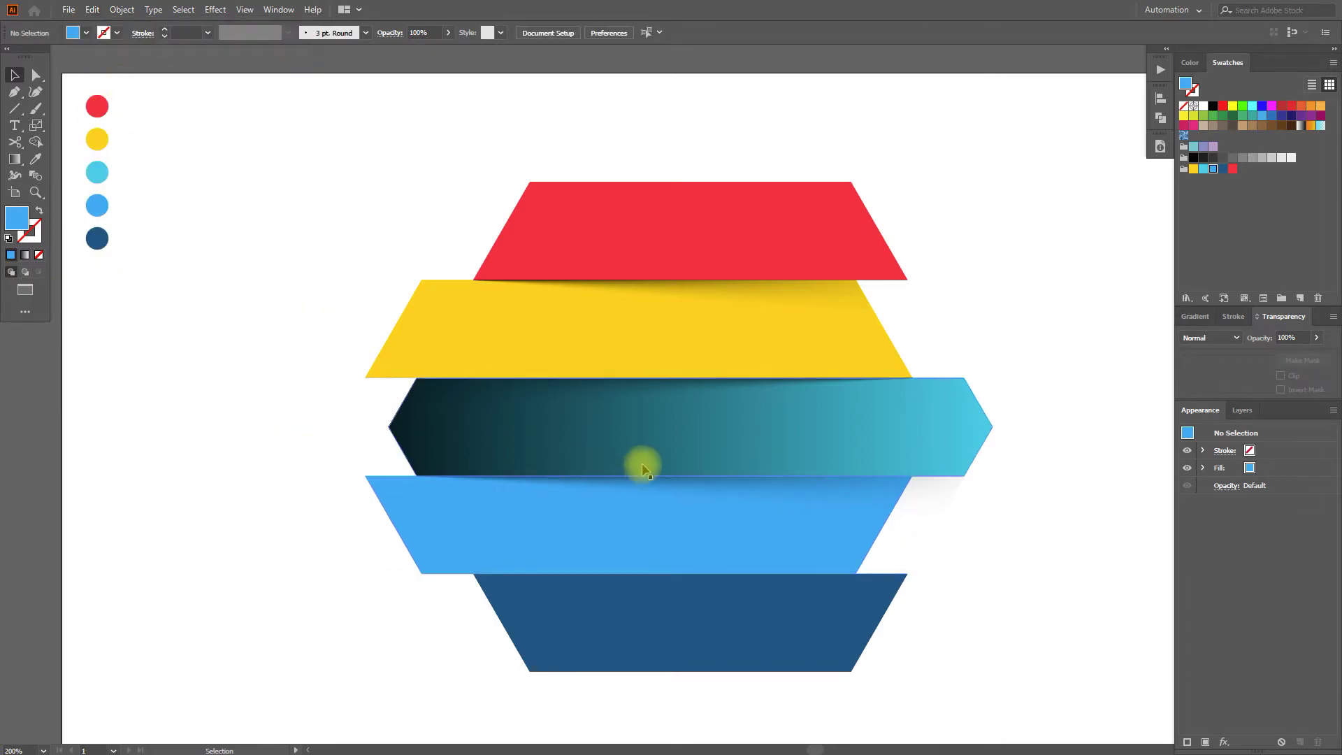
pyautogui.click(642, 467)
pyautogui.click(92, 10)
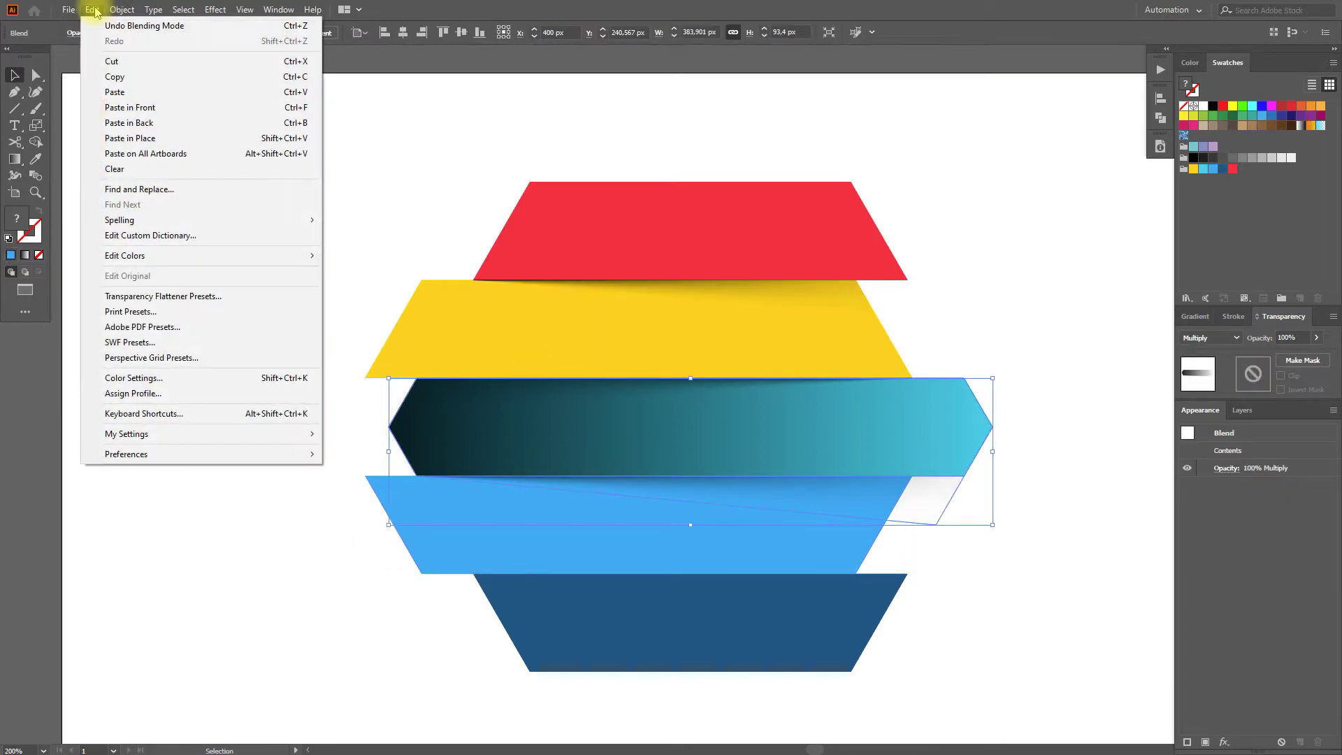
pyautogui.click(142, 110)
pyautogui.click(275, 413)
pyautogui.click(731, 497)
pyautogui.press('a')
pyautogui.moveTo(742, 507); pyautogui.dragTo(622, 585)
pyautogui.hotkey('ctrl', 'z')
# - Clip the turquoise band's shadow blend to the pasted light blue band with a clipping mask
pyautogui.keyDown('shift'); pyautogui.click(906, 434); pyautogui.keyUp('shift')
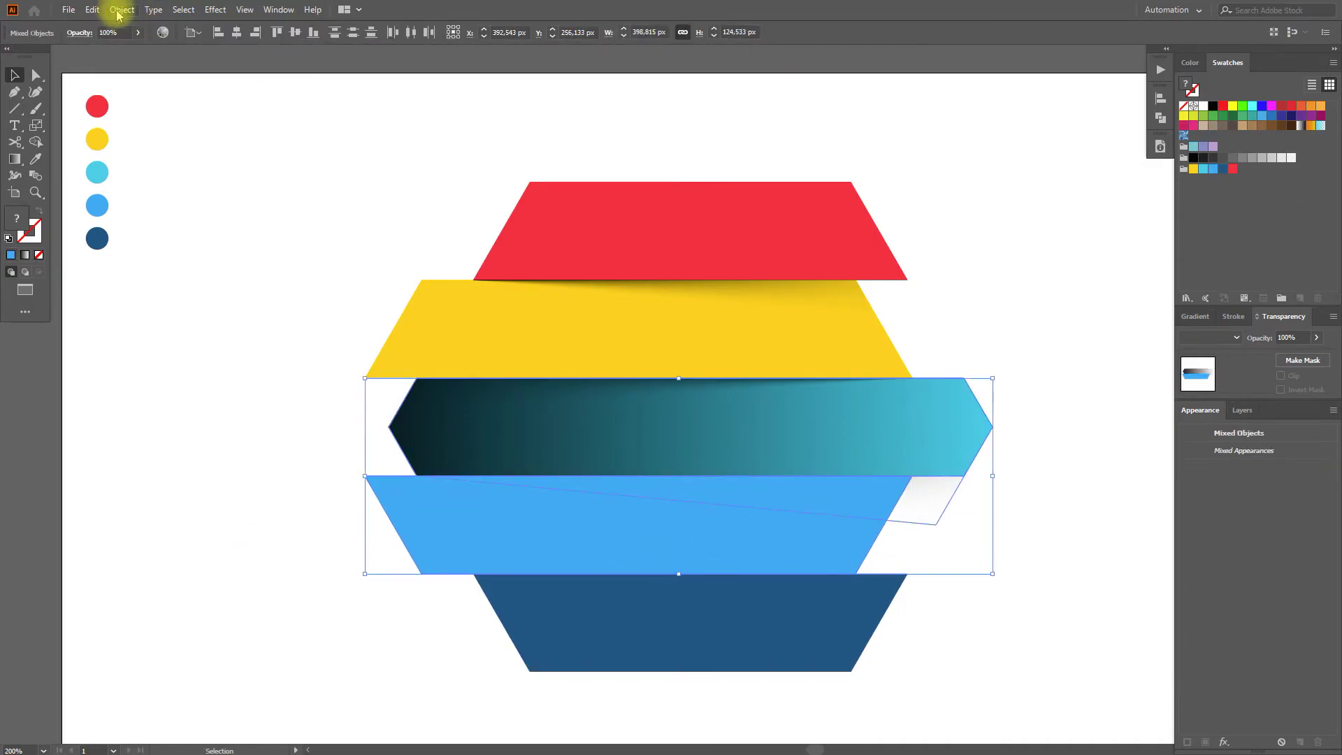
pyautogui.click(121, 10)
pyautogui.moveTo(280, 485)
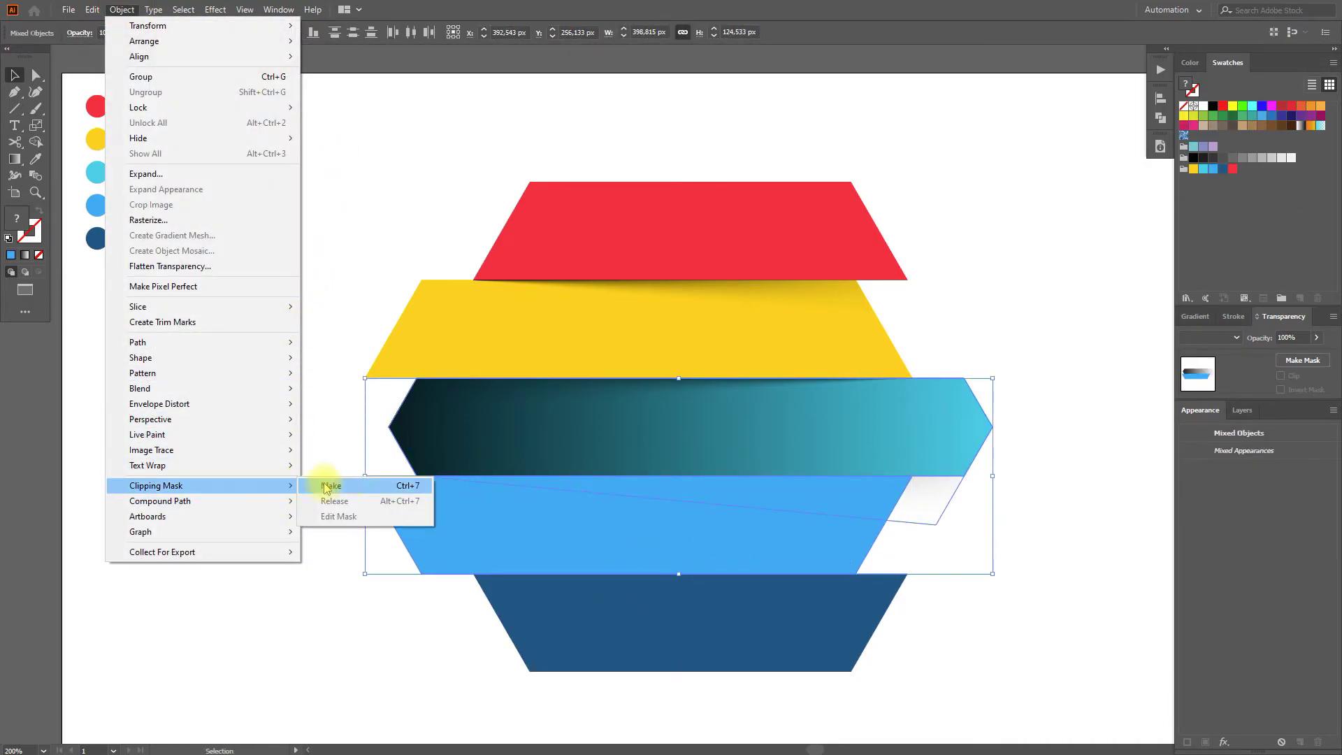
pyautogui.click(342, 485)
pyautogui.click(258, 524)
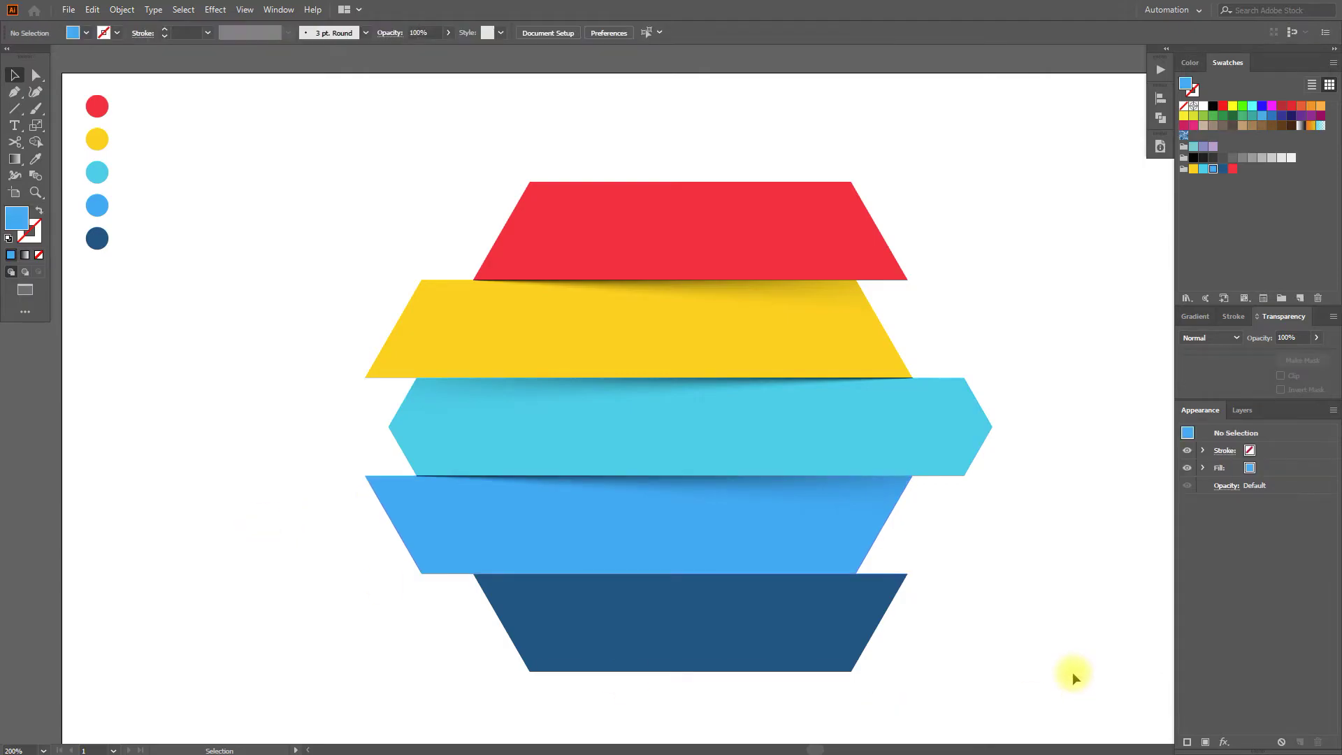
# - Copy the light blue band and paste the duplicate in place in front of it
pyautogui.hotkey('ctrl', '-')
pyautogui.click(464, 533)
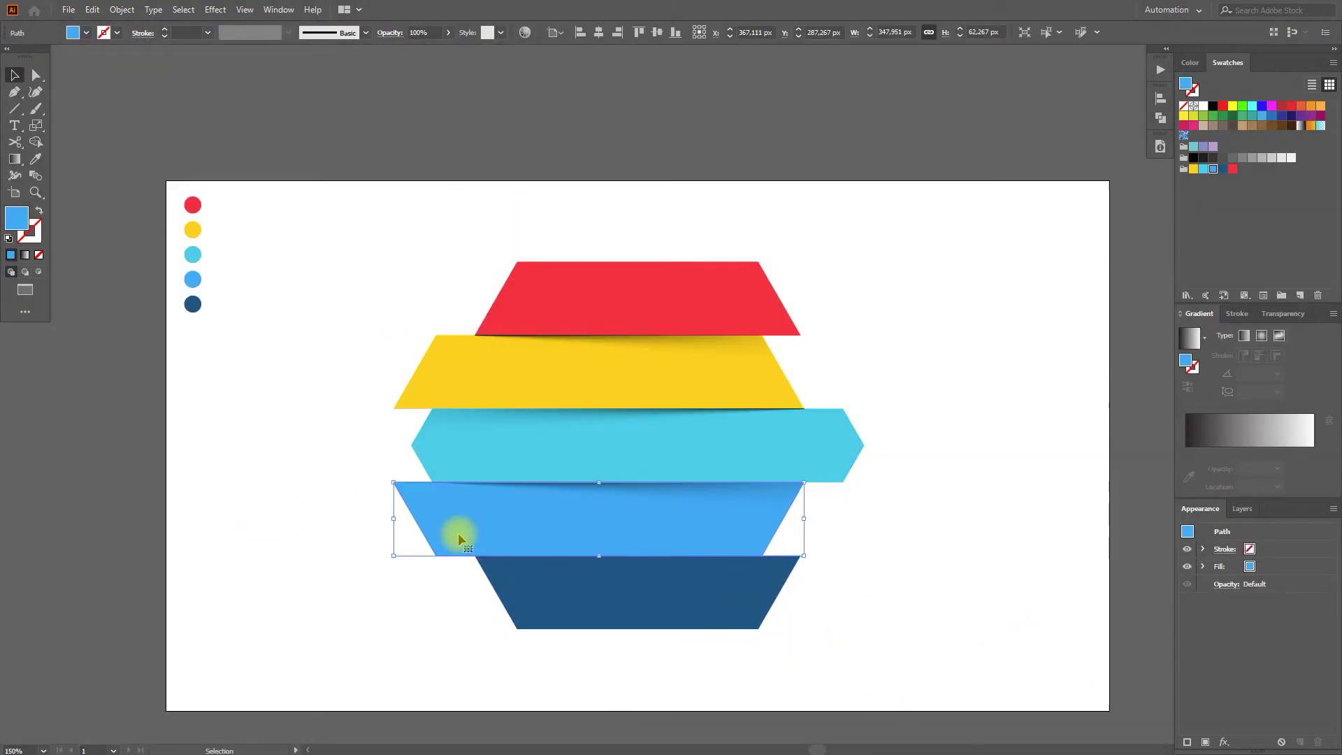
pyautogui.click(92, 11)
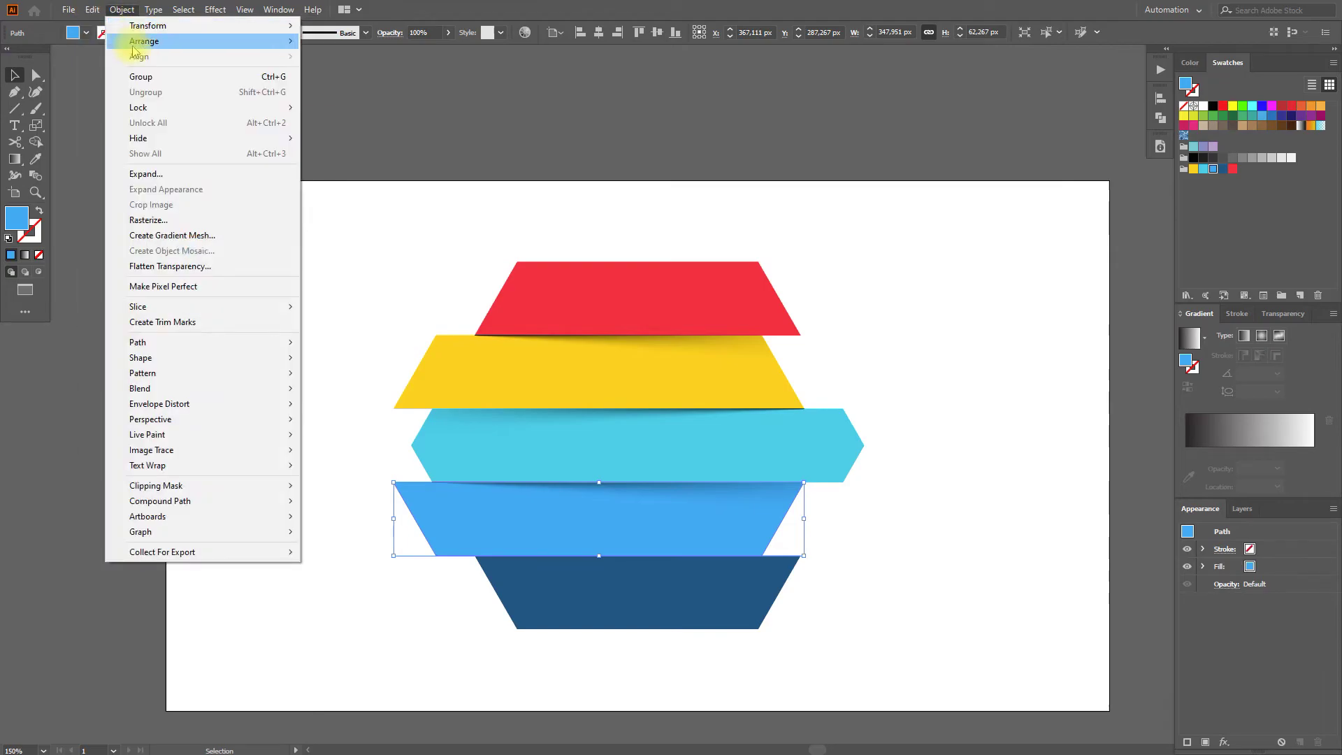
pyautogui.click(455, 227)
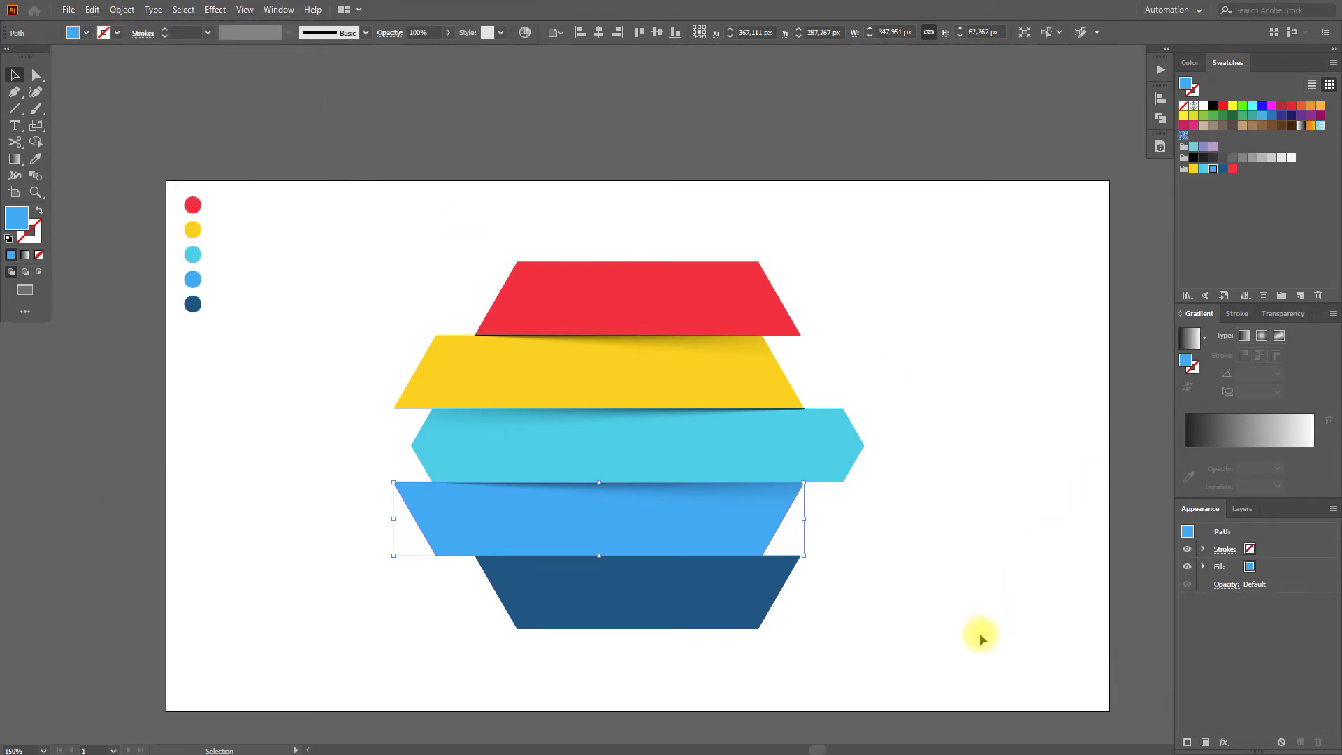
pyautogui.moveTo(552, 535); pyautogui.dragTo(599, 563)
pyautogui.hotkey('ctrl', 'z')
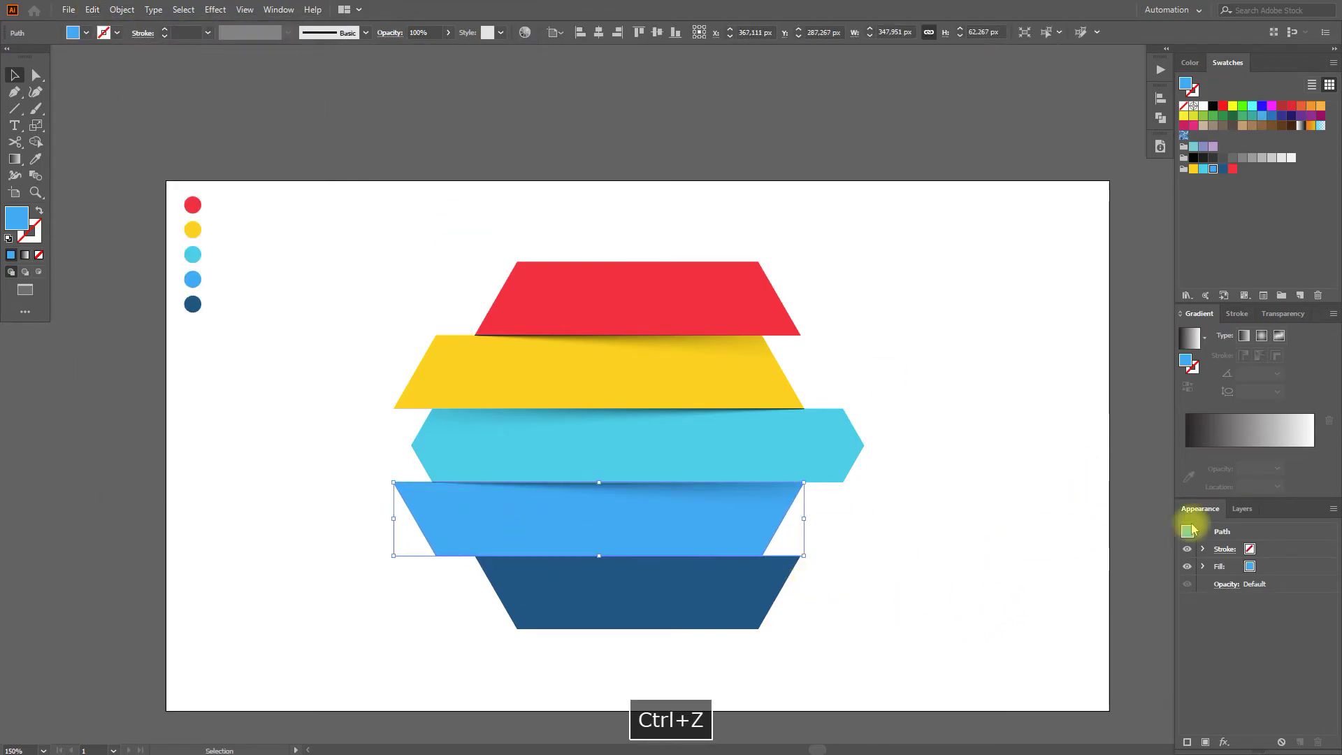
# - Fill the duplicated light blue band with a linear gradient and reverse it to run from white to black
pyautogui.click(1216, 431)
pyautogui.click(1187, 390)
pyautogui.click(830, 608)
pyautogui.scroll(1, 423, 571)
# - Paste a copy of the white-to-black gradient band in front of it and fill the copy with bright green
pyautogui.click(437, 541)
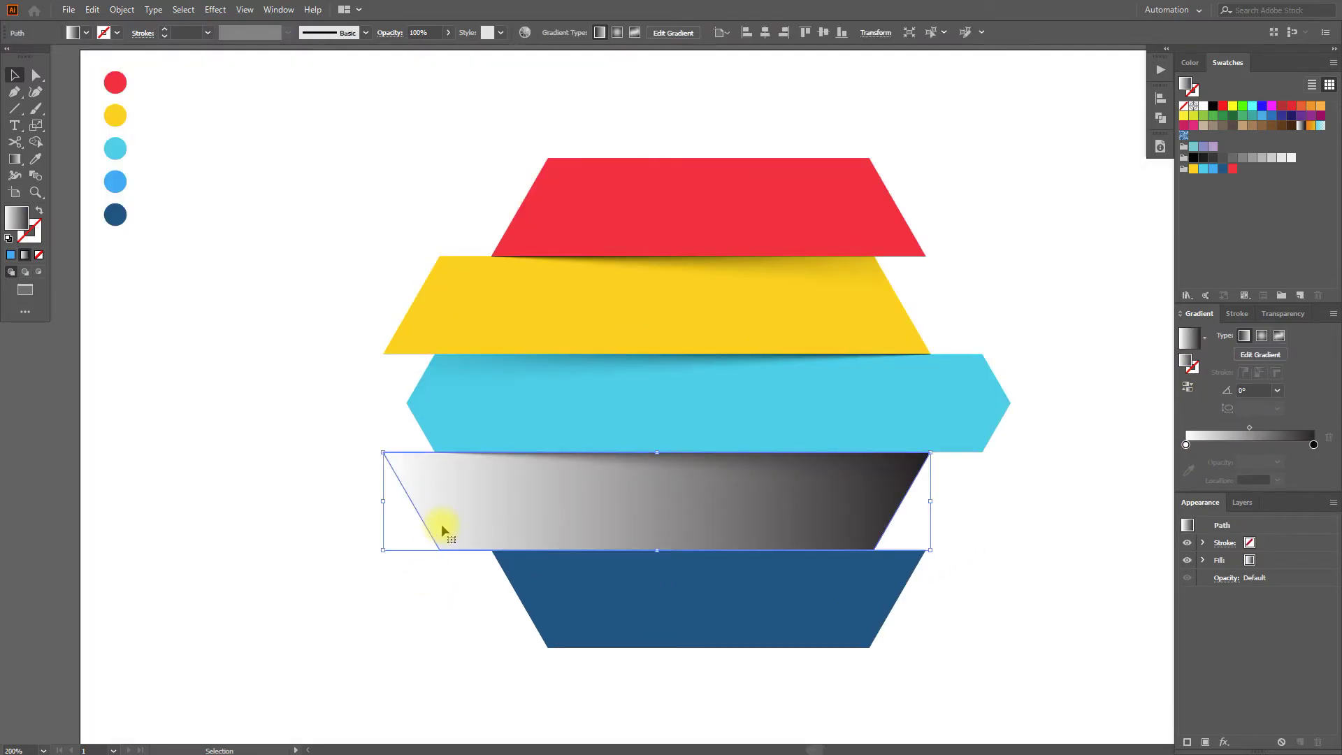
pyautogui.click(93, 12)
pyautogui.click(105, 74)
pyautogui.click(99, 18)
pyautogui.click(104, 109)
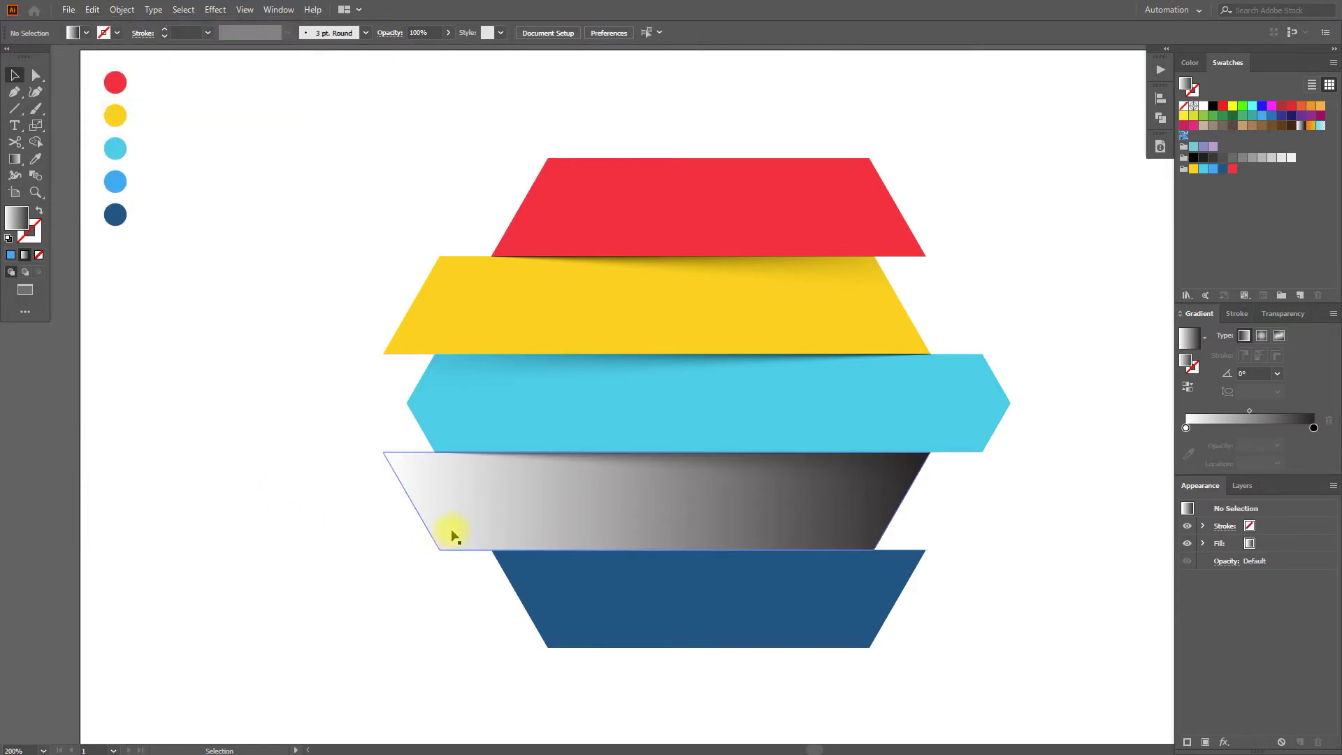
pyautogui.click(1243, 106)
pyautogui.hotkey('ctrl', 'shift', 'a')
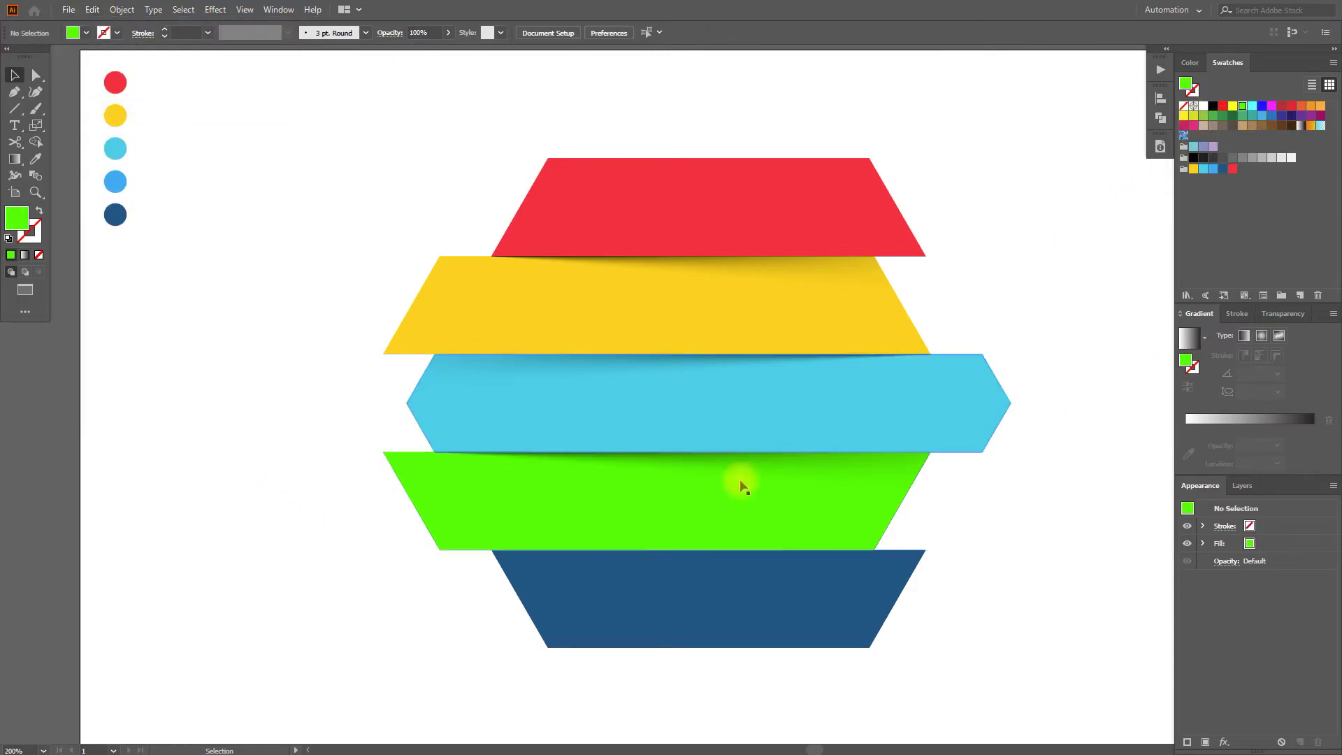
# - Extend the green band's lower-left corner point down along its slanted side, making the shape about 91 px tall
pyautogui.press('a')
pyautogui.click(440, 550)
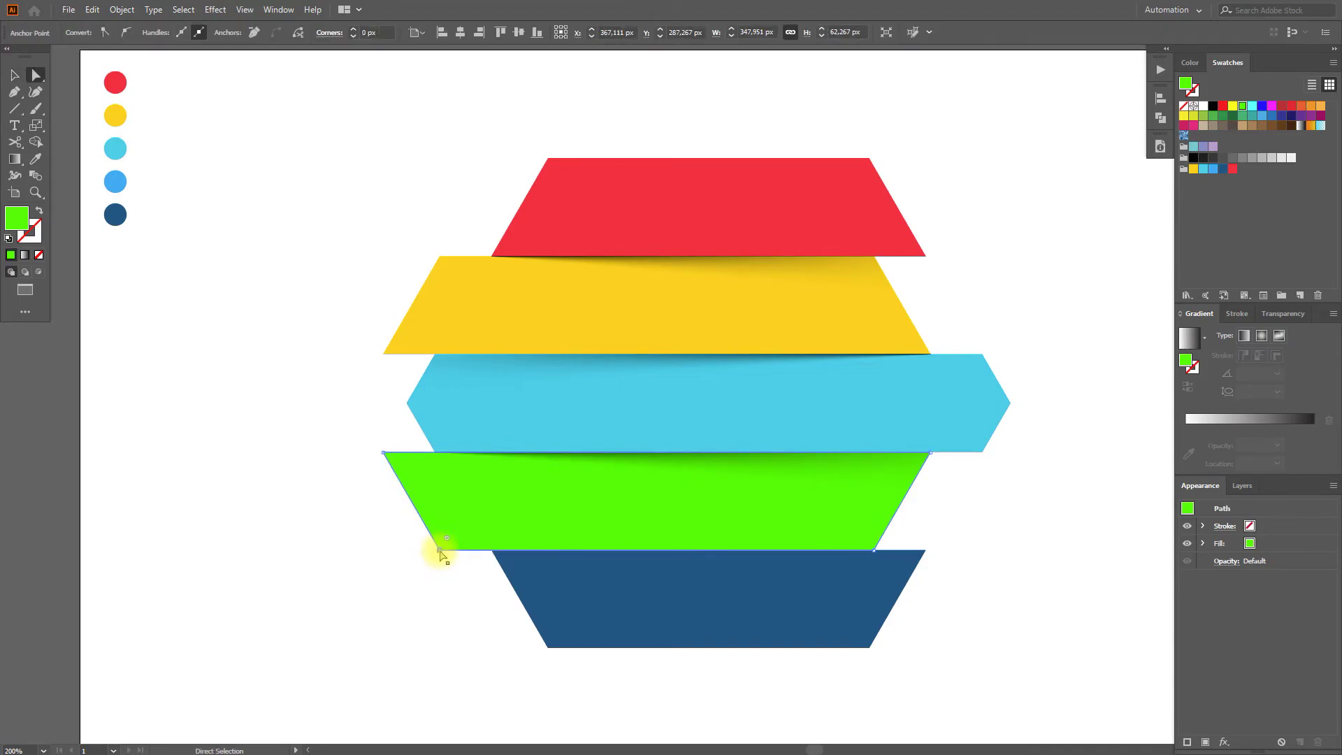
pyautogui.moveTo(439, 552); pyautogui.dragTo(464, 594)
pyautogui.click(426, 587)
# - Cut the extended green shape and paste it behind the white-to-black gradient band
pyautogui.click(15, 74)
pyautogui.click(489, 573)
pyautogui.click(91, 9)
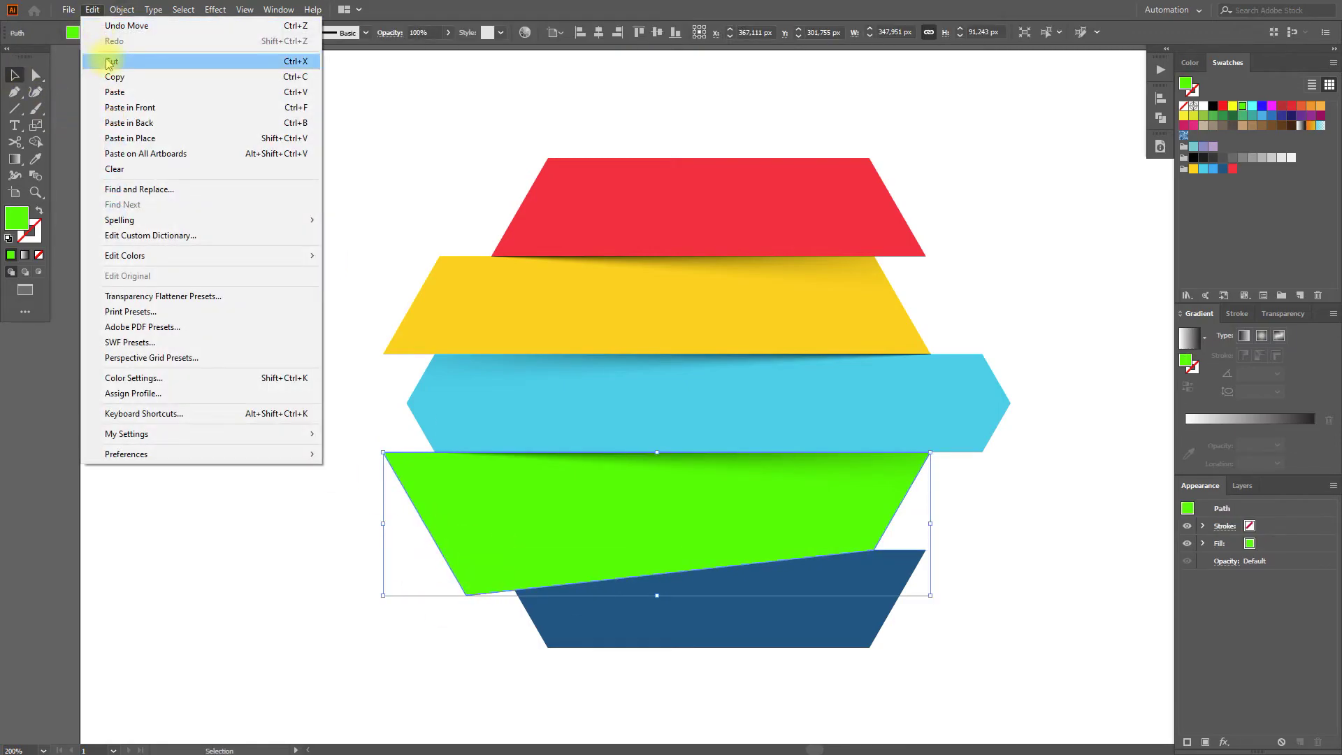
pyautogui.click(110, 61)
pyautogui.click(92, 9)
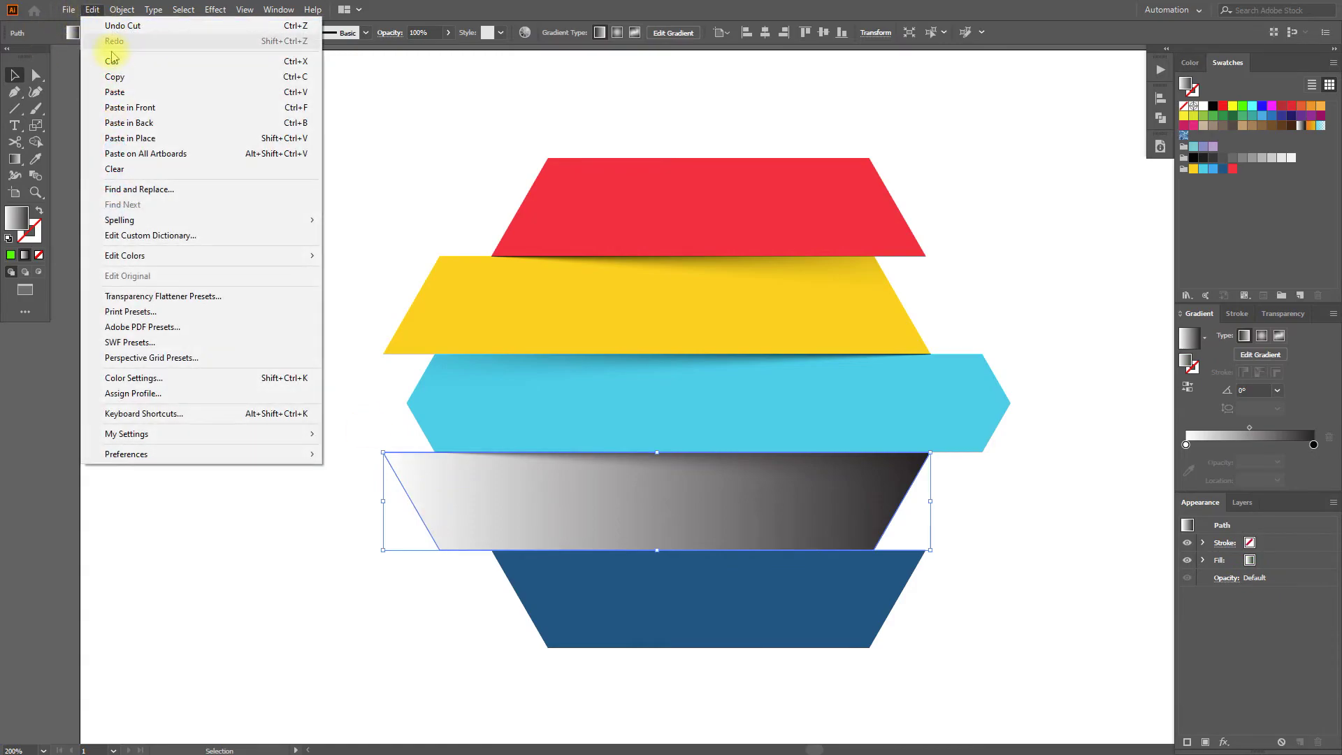
pyautogui.click(81, 123)
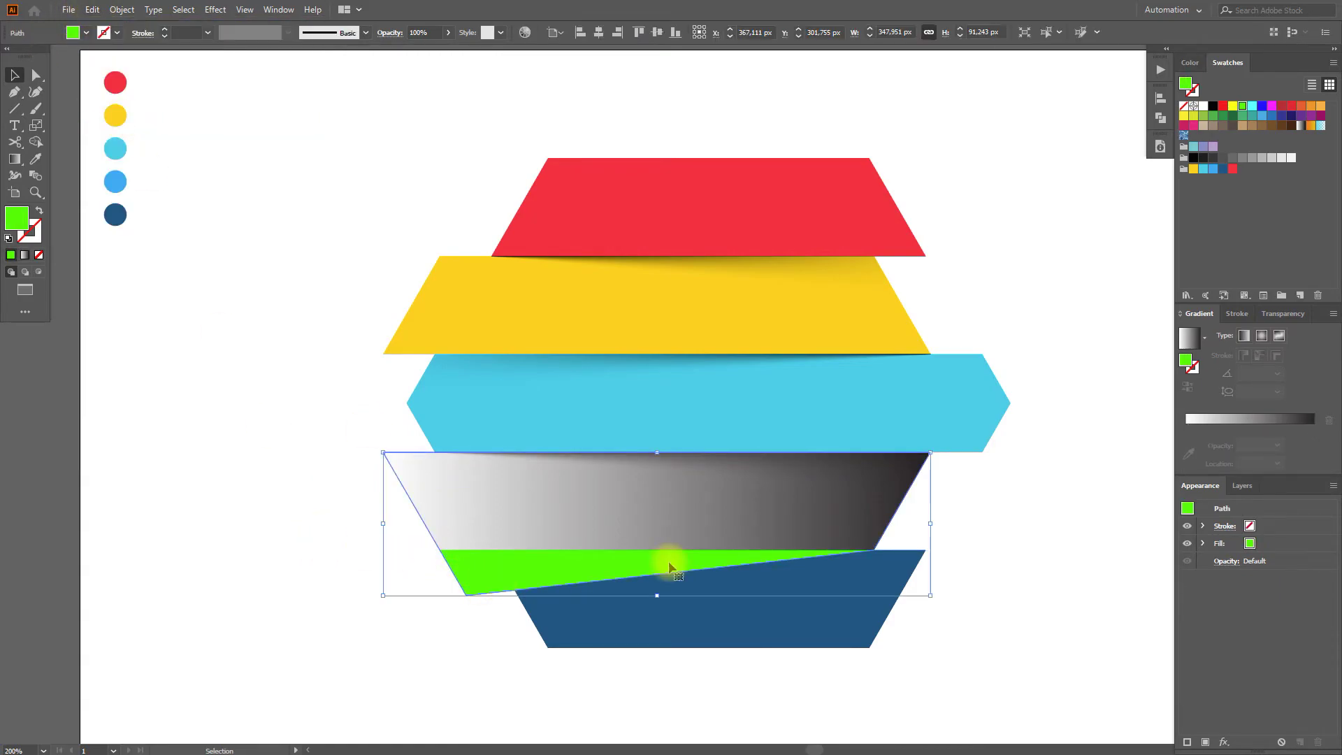
# - Fill the extended shape with white at 0% opacity and blend it with the white-to-black gradient band
pyautogui.click(1203, 107)
pyautogui.click(1282, 316)
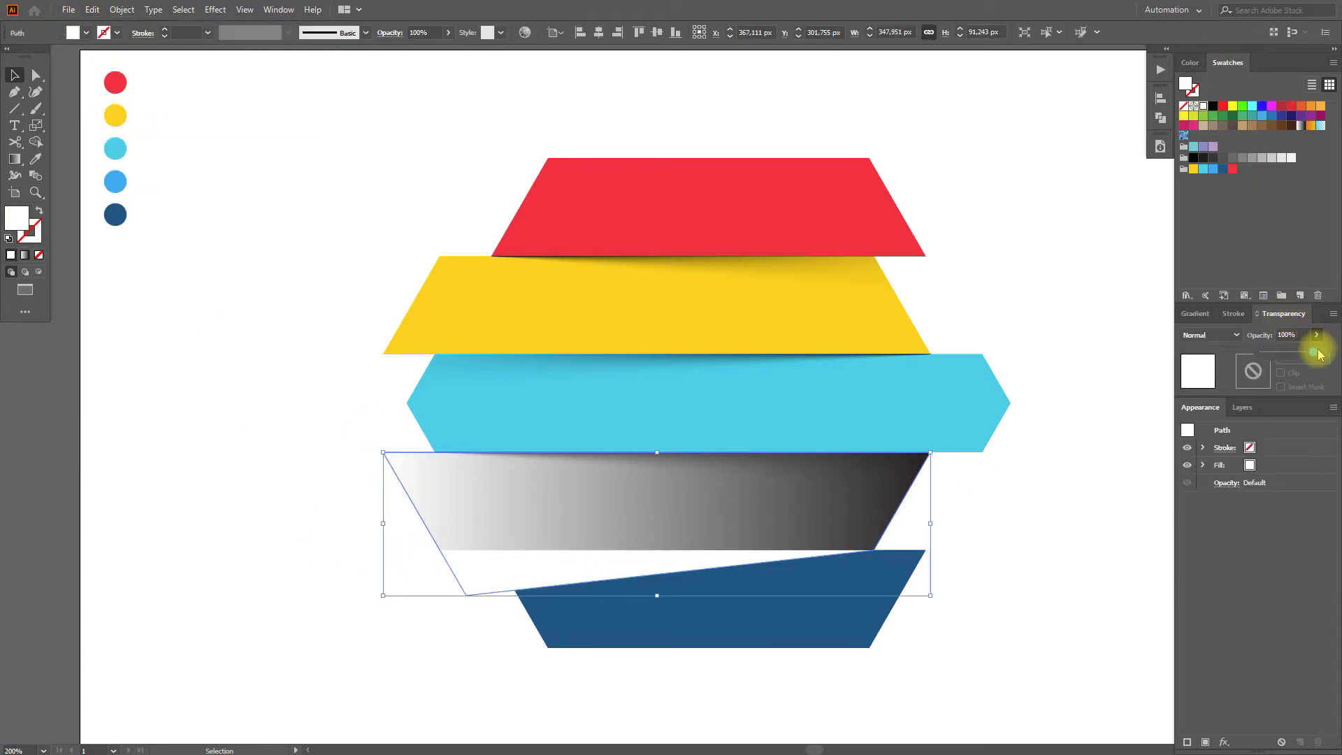
pyautogui.click(449, 533)
pyautogui.keyDown('shift'); pyautogui.click(480, 594); pyautogui.keyUp('shift')
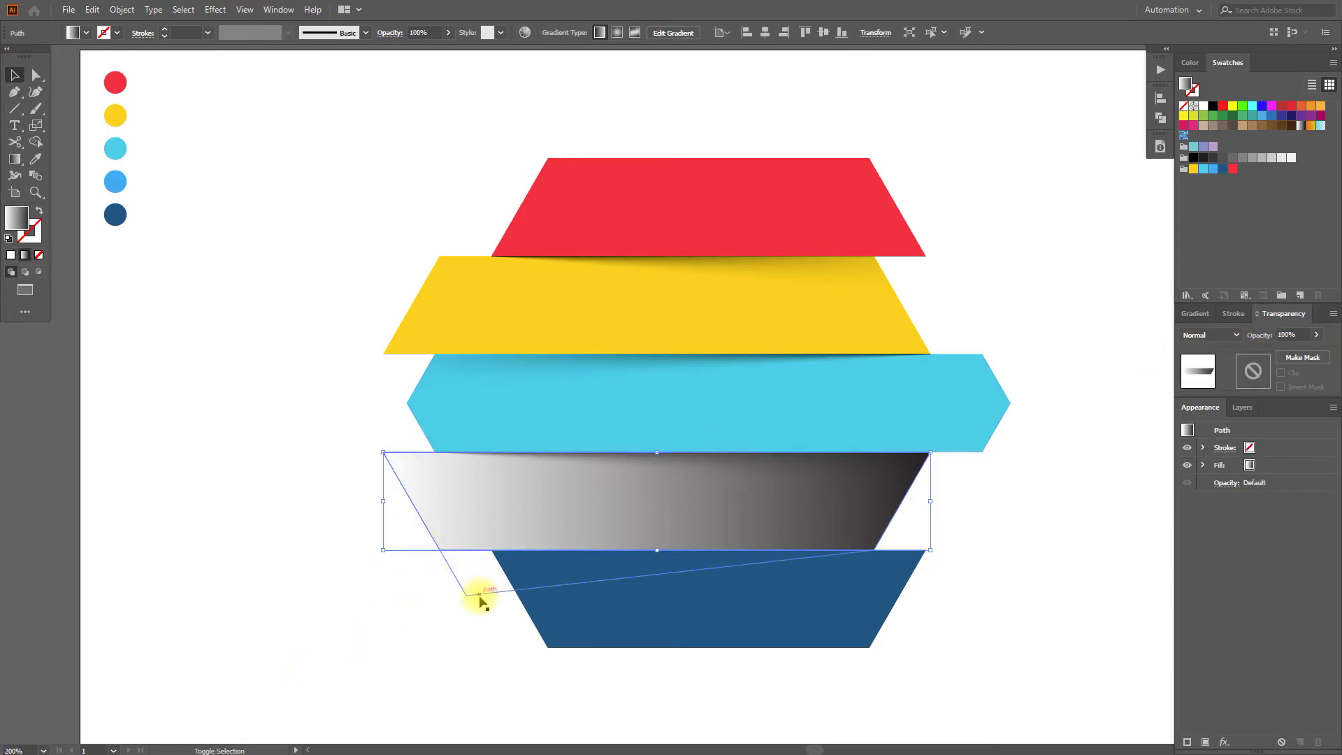
pyautogui.click(122, 10)
pyautogui.moveTo(231, 387)
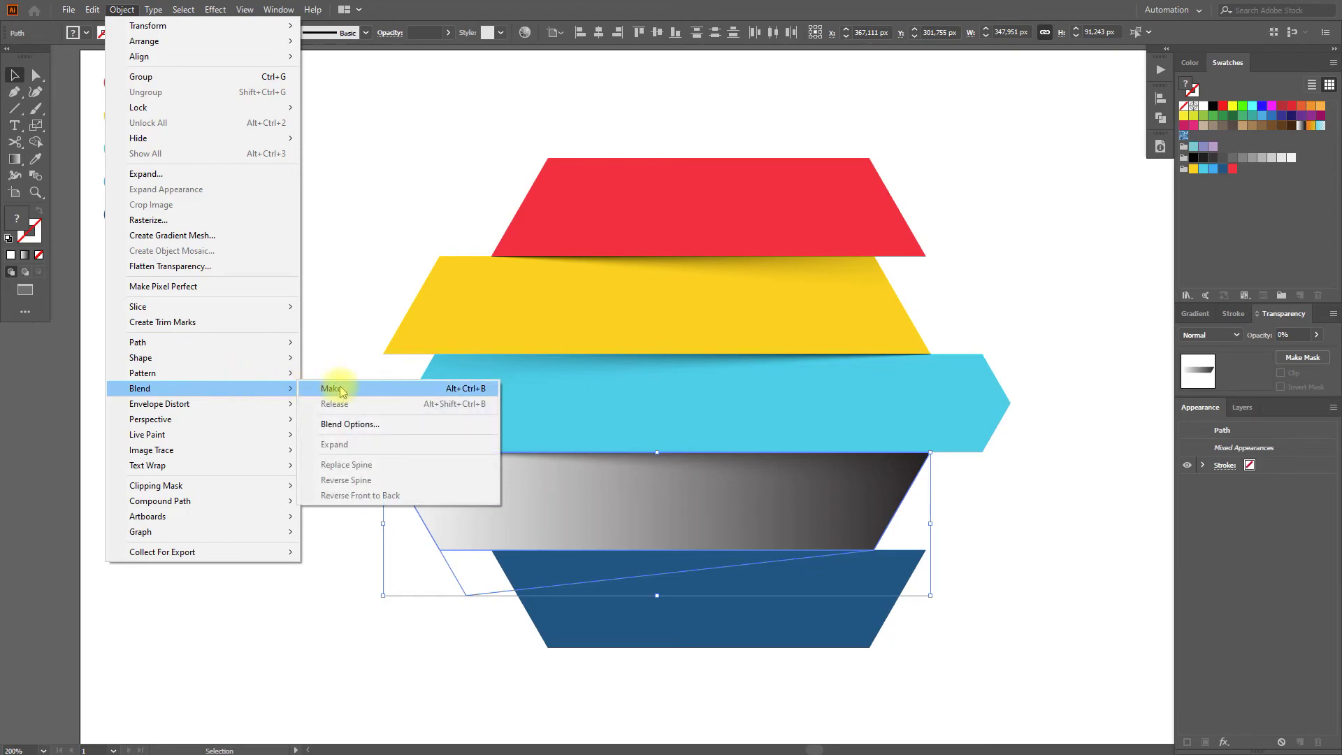
pyautogui.click(342, 391)
pyautogui.click(416, 641)
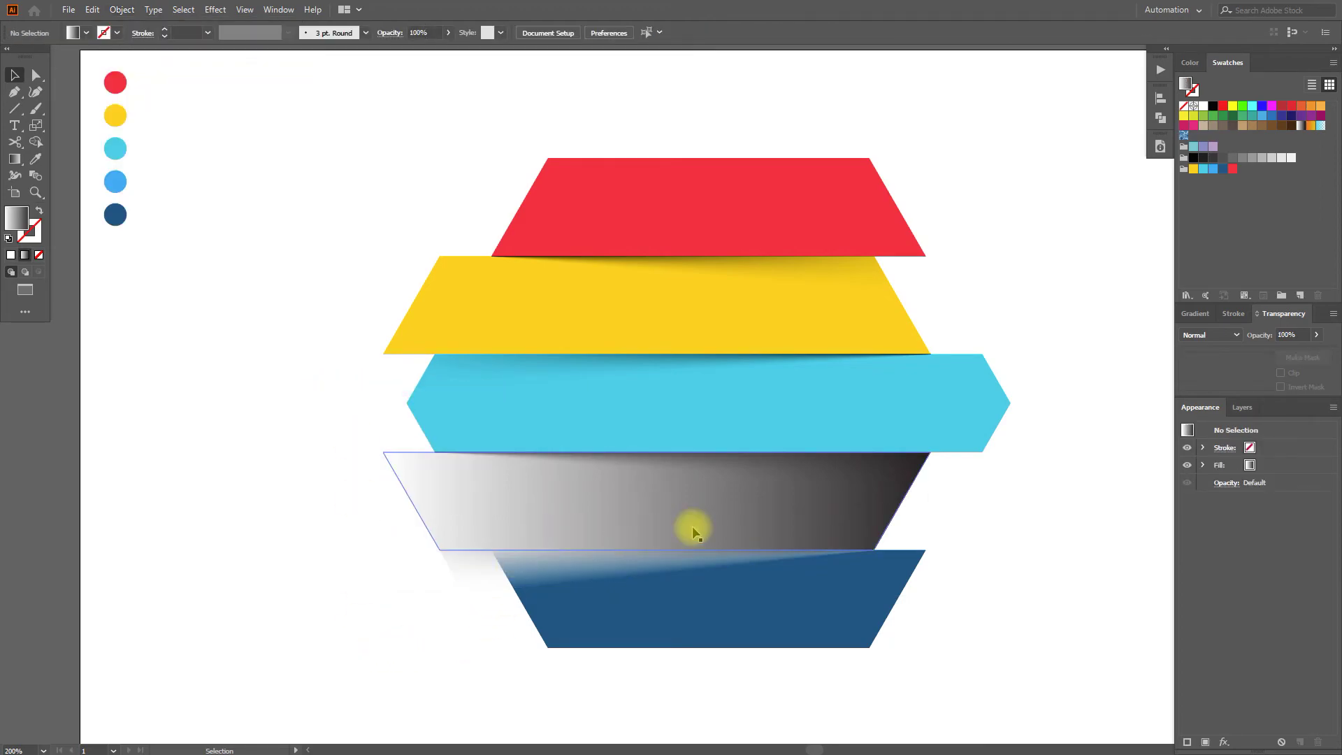
# - Set the blending mode of the light blue band's shadow blend to Multiply
pyautogui.press('v')
pyautogui.click(517, 519)
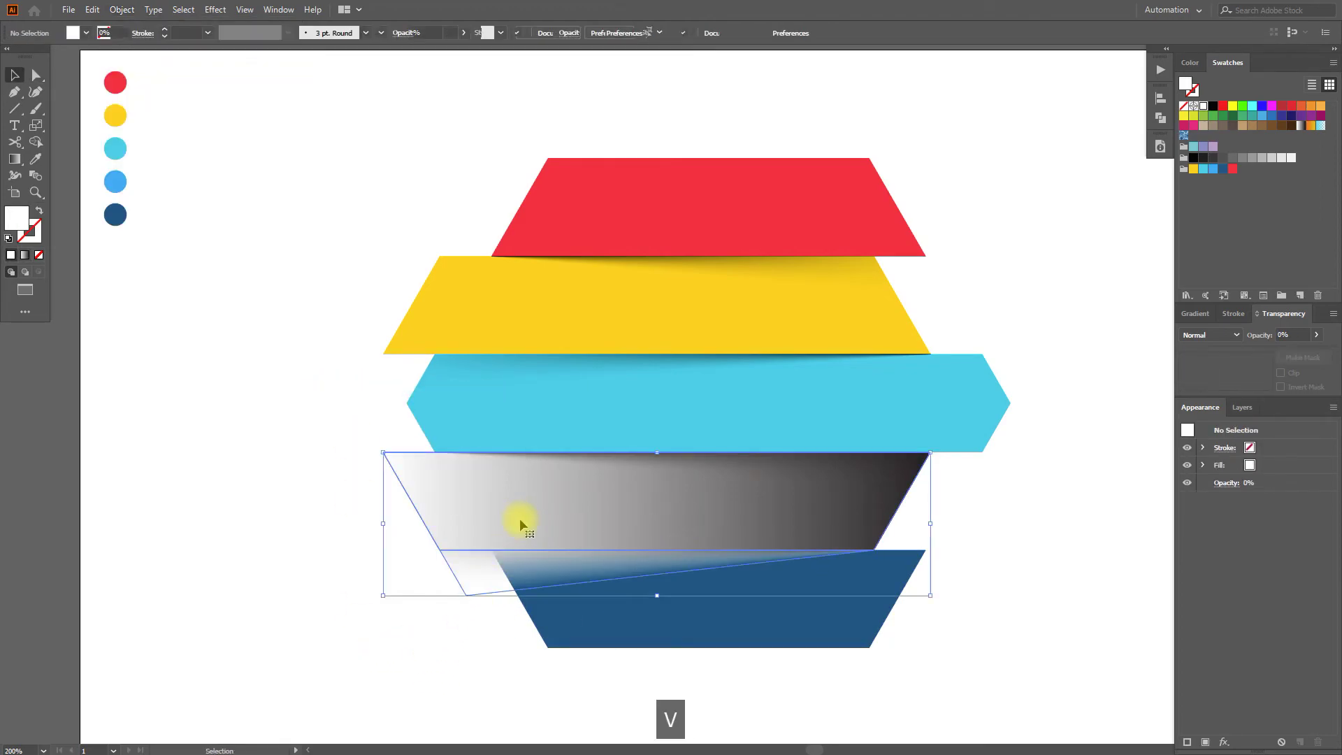
pyautogui.click(1197, 335)
pyautogui.click(1199, 409)
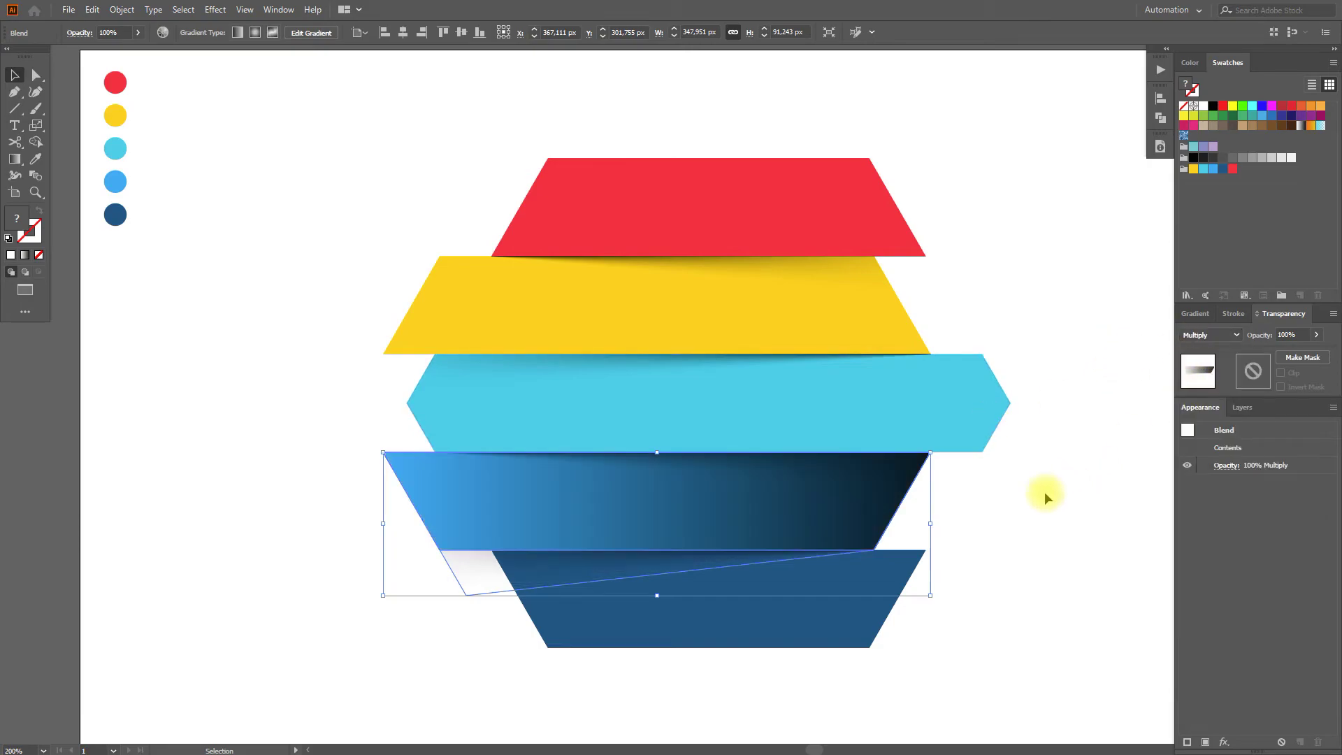
pyautogui.click(1045, 493)
# - Copy the dark blue band and paste it in front of the Multiply shadow blend above it
pyautogui.click(809, 623)
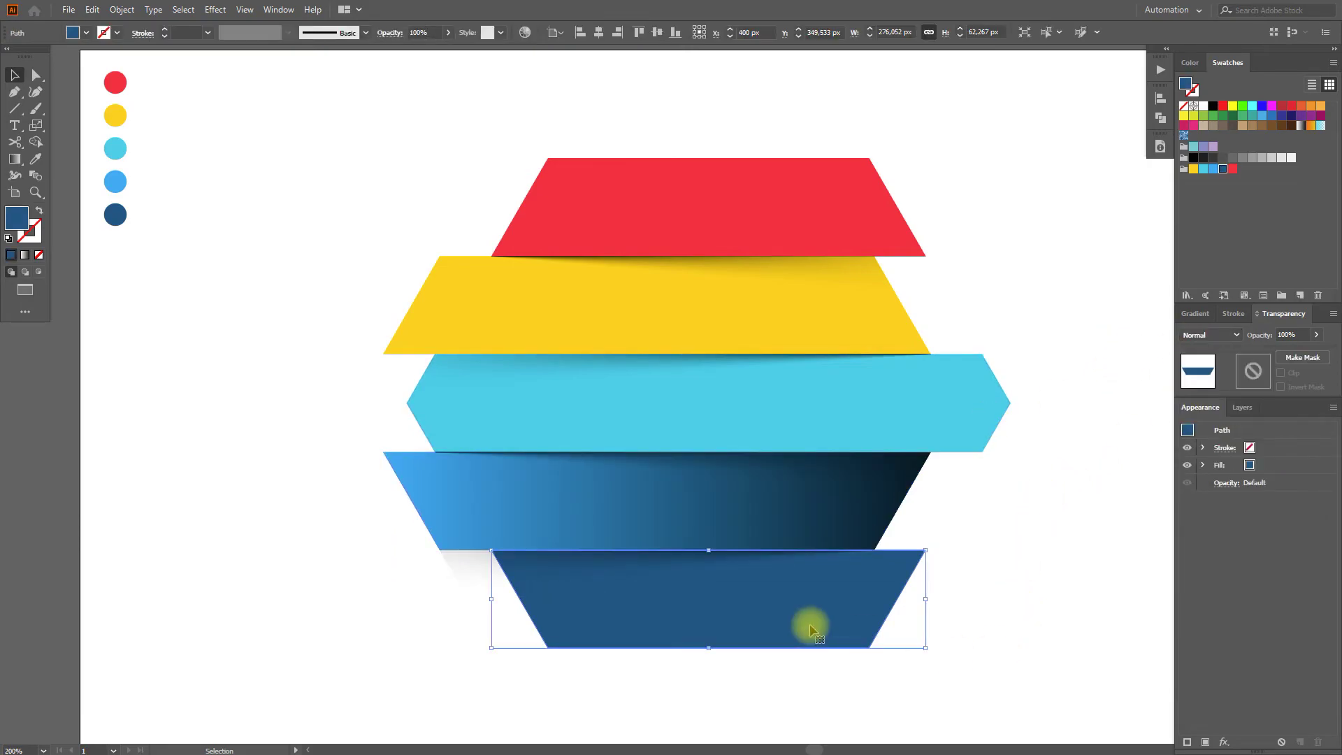
pyautogui.click(92, 9)
pyautogui.click(114, 76)
pyautogui.click(841, 509)
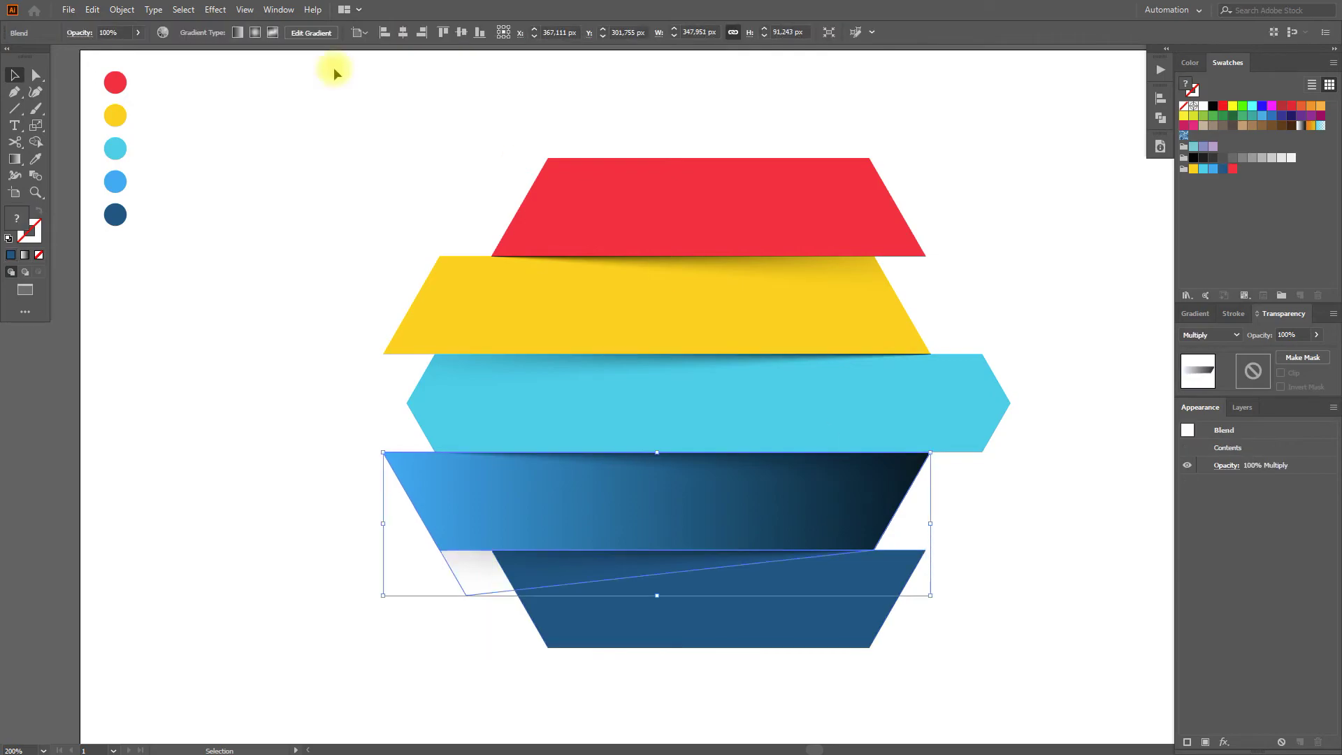
pyautogui.click(103, 13)
pyautogui.click(131, 107)
pyautogui.click(460, 593)
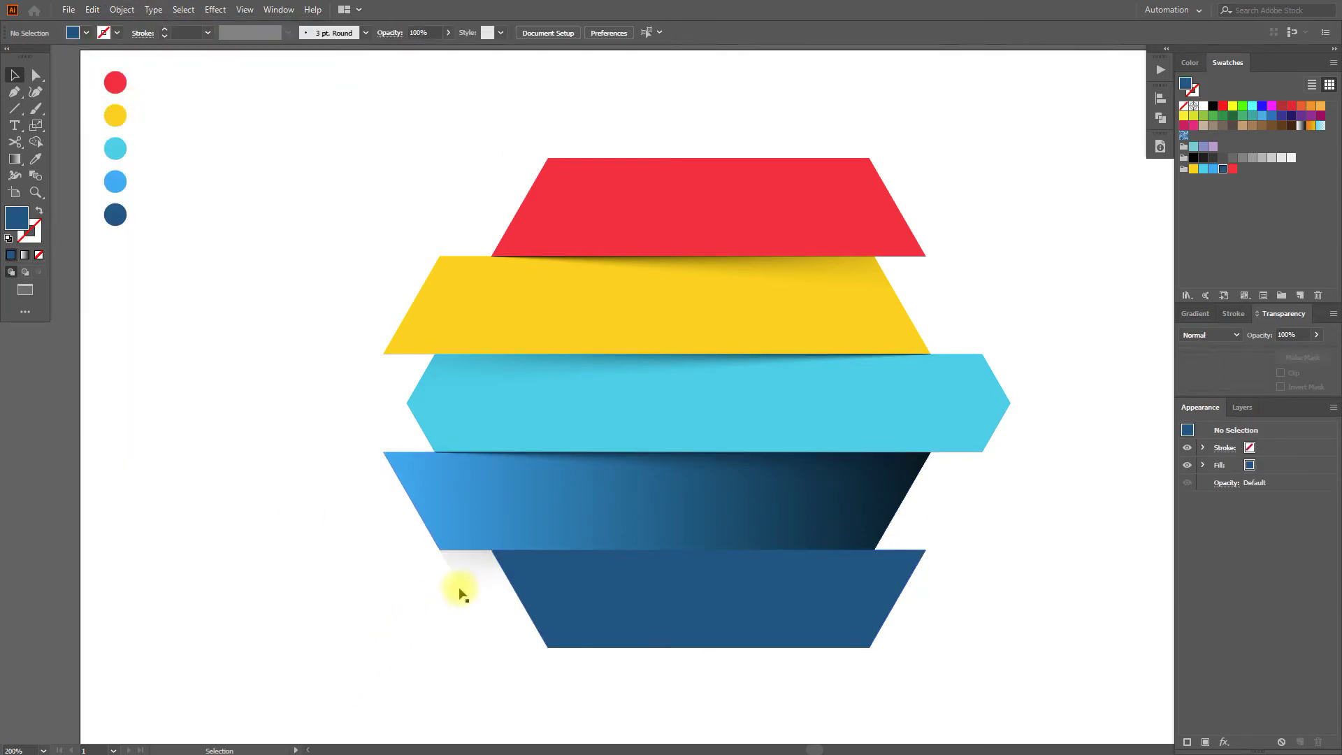
# - Clip the light blue band's shadow blend to the pasted dark blue band with a clipping mask
pyautogui.click(552, 594)
pyautogui.keyDown('shift'); pyautogui.click(470, 569); pyautogui.keyUp('shift')
pyautogui.click(122, 9)
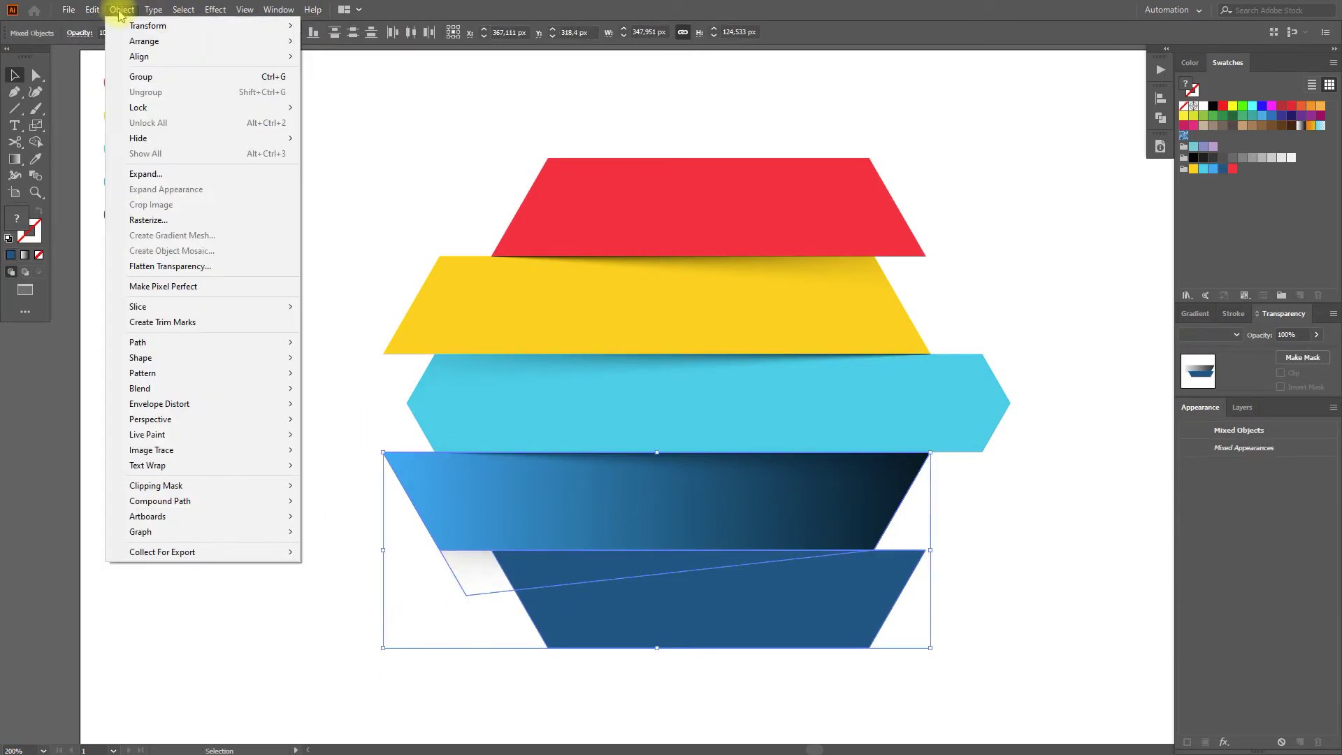
pyautogui.moveTo(234, 484)
pyautogui.click(343, 486)
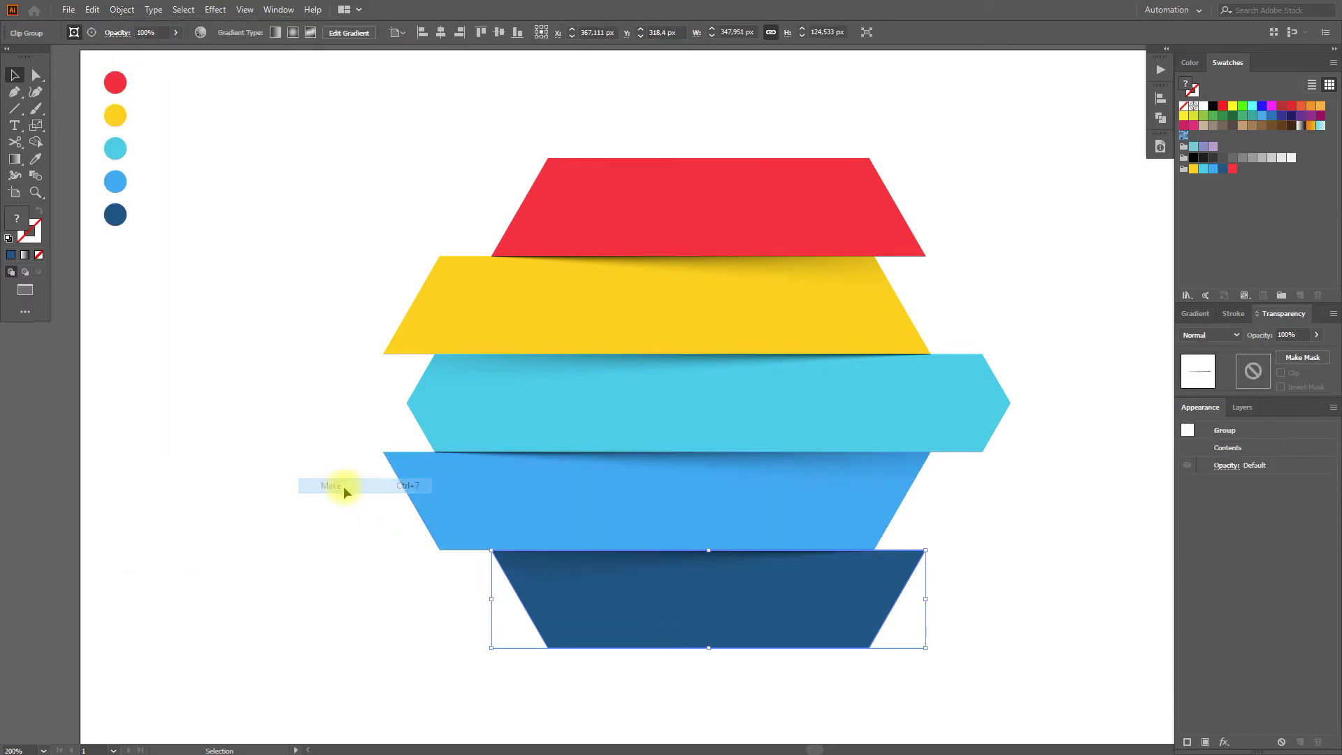
pyautogui.click(325, 594)
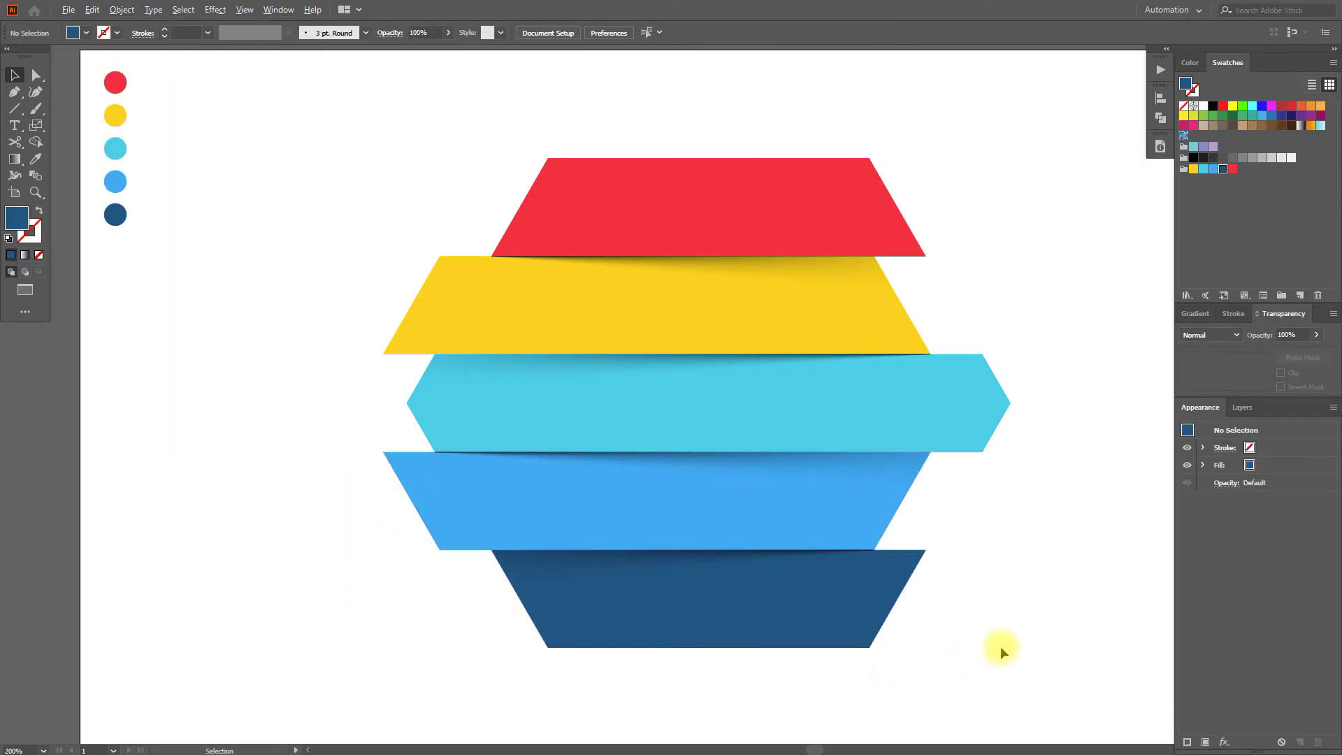
# - Paste the column of five black icons and place it to the right of the hexagon graphic
pyautogui.scroll(-1, 1074, 623)
pyautogui.press('space')
pyautogui.moveTo(1015, 614); pyautogui.dragTo(865, 590)
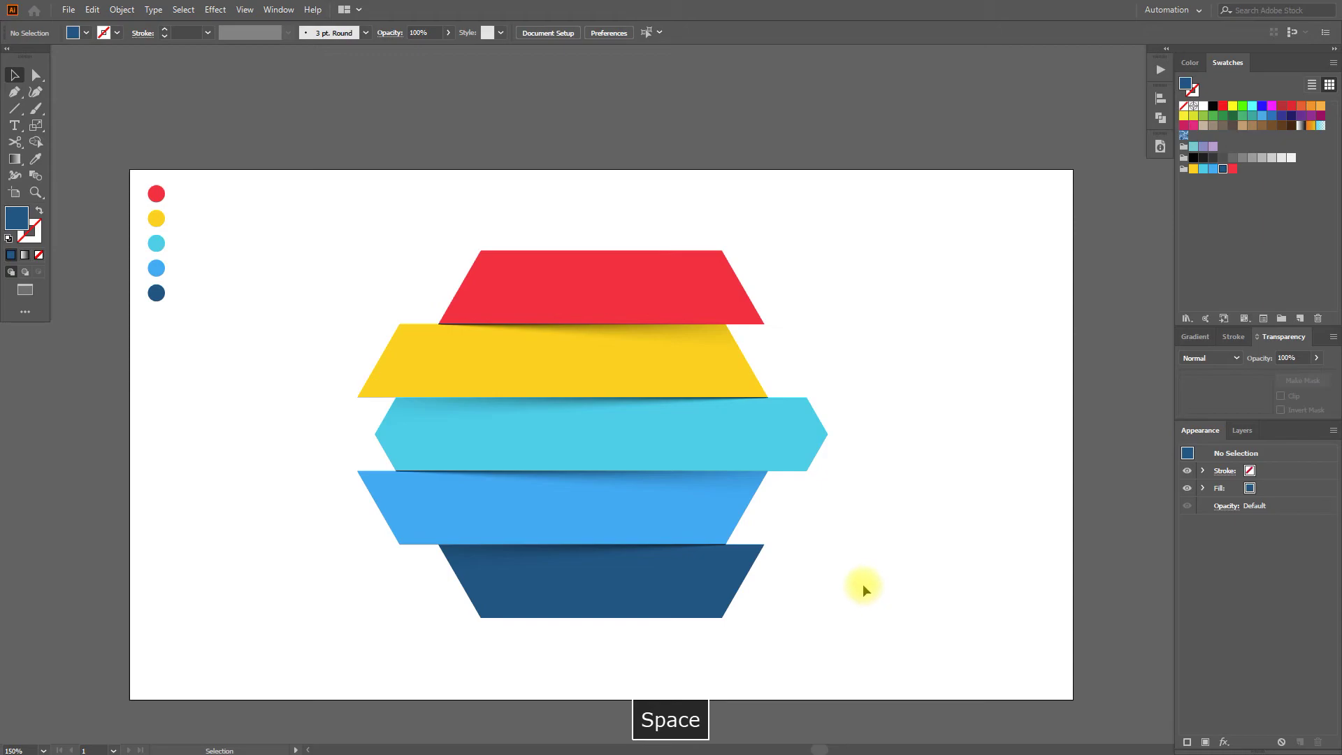
pyautogui.hotkey('ctrl', 'v')
pyautogui.moveTo(691, 297); pyautogui.dragTo(929, 349)
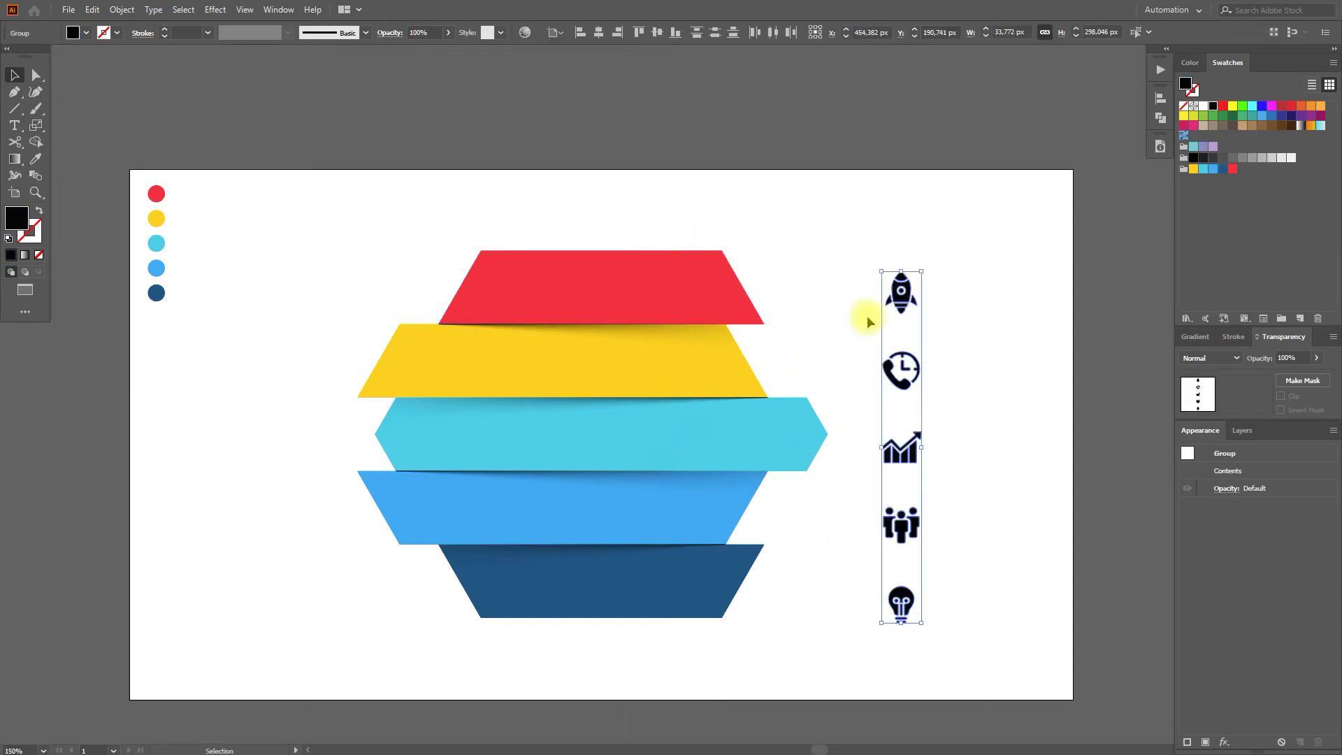
# - Move the rocket, phone, chart, people and bulb icons onto the five bands from top to bottom, alternating between right and left ends
pyautogui.scroll(1, 854, 326)
pyautogui.press('space')
pyautogui.moveTo(853, 325); pyautogui.dragTo(924, 263)
pyautogui.click(922, 247)
pyautogui.moveTo(992, 225); pyautogui.dragTo(710, 216)
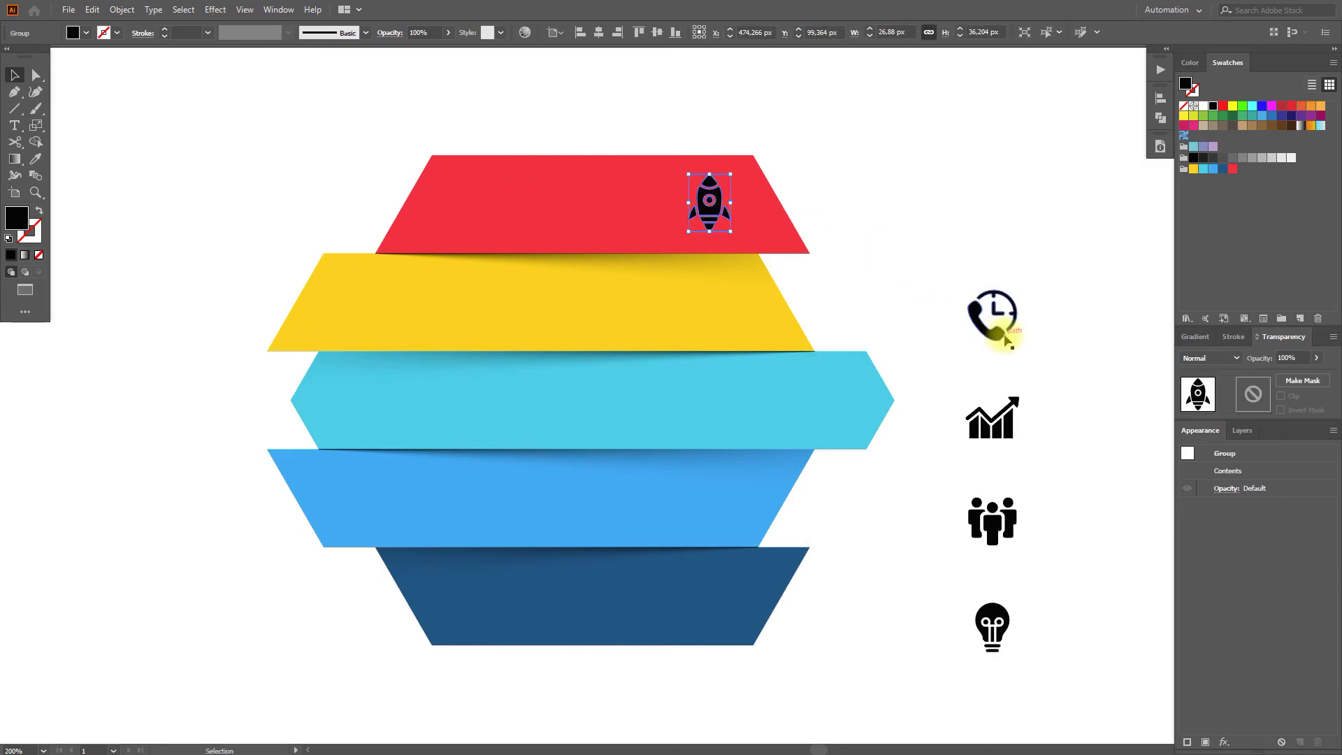
pyautogui.moveTo(399, 324); pyautogui.dragTo(388, 321)
pyautogui.moveTo(1000, 419); pyautogui.dragTo(821, 418)
pyautogui.moveTo(991, 517); pyautogui.dragTo(378, 499)
pyautogui.moveTo(991, 626); pyautogui.dragTo(708, 592)
# - Select all five icons on the bands and fill them with white
pyautogui.keyDown('shift'); pyautogui.click(378, 499); pyautogui.keyUp('shift')
pyautogui.keyDown('shift'); pyautogui.click(803, 409); pyautogui.keyUp('shift')
pyautogui.keyDown('shift'); pyautogui.click(384, 302); pyautogui.keyUp('shift')
pyautogui.keyDown('shift'); pyautogui.click(709, 203); pyautogui.keyUp('shift')
pyautogui.click(1203, 105)
# - Add the point text "STEP" to the red band, opposite the rocket icon
pyautogui.click(15, 125)
pyautogui.hotkey('ctrl', '=')
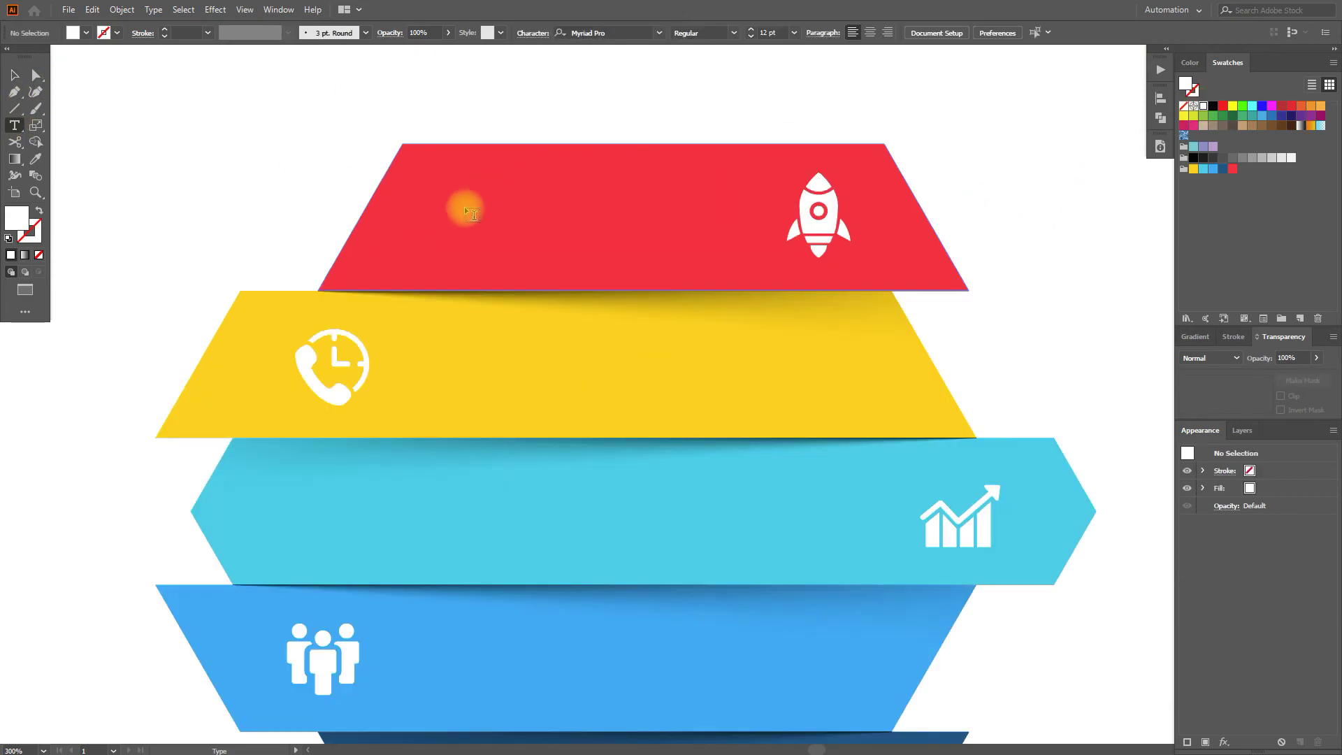
pyautogui.click(476, 218)
pyautogui.write('STEP')
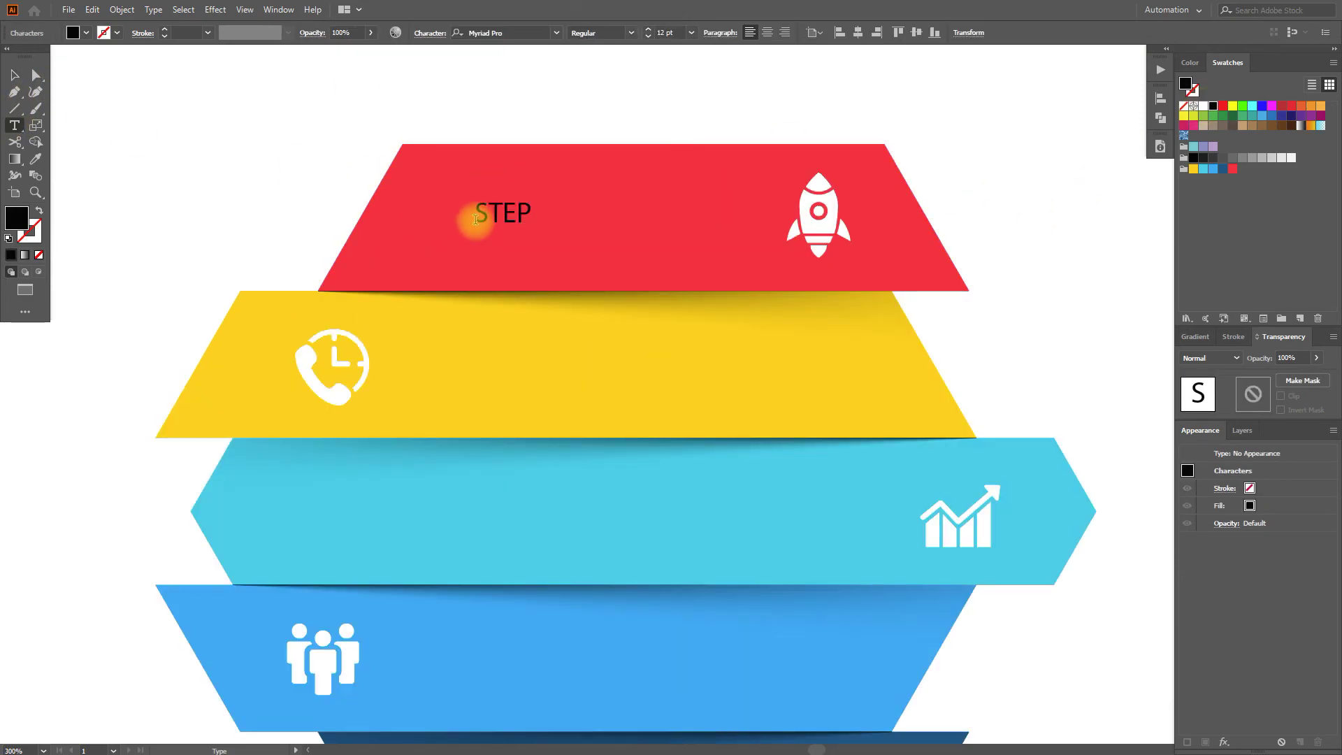
pyautogui.press('Escape')
# - Set the STEP text's font to Open Sans and adjust its size on the red band
pyautogui.click(489, 32)
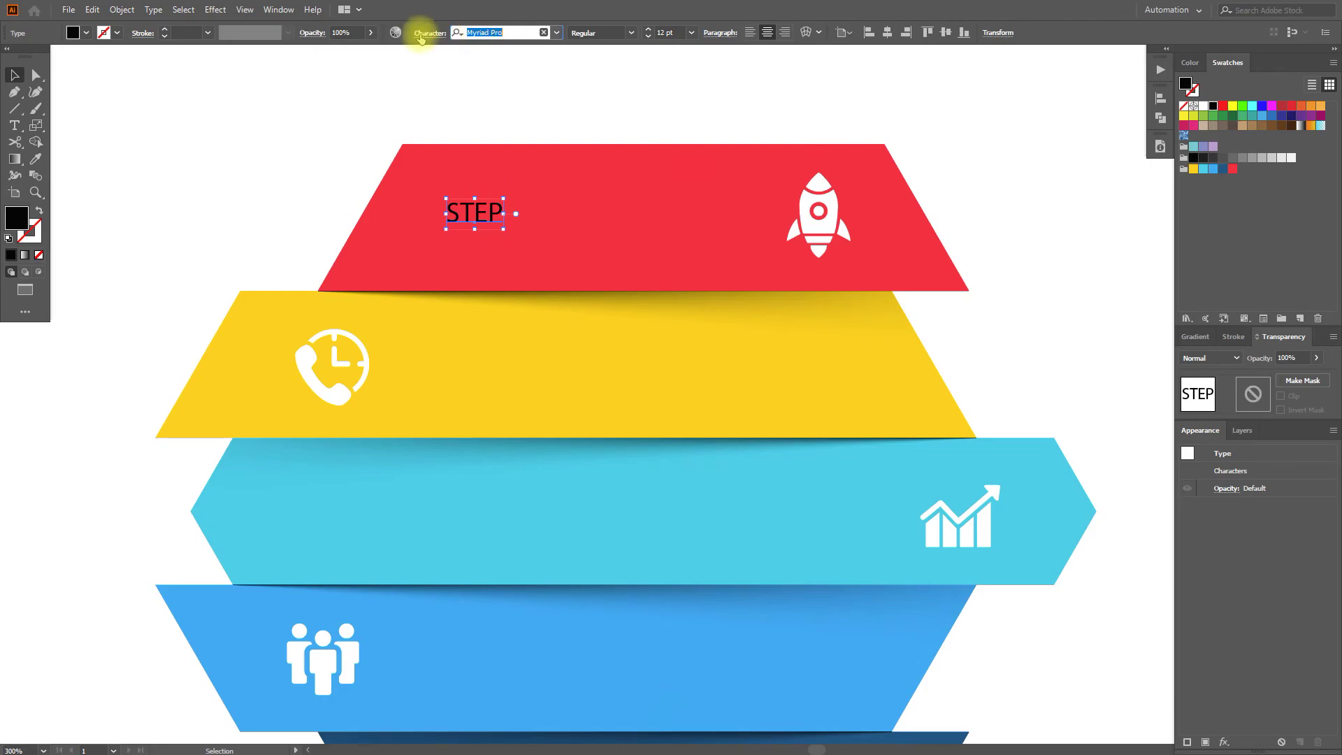
pyautogui.write('Open')
pyautogui.click(515, 226)
pyautogui.moveTo(504, 228); pyautogui.dragTo(542, 195)
# - Create the larger number "01" directly beneath STEP and give it the Semibold style
pyautogui.doubleClick(491, 234)
pyautogui.write('01')
pyautogui.press('Escape')
pyautogui.scroll(1, 494, 237)
pyautogui.click(601, 32)
pyautogui.click(594, 75)
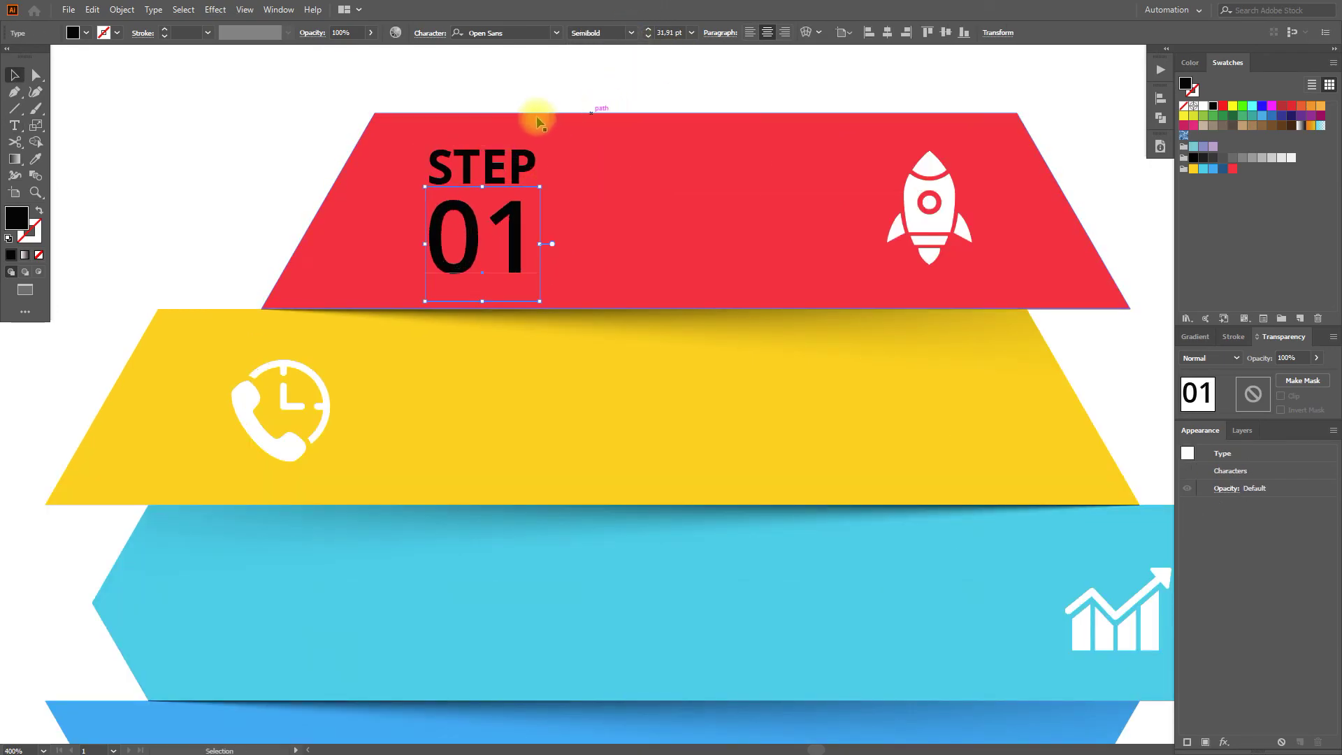
# - Adjust the size and position of STEP so it sits centred above 01, and group the two texts
pyautogui.click(556, 120)
pyautogui.scroll(2, 503, 147)
pyautogui.click(512, 167)
pyautogui.moveTo(563, 232); pyautogui.dragTo(559, 245)
pyautogui.keyDown('shift'); pyautogui.click(536, 329); pyautogui.keyUp('shift')
pyautogui.scroll(-2, 535, 325)
pyautogui.hotkey('ctrl', 'g')
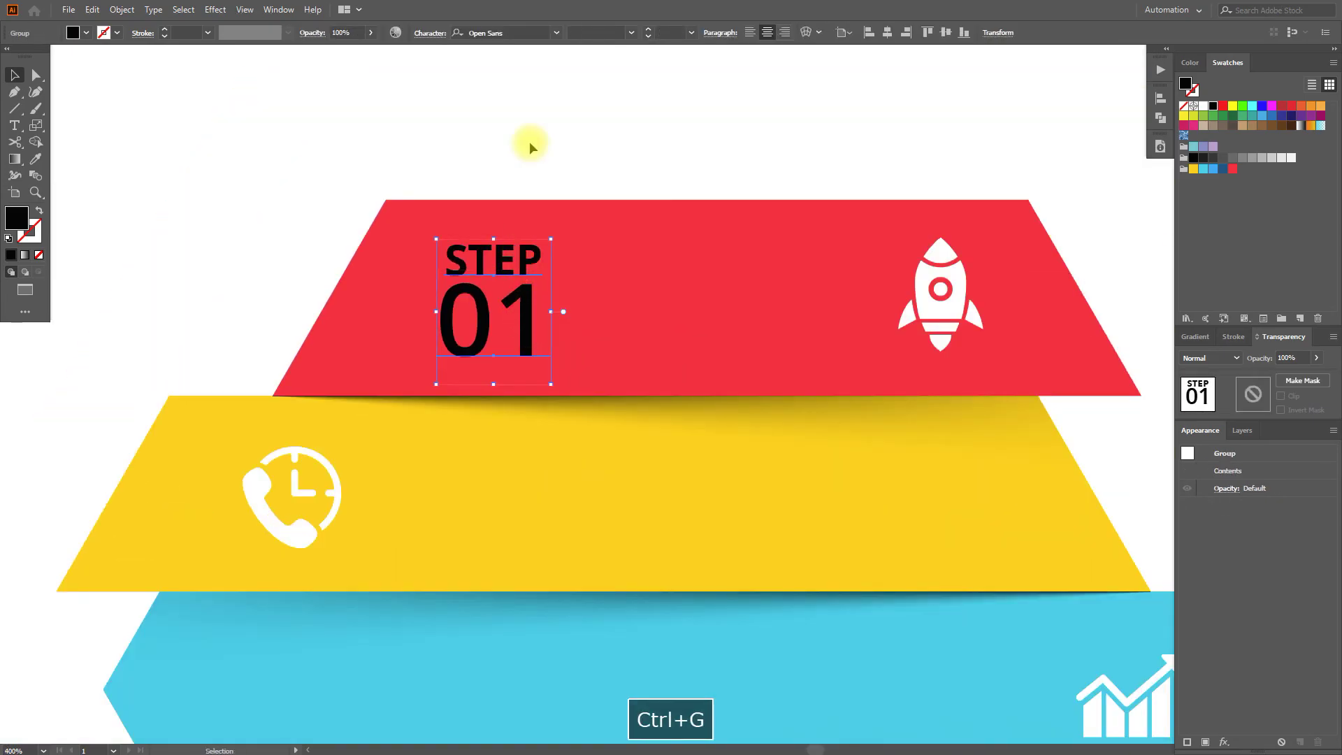
# - Scale the STEP 01 group down slightly, reposition it on the red band and deselect it
pyautogui.moveTo(529, 255); pyautogui.dragTo(516, 242)
pyautogui.moveTo(536, 372); pyautogui.dragTo(527, 349)
pyautogui.hotkey('ctrl', 'shift', 'a')
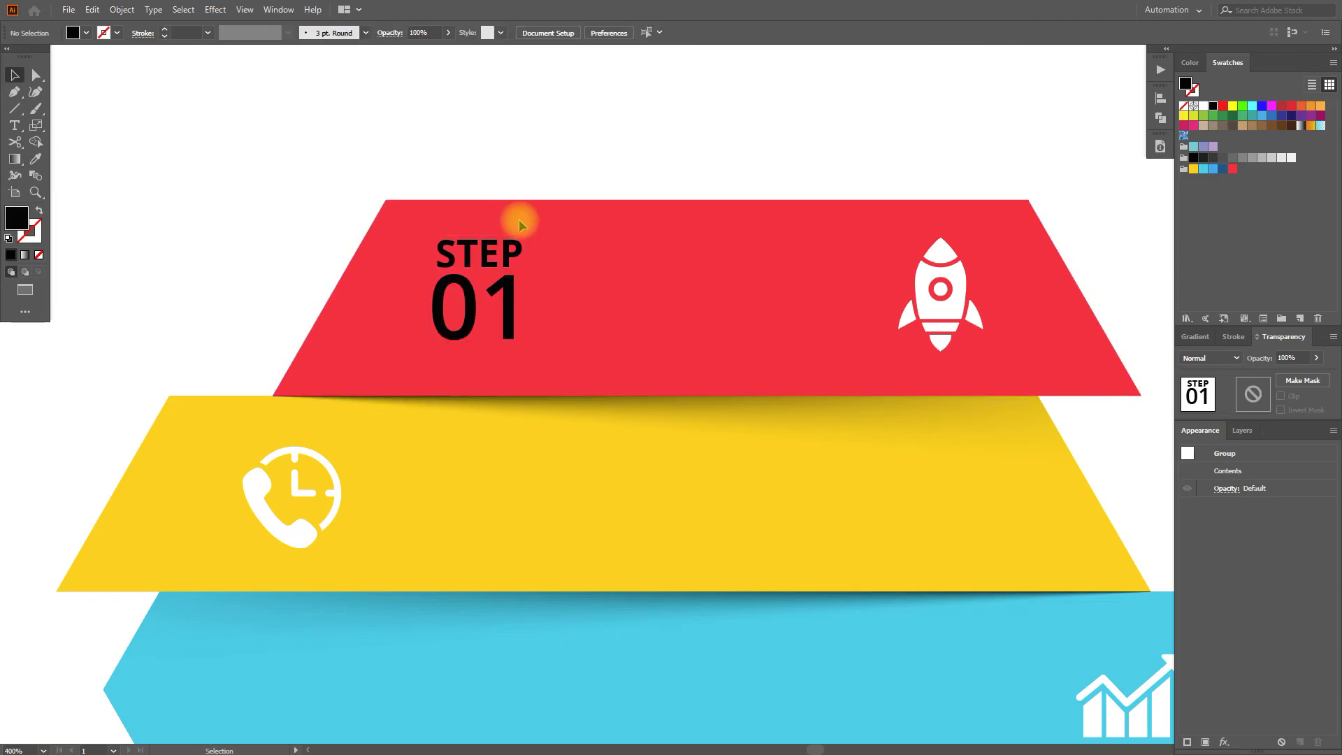
# - Copy the STEP 01 label onto the other four bands, each at the end opposite the icon
pyautogui.scroll(-3, 497, 189)
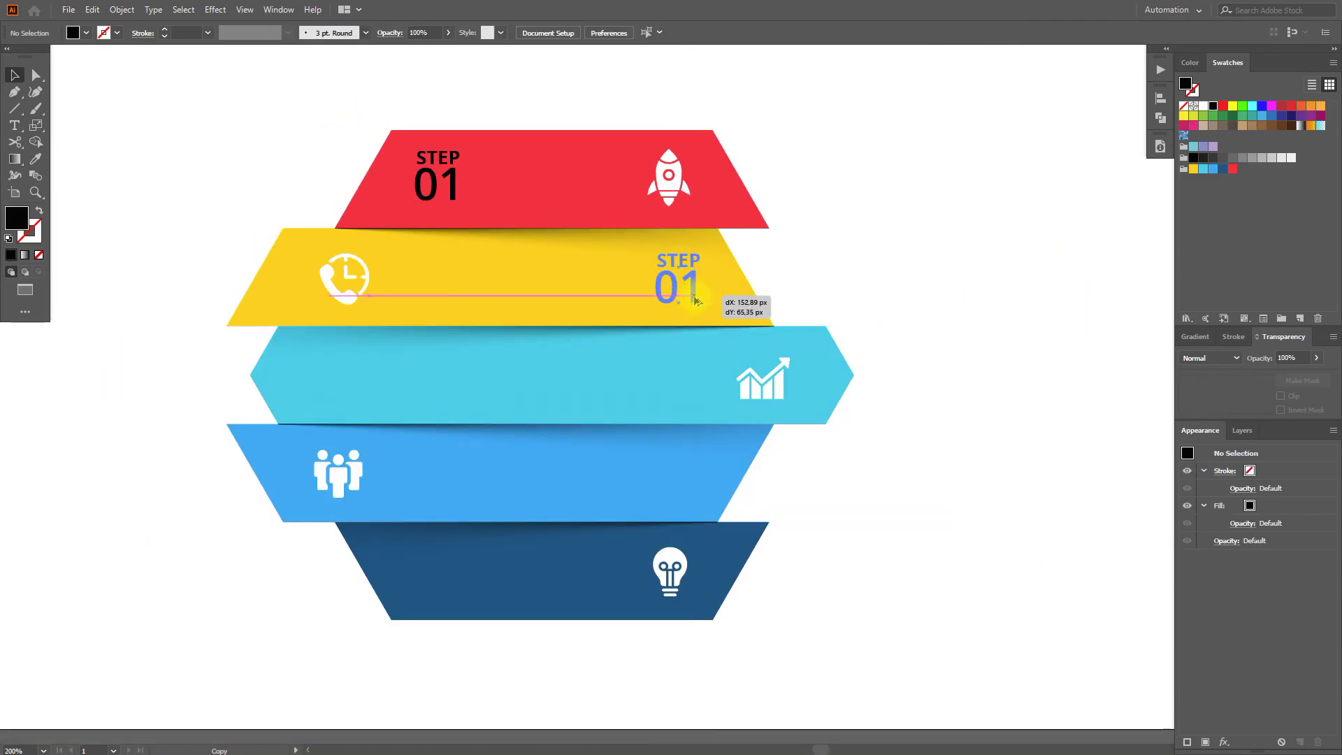
pyautogui.moveTo(695, 301); pyautogui.dragTo(695, 494)
pyautogui.moveTo(695, 494); pyautogui.dragTo(471, 591)
# - Renumber the copied labels 02, 03, 04 and 05 from the yellow band down to the dark blue band
pyautogui.press('t')
pyautogui.moveTo(686, 293); pyautogui.dragTo(724, 315)
pyautogui.write('2')
pyautogui.moveTo(373, 383); pyautogui.dragTo(354, 384)
pyautogui.write('3')
pyautogui.moveTo(487, 581); pyautogui.dragTo(462, 583)
pyautogui.write('5')
pyautogui.press('Escape')
# - Select all five step labels, fill them with white and deselect them
pyautogui.click(438, 183)
pyautogui.keyDown('shift'); pyautogui.click(677, 285); pyautogui.keyUp('shift')
pyautogui.keyDown('shift'); pyautogui.click(336, 384); pyautogui.keyUp('shift')
pyautogui.keyDown('shift'); pyautogui.click(674, 489); pyautogui.keyUp('shift')
pyautogui.keyDown('shift'); pyautogui.click(525, 582); pyautogui.keyUp('shift')
pyautogui.click(1202, 106)
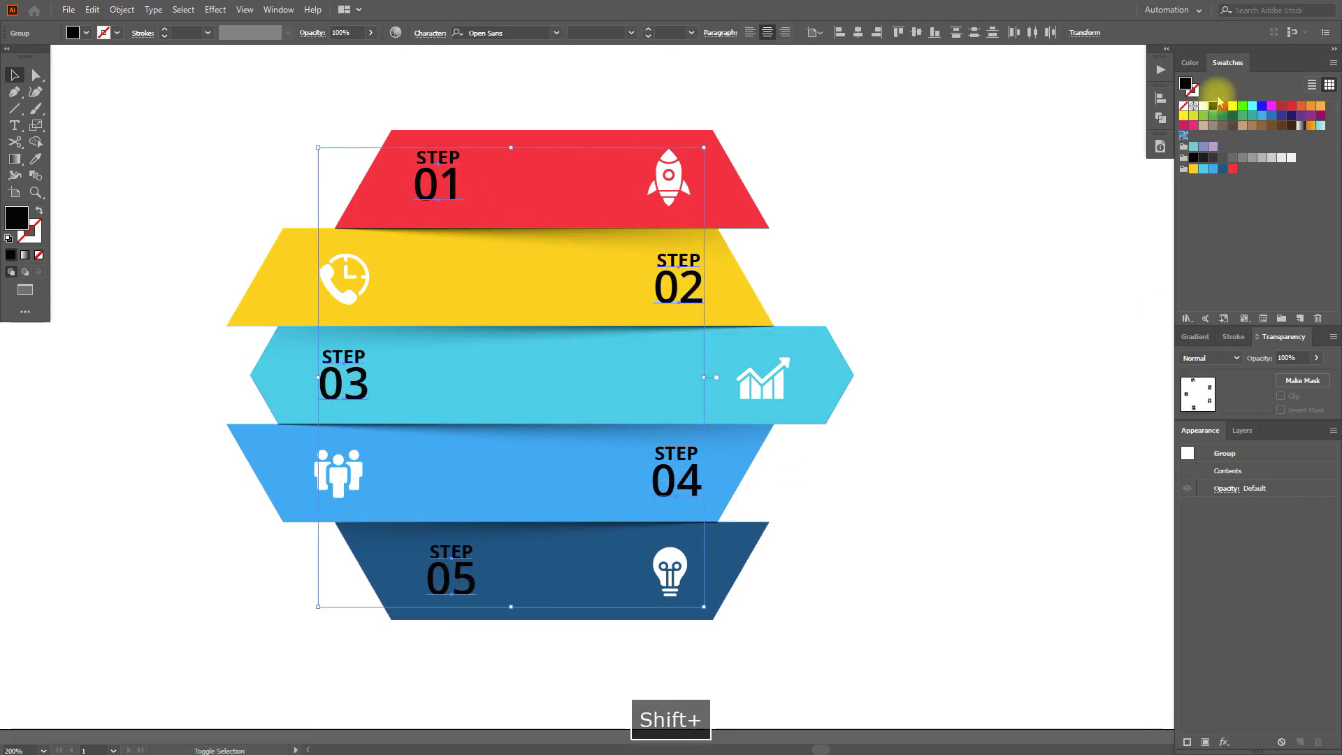
pyautogui.click(884, 265)
# - Paste the white Lorem ipsum paragraph and fit it as three short lines between STEP 01 and the rocket
pyautogui.hotkey('ctrl', 'v')
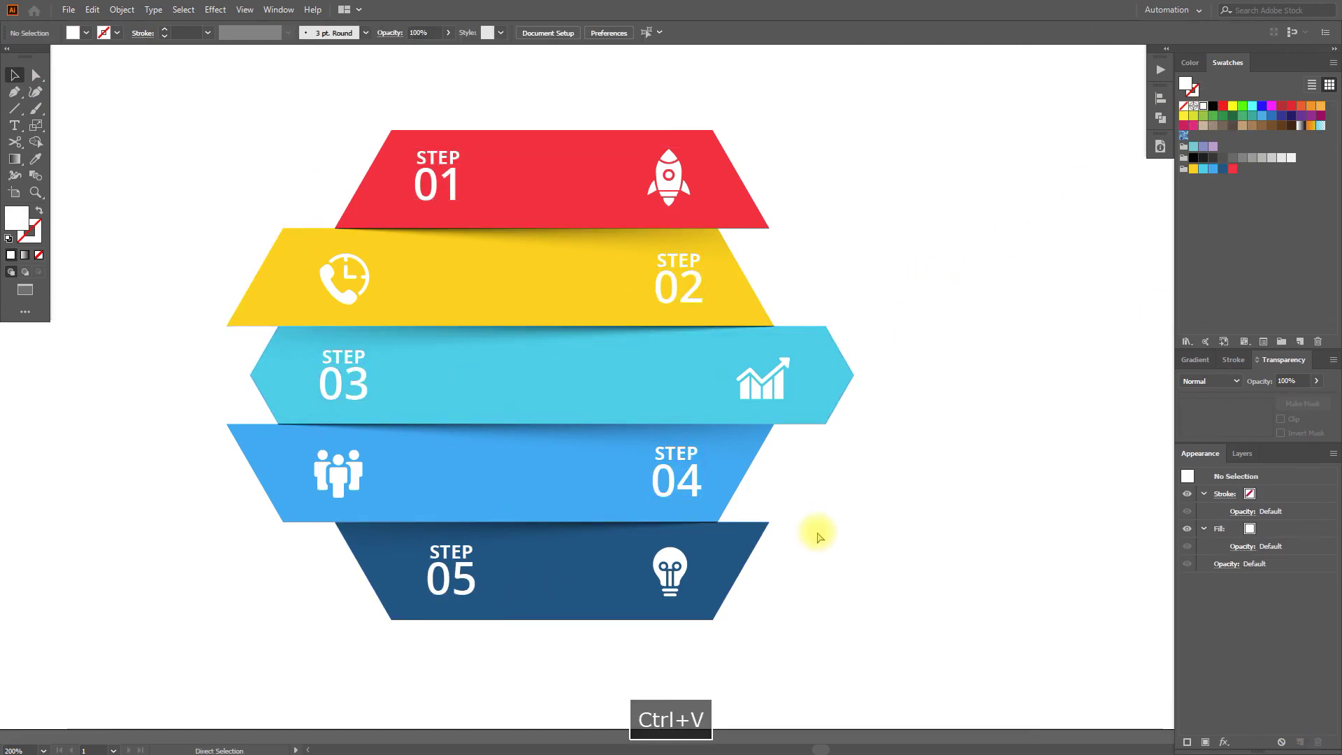
pyautogui.moveTo(659, 383); pyautogui.dragTo(563, 191)
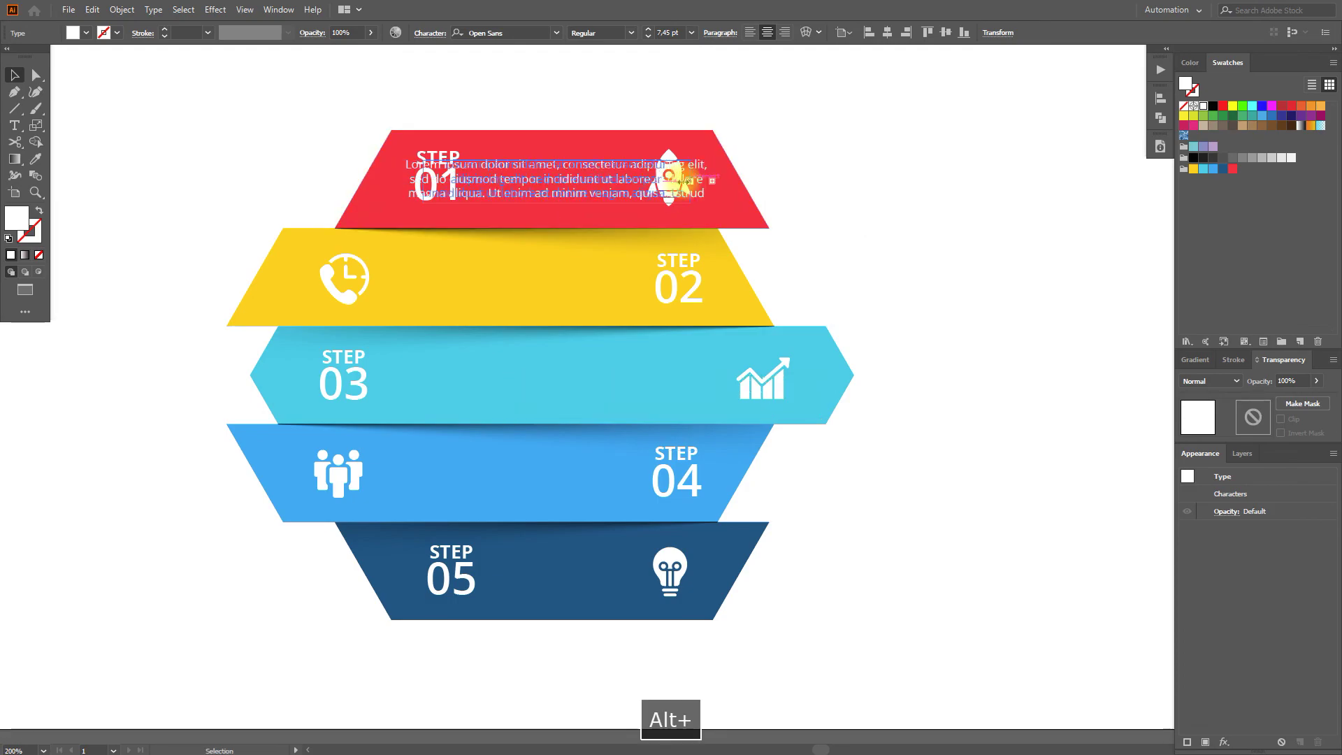
pyautogui.click(569, 114)
pyautogui.click(563, 184)
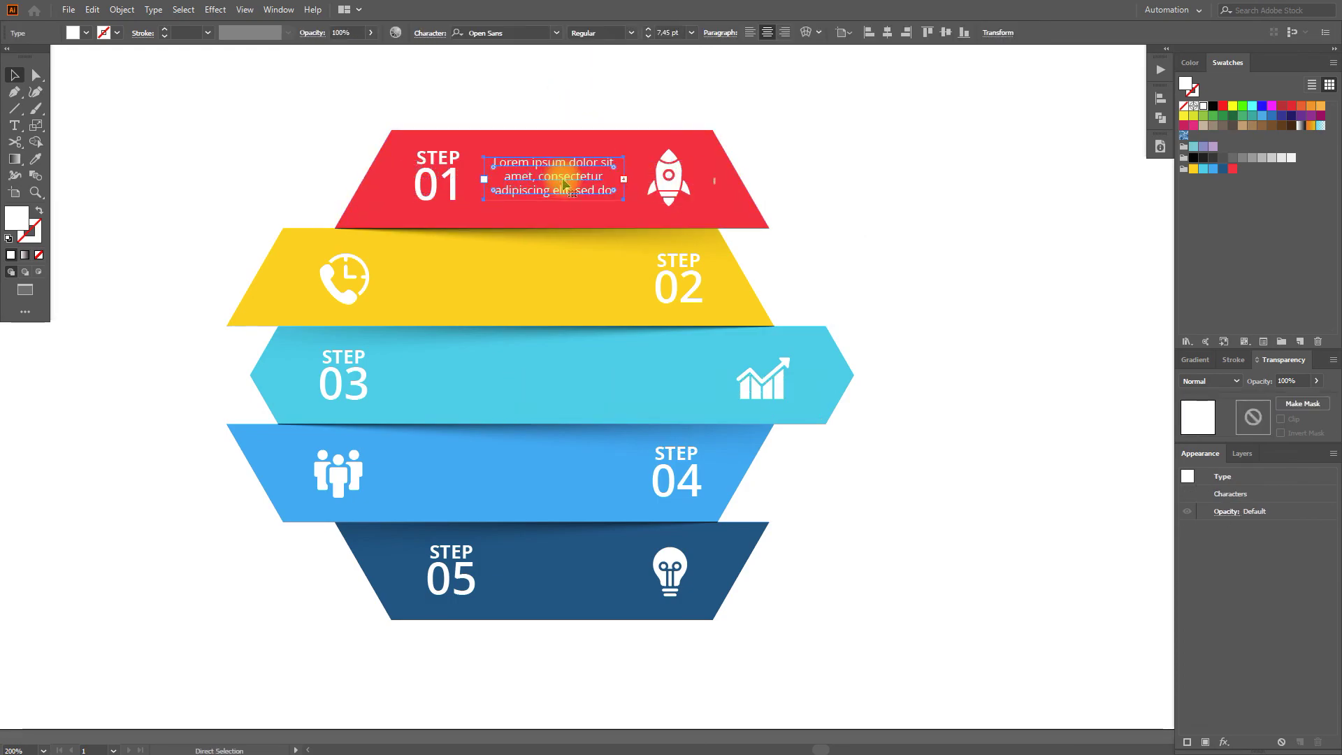